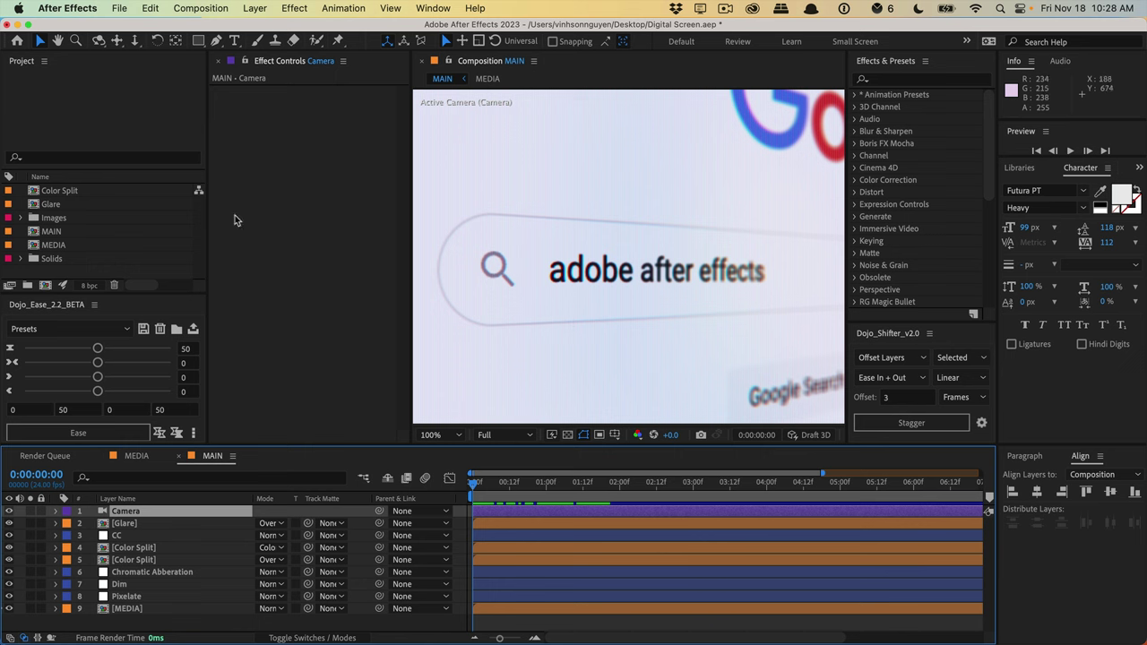
- Create a 1920 x 1080, 24 fps composition named MAIN COMP and place the MEDIA composition in it
{"action": "left_click", "coordinate": [185, 7]}
{"action": "left_click", "coordinate": [185, 30]}
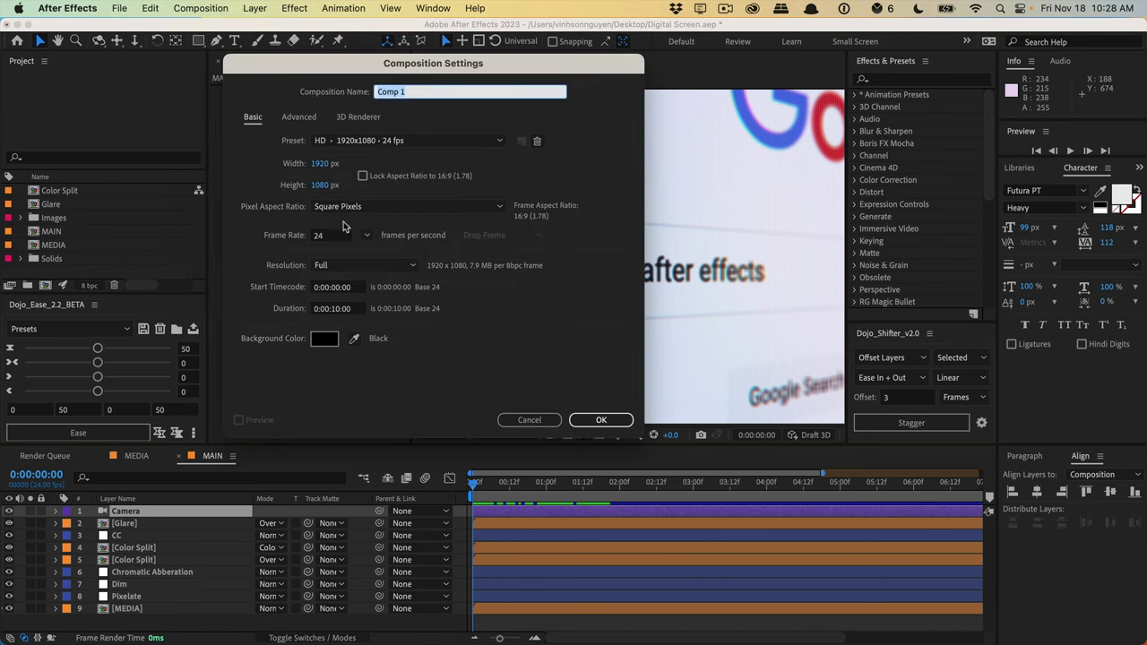
{"action": "type", "text": "MAIN COMP"}
{"action": "left_click", "coordinate": [589, 420]}
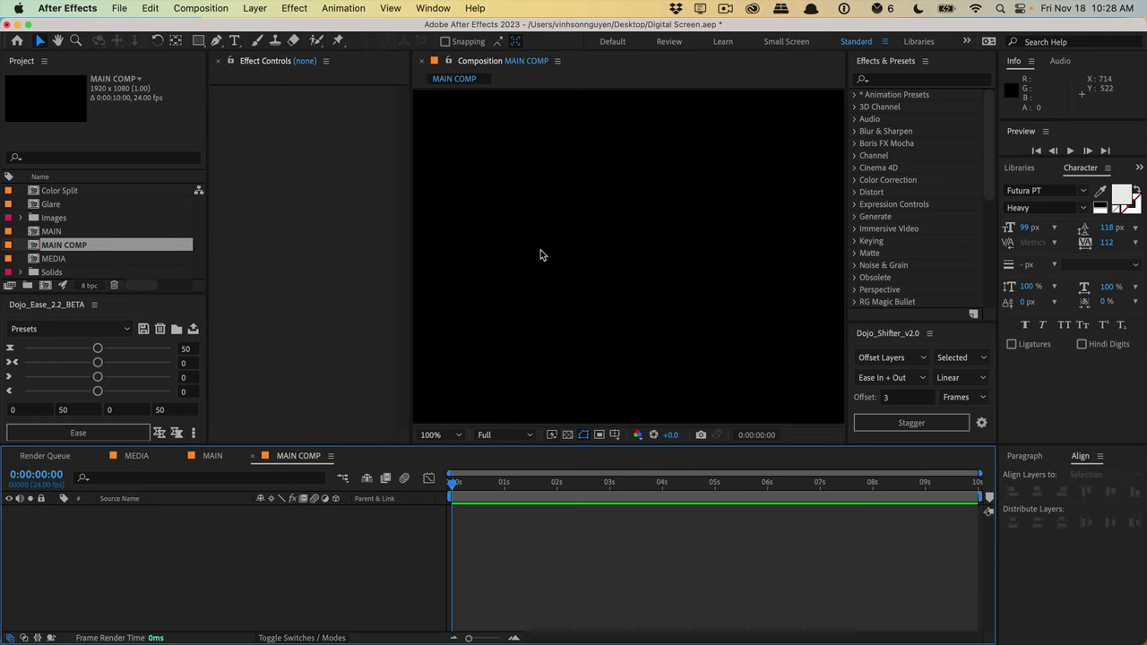
{"action": "left_click_drag", "start_coordinate": [52, 260], "coordinate": [141, 555]}
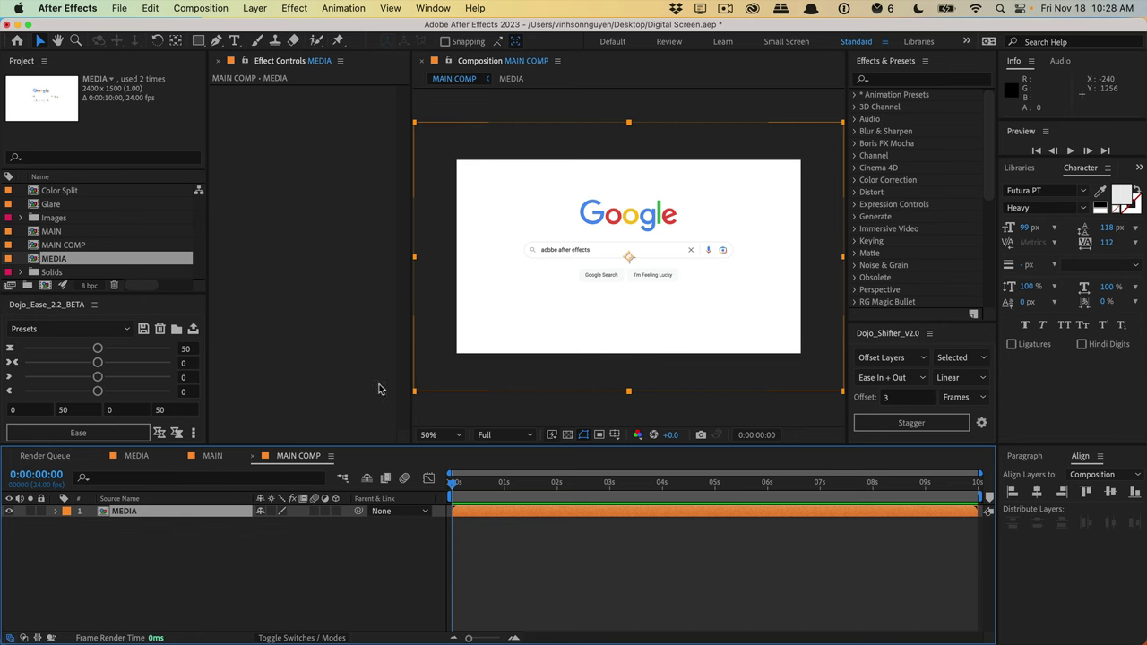
- Add a two-node 35mm camera named Camera to MAIN COMP
{"action": "left_click", "coordinate": [255, 8]}
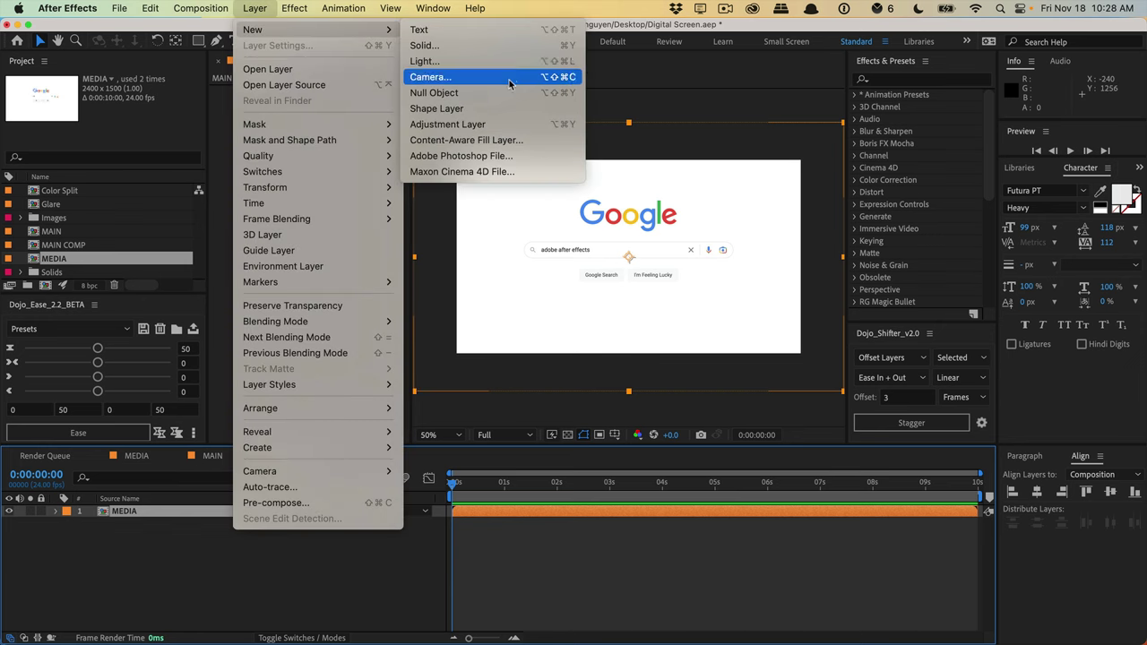
{"action": "left_click", "coordinate": [508, 80]}
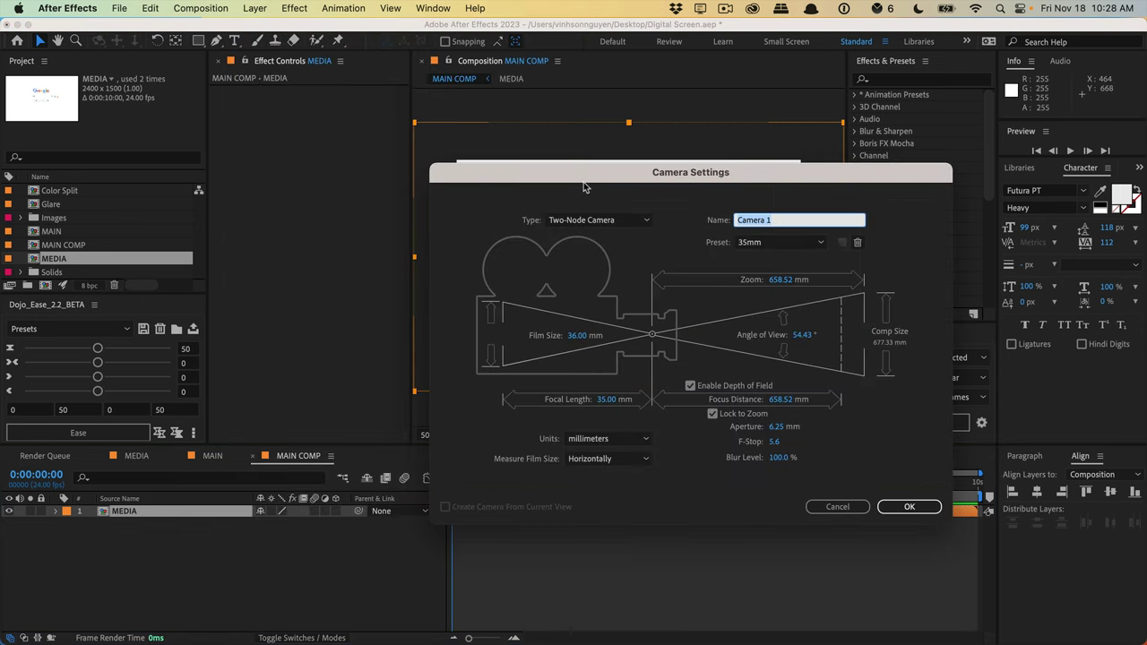
{"action": "left_click_drag", "start_coordinate": [583, 183], "coordinate": [559, 158]}
{"action": "type", "text": "Camera"}
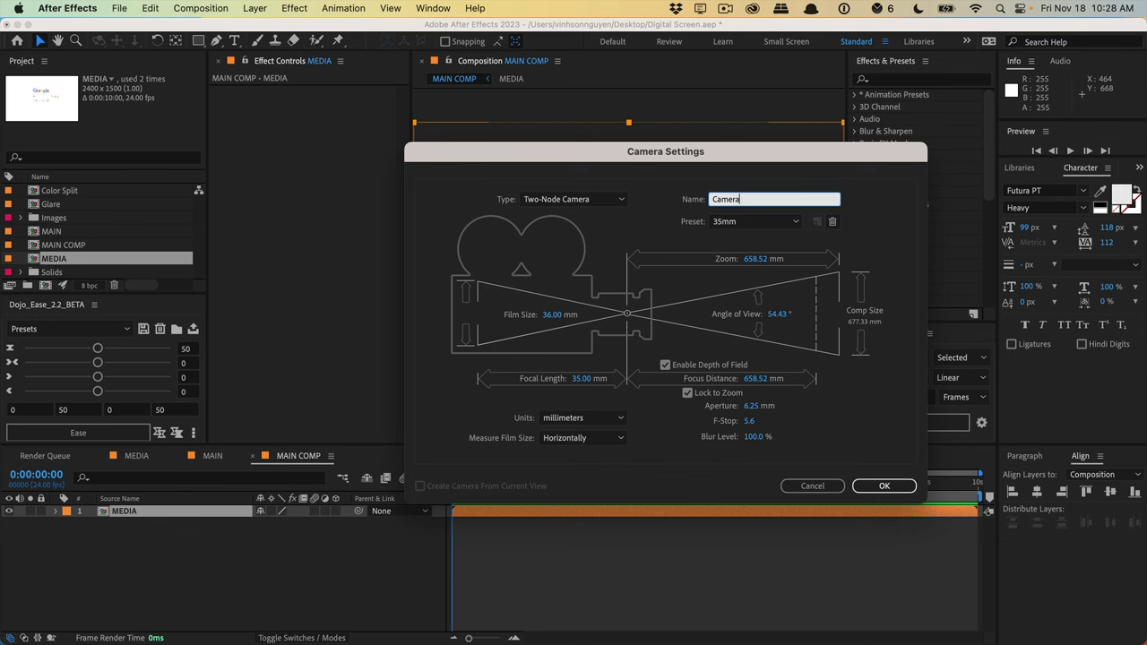
{"action": "left_click", "coordinate": [718, 368]}
{"action": "left_click", "coordinate": [884, 486]}
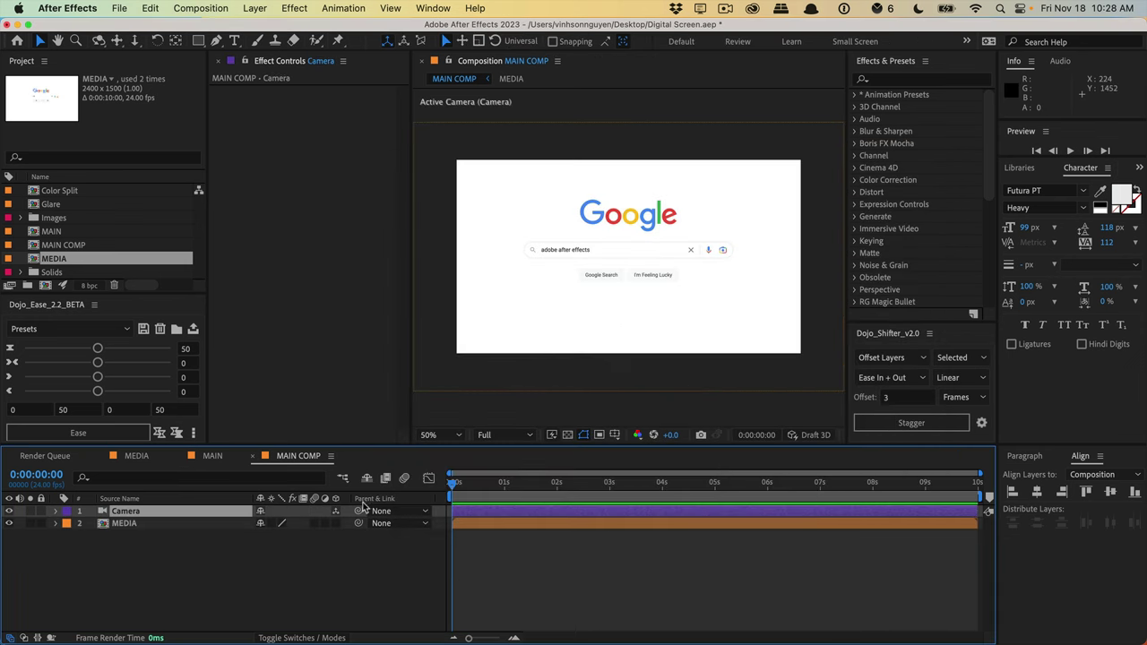
- Make the MEDIA layer in MAIN COMP a 3D layer
{"action": "left_click", "coordinate": [278, 637]}
{"action": "left_click", "coordinate": [278, 637]}
{"action": "left_click", "coordinate": [174, 522]}
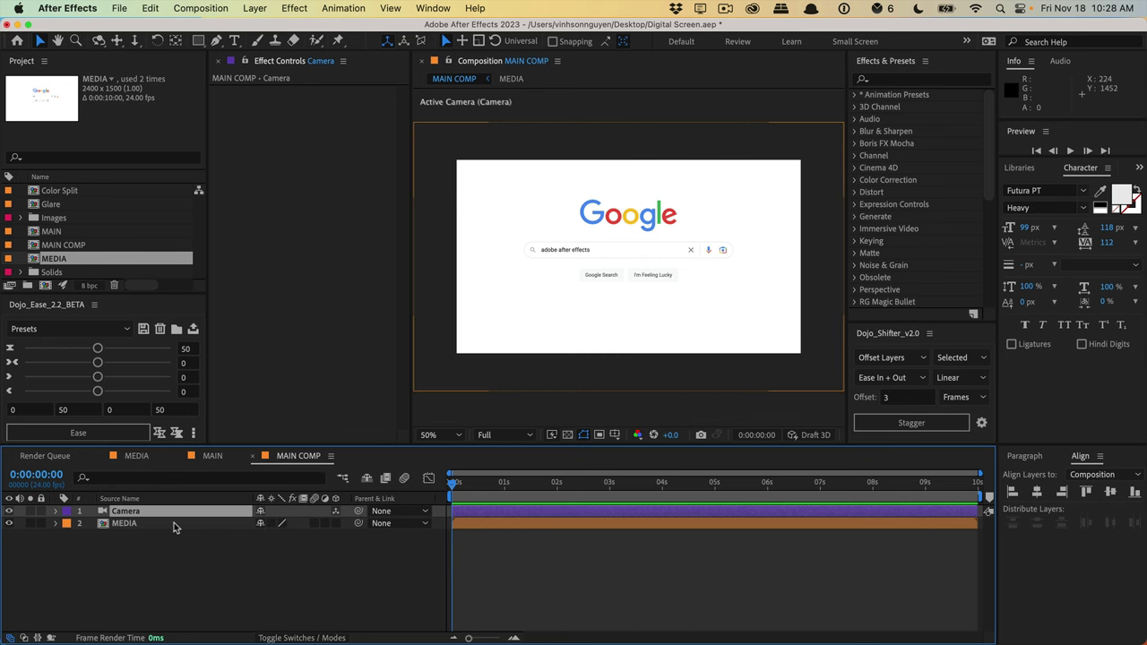
{"action": "left_click", "coordinate": [336, 524]}
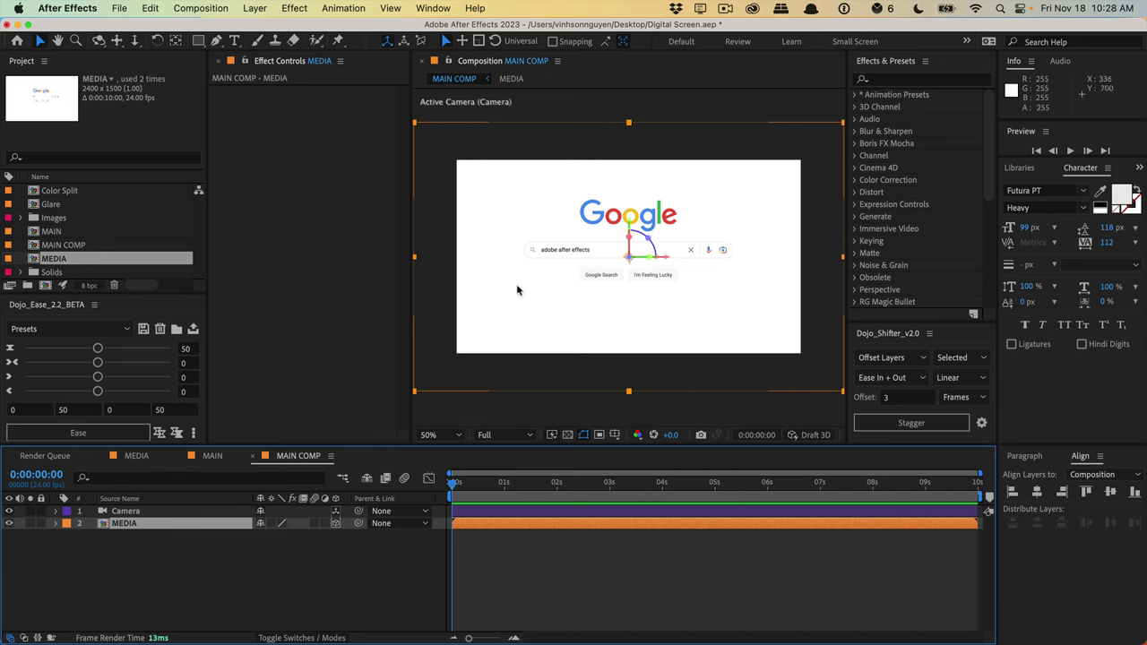
- Orbit and move the camera to a closer, angled view of the Google search page
{"action": "left_click", "coordinate": [98, 40]}
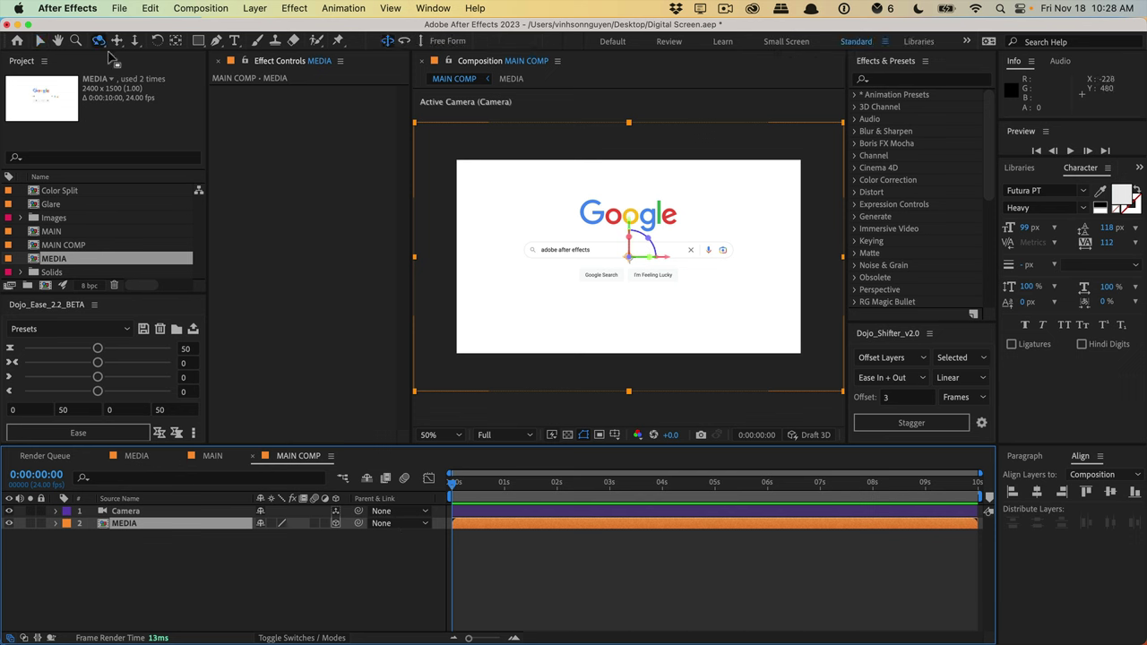
{"action": "left_click_drag", "start_coordinate": [98, 41], "coordinate": [140, 50]}
{"action": "left_click_drag", "start_coordinate": [520, 245], "coordinate": [544, 244]}
{"action": "key", "text": "ctrl+z"}
{"action": "key", "text": "c"}
{"action": "key", "text": "ctrl+z"}
{"action": "key", "text": "ctrl+z"}
{"action": "key", "text": "v"}
{"action": "left_click", "coordinate": [216, 559]}
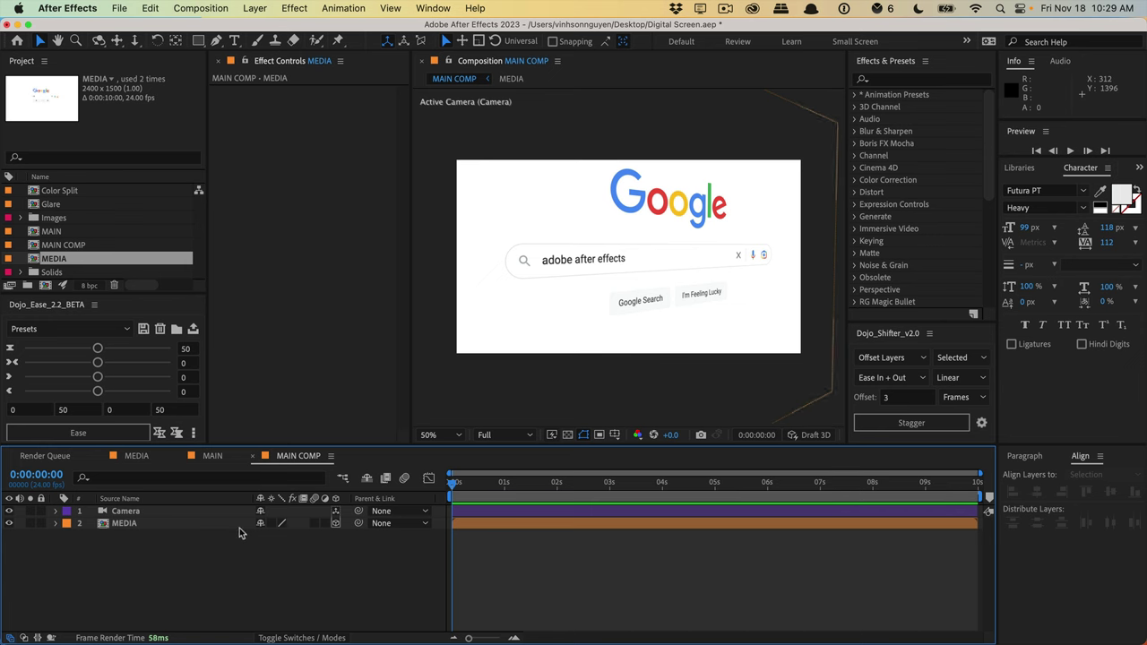
- Add an adjustment layer named Pixelate directly below the Camera layer
{"action": "left_click", "coordinate": [255, 8]}
{"action": "mouse_move", "coordinate": [253, 30]}
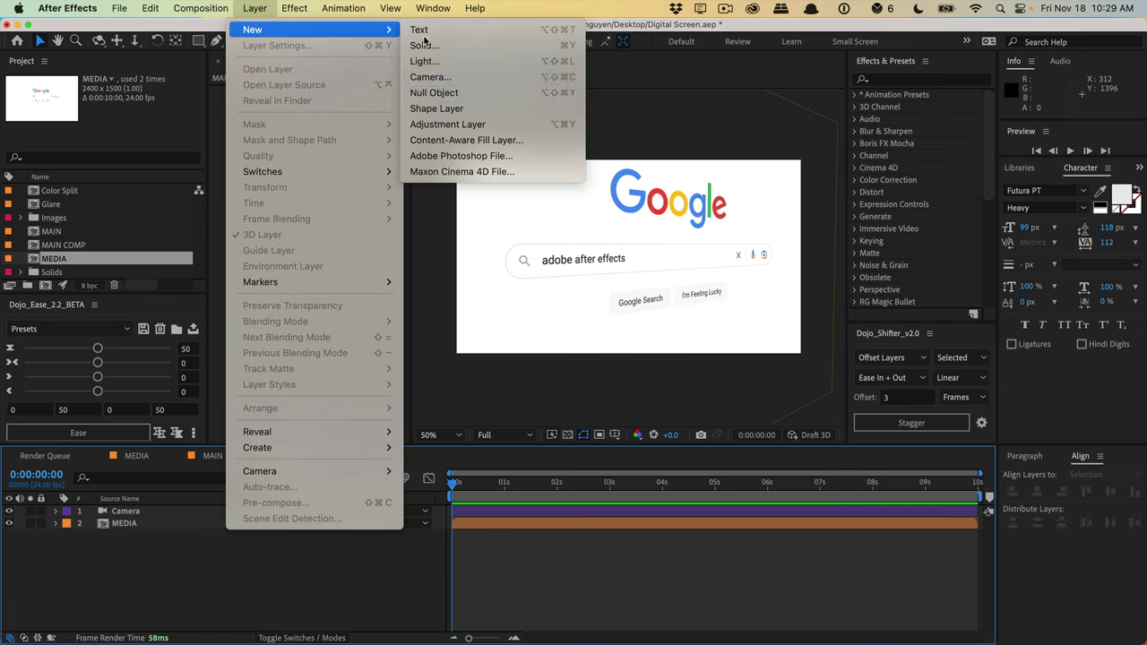
{"action": "left_click", "coordinate": [475, 125]}
{"action": "left_click_drag", "start_coordinate": [161, 517], "coordinate": [154, 530]}
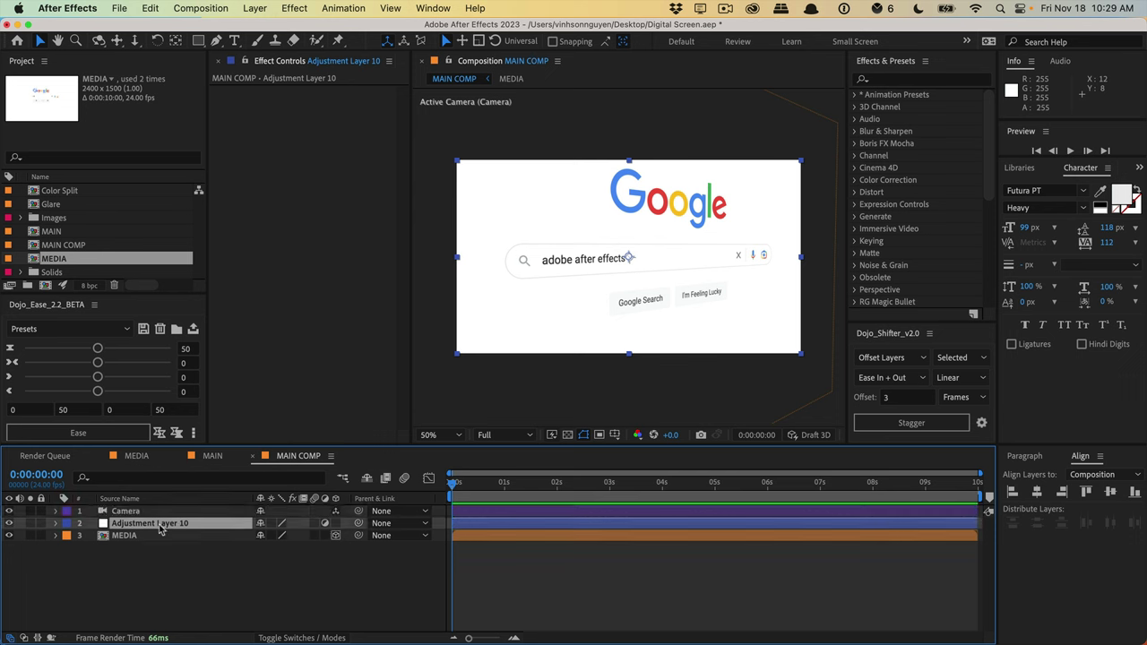
{"action": "key", "text": "Return"}
{"action": "type", "text": "Pixelate"}
{"action": "key", "text": "Return"}
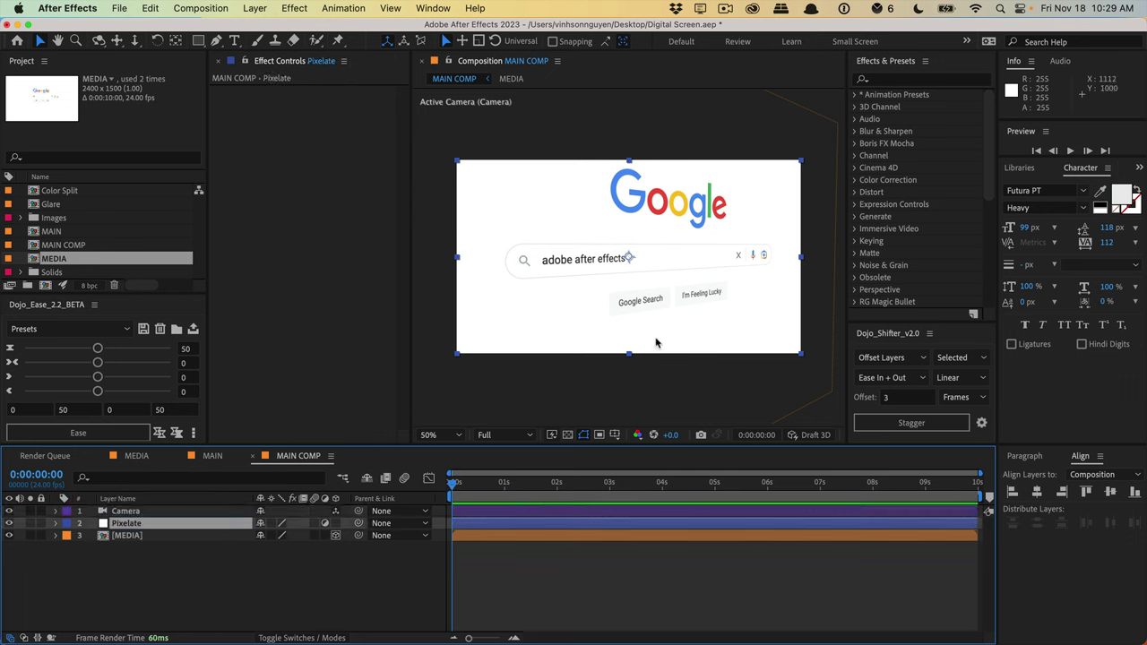
- Apply the Mosaic effect to the Pixelate layer with 1920 horizontal and 1080 vertical blocks
{"action": "left_click", "coordinate": [903, 80]}
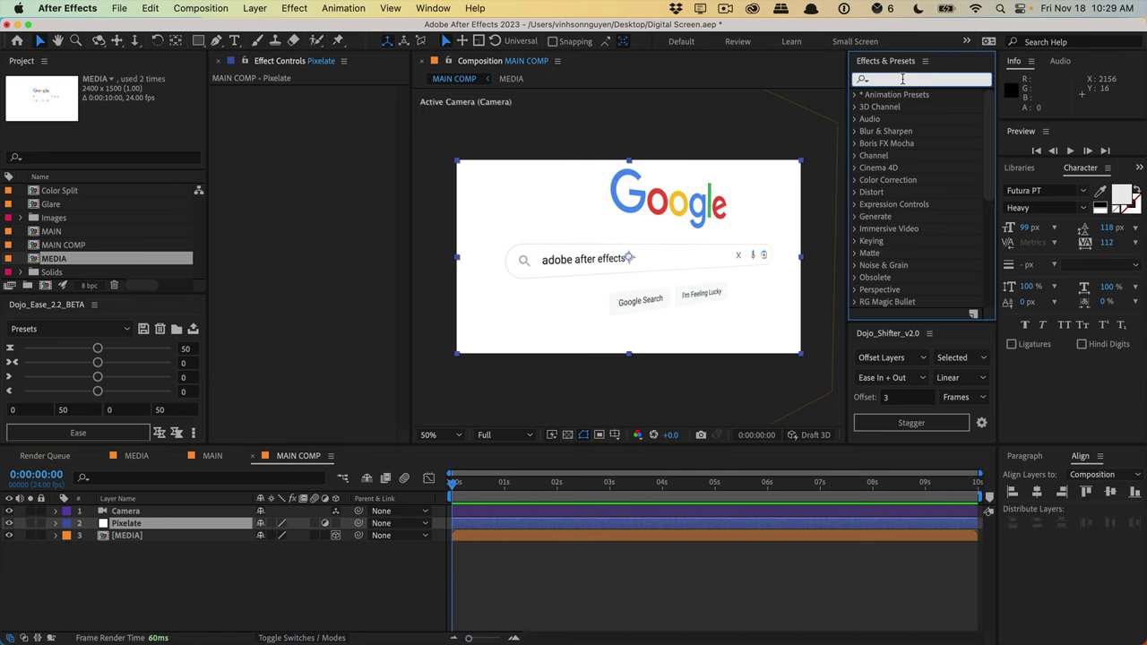
{"action": "type", "text": "mos"}
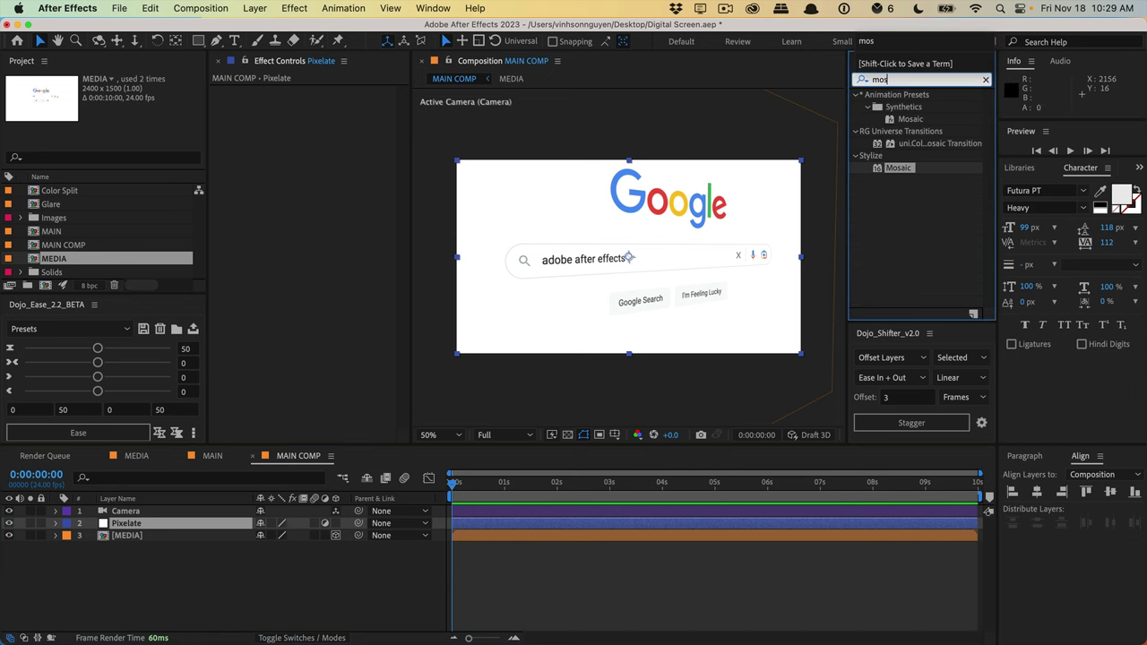
{"action": "left_click_drag", "start_coordinate": [898, 167], "coordinate": [136, 525]}
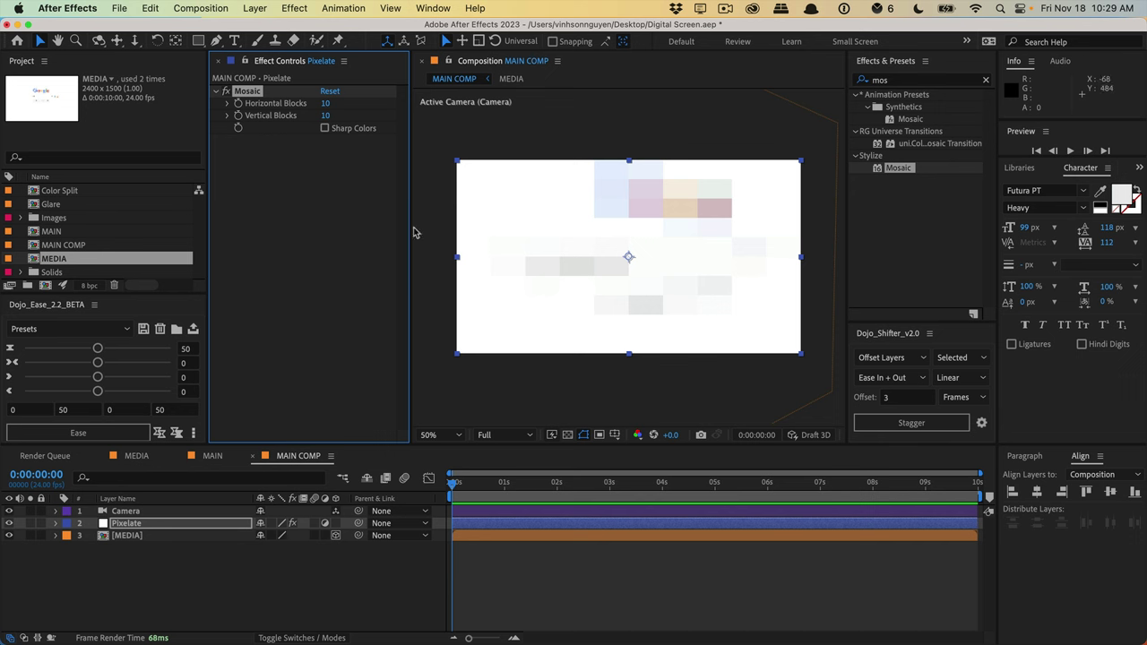
{"action": "left_click", "coordinate": [323, 103]}
{"action": "type", "text": "1920"}
{"action": "key", "text": "Tab"}
{"action": "type", "text": "1080"}
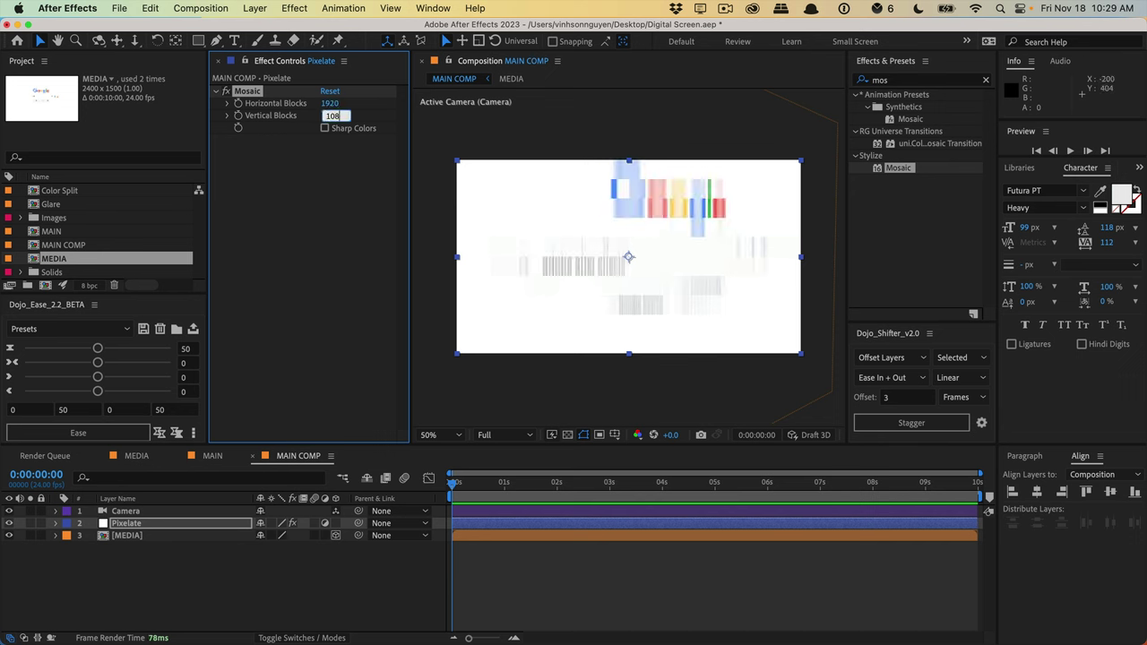
{"action": "key", "text": "Return"}
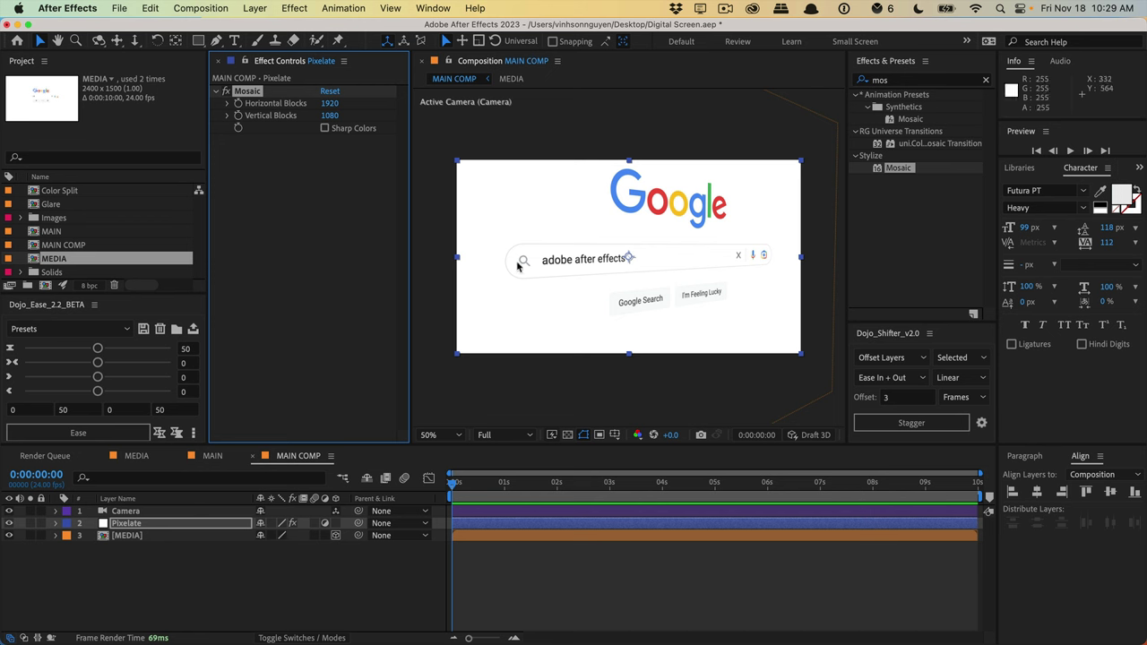
- Multiply both Mosaic block counts by 0.9, giving 1728 horizontal and 972 vertical blocks
{"action": "left_click", "coordinate": [334, 103]}
{"action": "key", "text": "Right"}
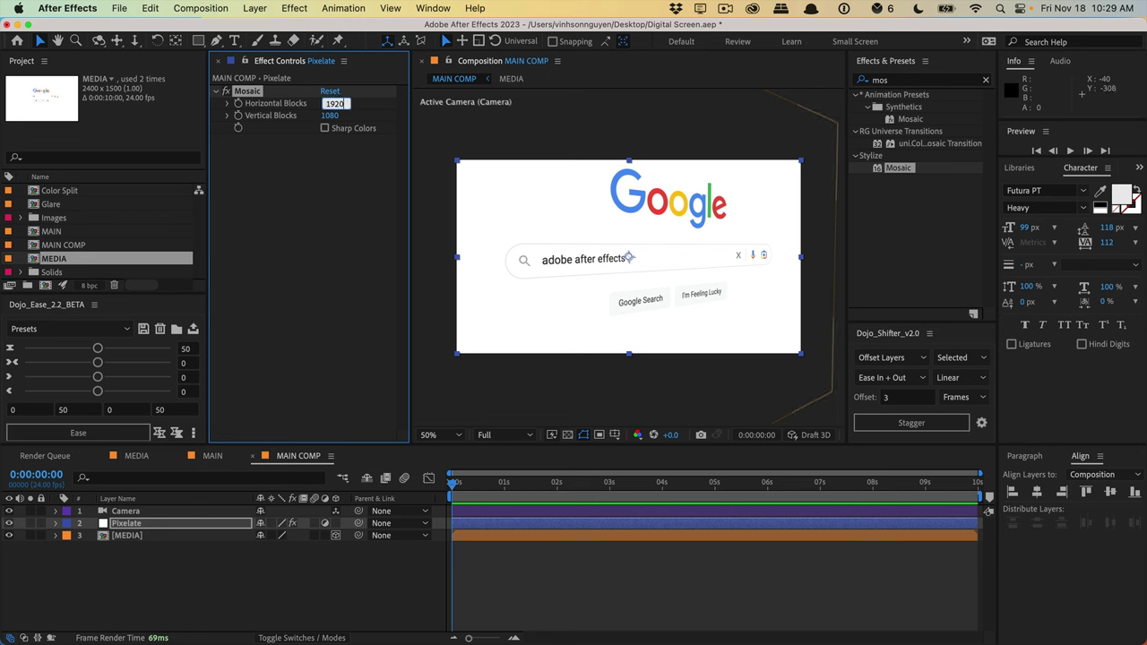
{"action": "type", "text": "*0.9"}
{"action": "key", "text": "Return"}
{"action": "left_click", "coordinate": [332, 116]}
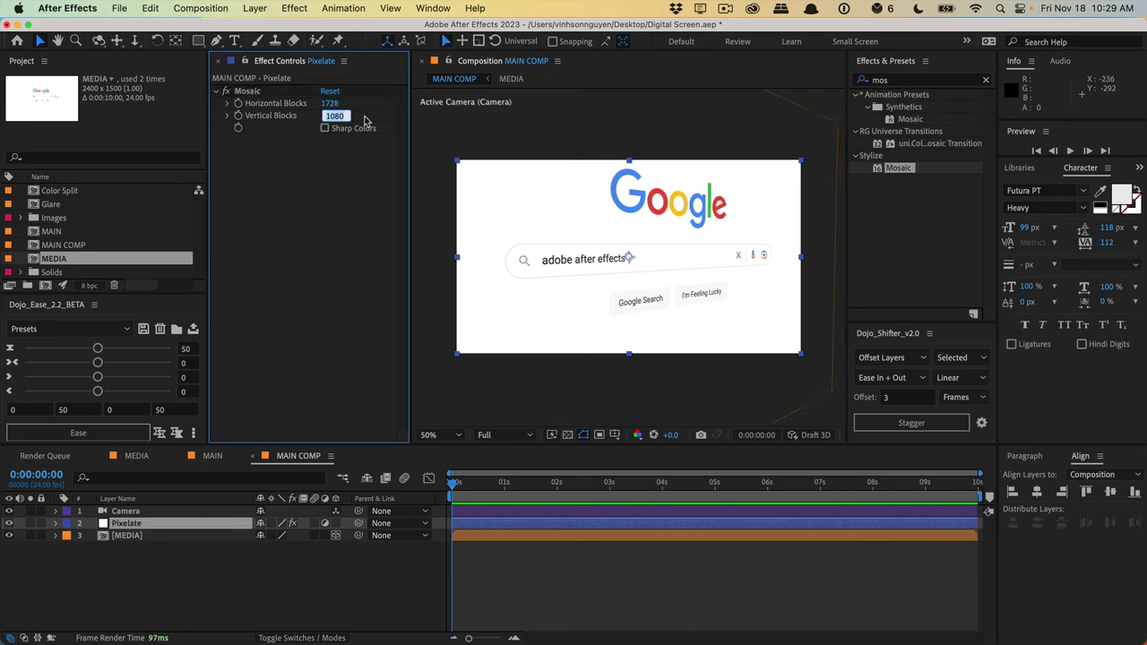
{"action": "type", "text": "*0.9"}
{"action": "key", "text": "Return"}
- Compare the search text up close with the Pixelate layer hidden and shown
{"action": "scroll", "coordinate": [546, 314], "scroll_direction": "up", "scroll_amount": 6}
{"action": "scroll", "coordinate": [545, 297], "scroll_direction": "down", "scroll_amount": 2}
{"action": "scroll", "coordinate": [423, 238], "scroll_direction": "left", "scroll_amount": 1}
{"action": "left_click", "coordinate": [8, 529]}
{"action": "left_click", "coordinate": [7, 527]}
{"action": "left_click", "coordinate": [7, 527]}
{"action": "left_click", "coordinate": [7, 527]}
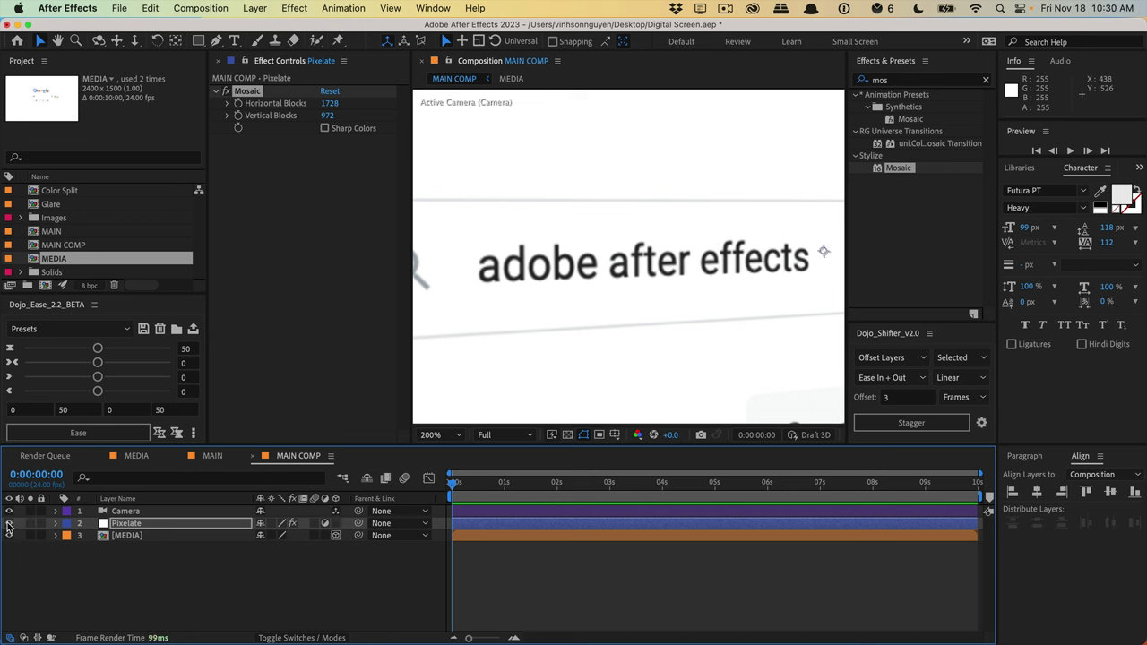
{"action": "left_click", "coordinate": [7, 527]}
{"action": "left_click", "coordinate": [7, 527]}
{"action": "left_click", "coordinate": [7, 527]}
{"action": "left_click", "coordinate": [7, 527]}
{"action": "key", "text": "comma"}
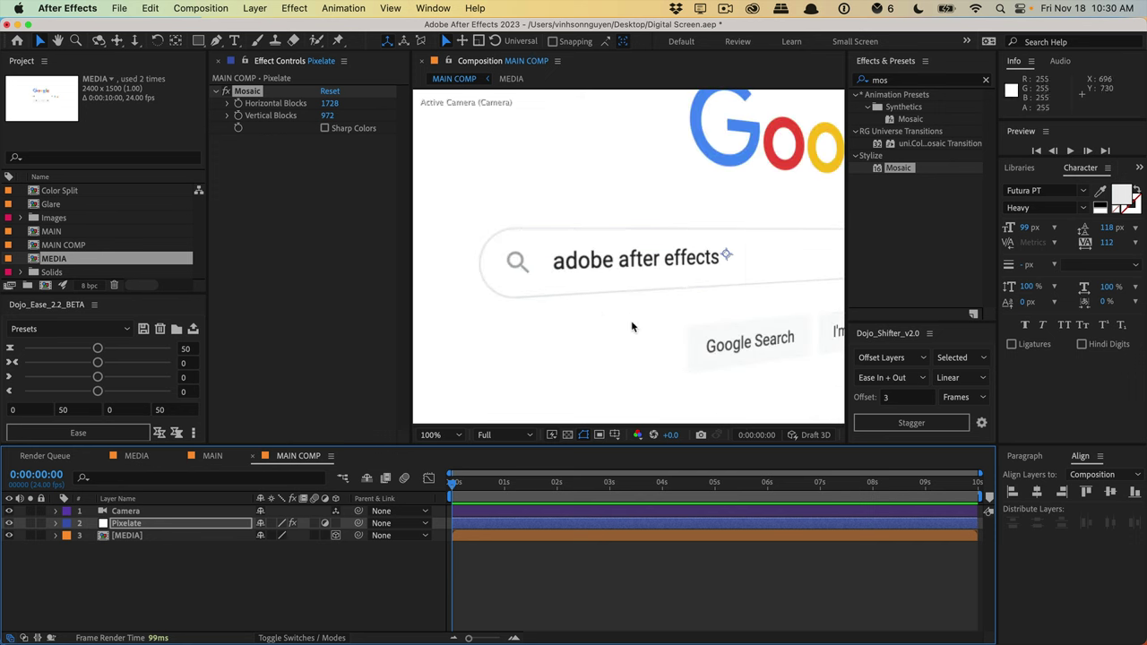
{"action": "key", "text": "comma"}
{"action": "key", "text": "period"}
{"action": "left_click", "coordinate": [440, 435]}
{"action": "left_click", "coordinate": [455, 182]}
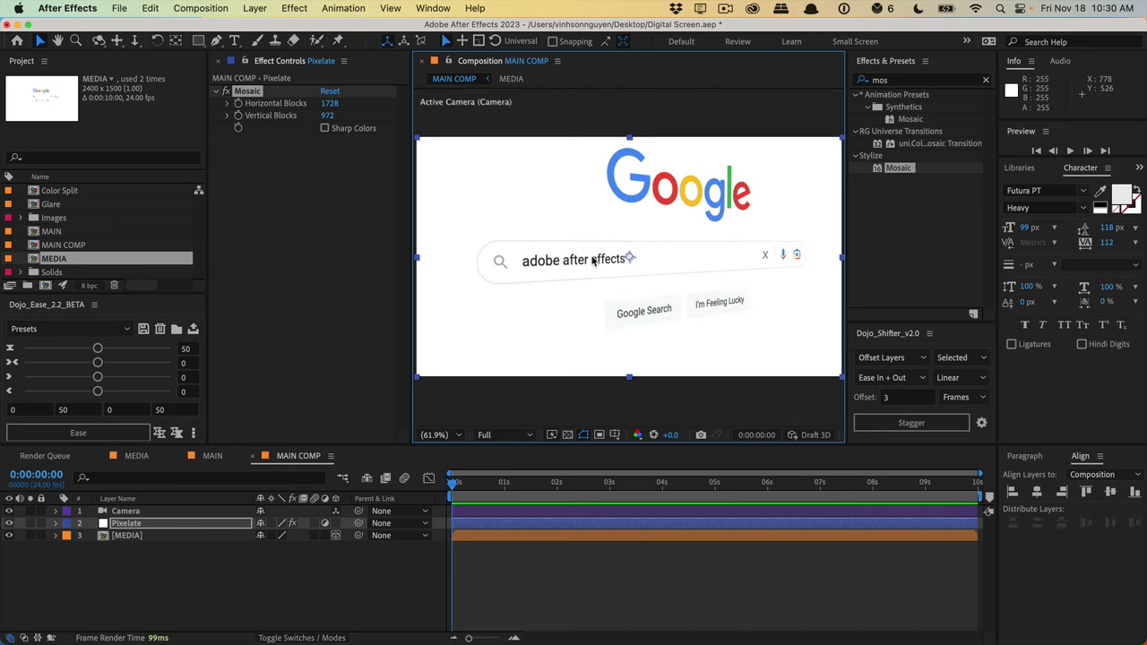
- Add an adjustment layer named Dim and place it between the Camera and Pixelate layers
{"action": "left_click", "coordinate": [223, 578]}
{"action": "left_click", "coordinate": [255, 8]}
{"action": "mouse_move", "coordinate": [269, 30]}
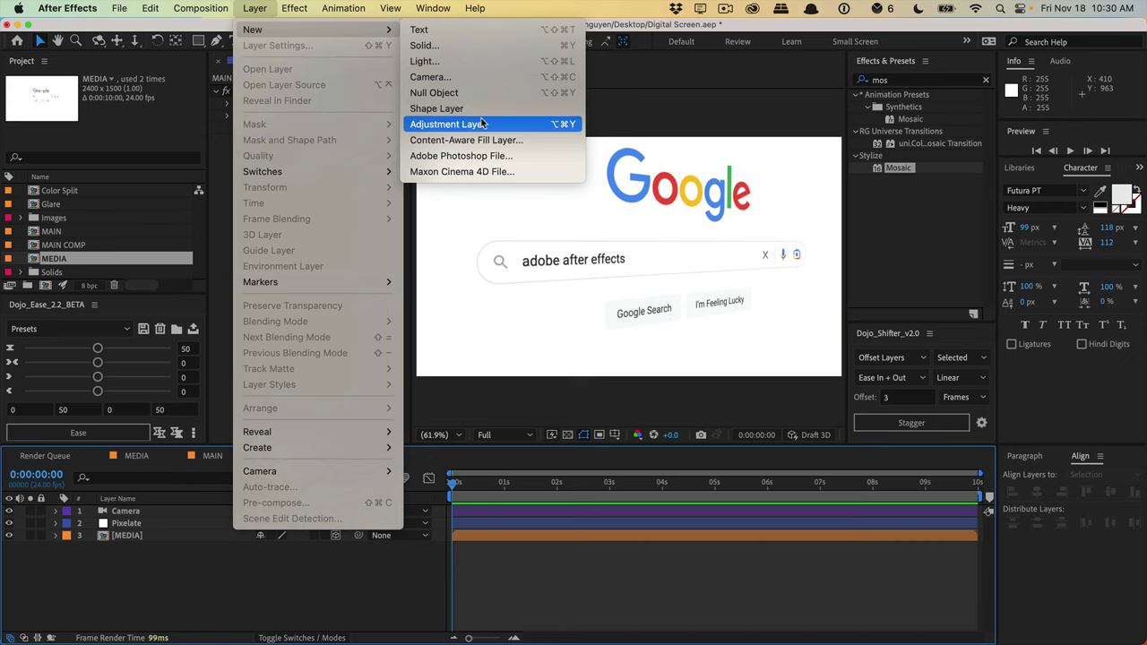
{"action": "left_click", "coordinate": [487, 124]}
{"action": "key", "text": "Return"}
{"action": "type", "text": "Dim"}
{"action": "key", "text": "Return"}
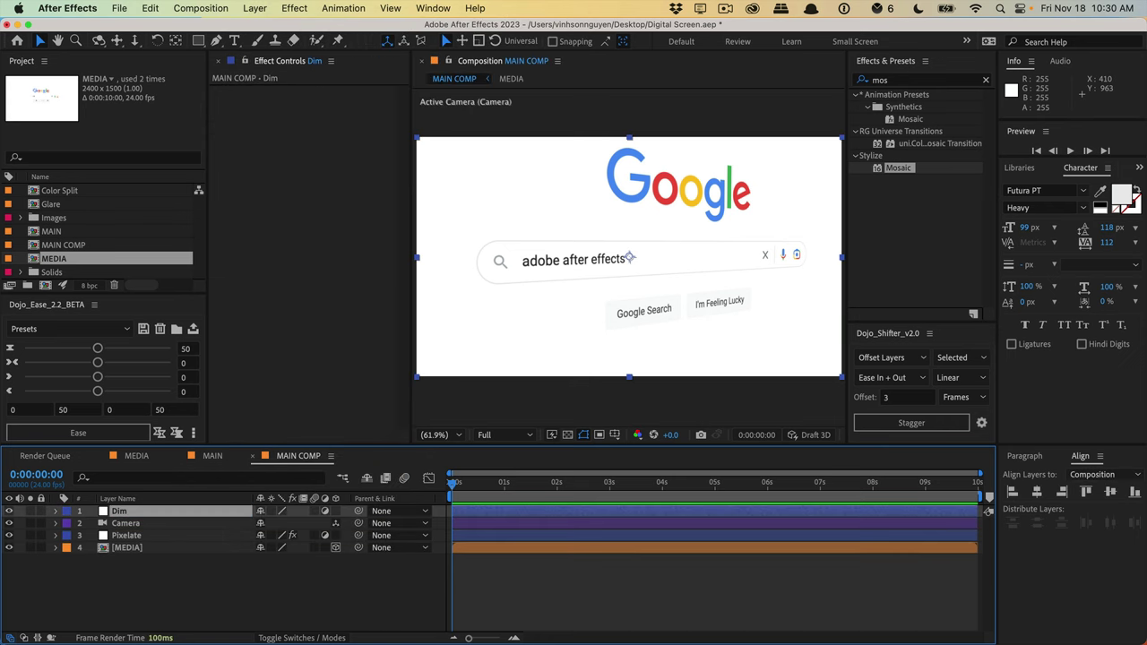
{"action": "left_click_drag", "start_coordinate": [203, 514], "coordinate": [204, 528]}
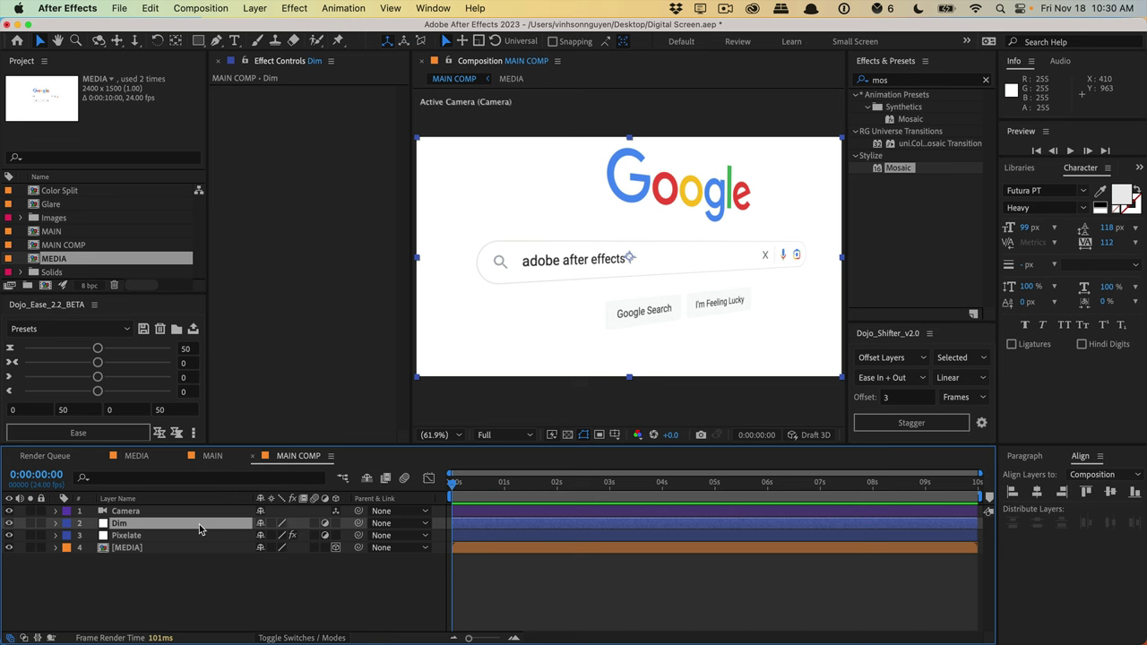
- Apply the Curves effect to the Dim layer and lower the RGB curve's white end point to darken the whites
{"action": "left_click", "coordinate": [907, 83]}
{"action": "key", "text": "BackSpace"}
{"action": "key", "text": "BackSpace"}
{"action": "key", "text": "BackSpace"}
{"action": "type", "text": "curves"}
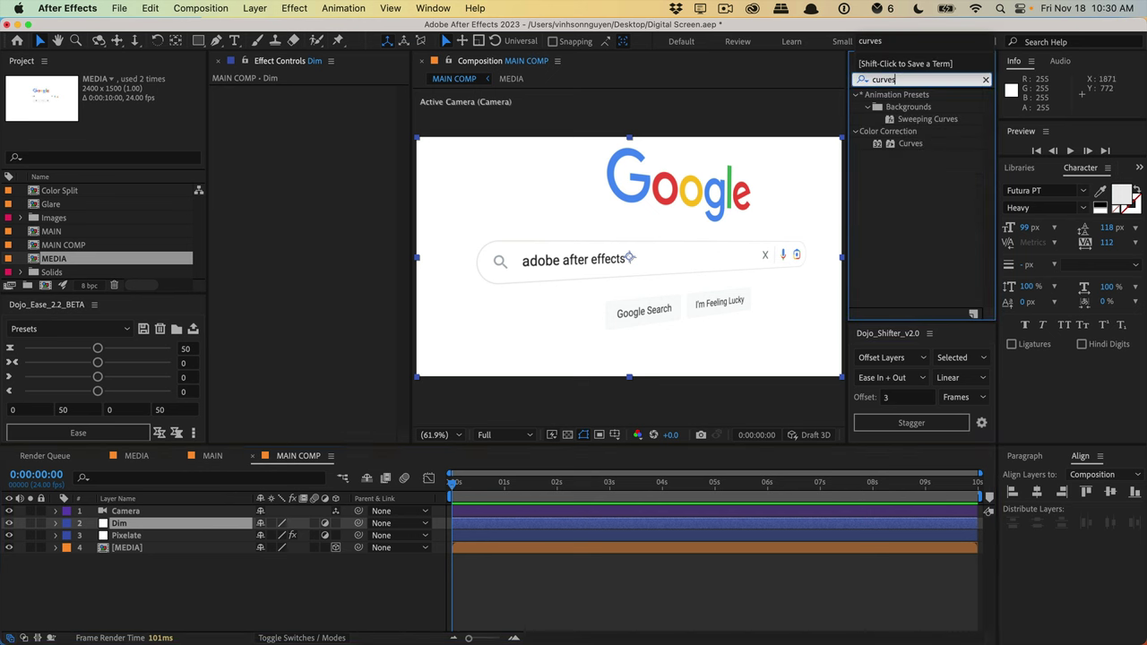
{"action": "left_click_drag", "start_coordinate": [901, 145], "coordinate": [328, 229]}
{"action": "left_click_drag", "start_coordinate": [412, 216], "coordinate": [436, 210]}
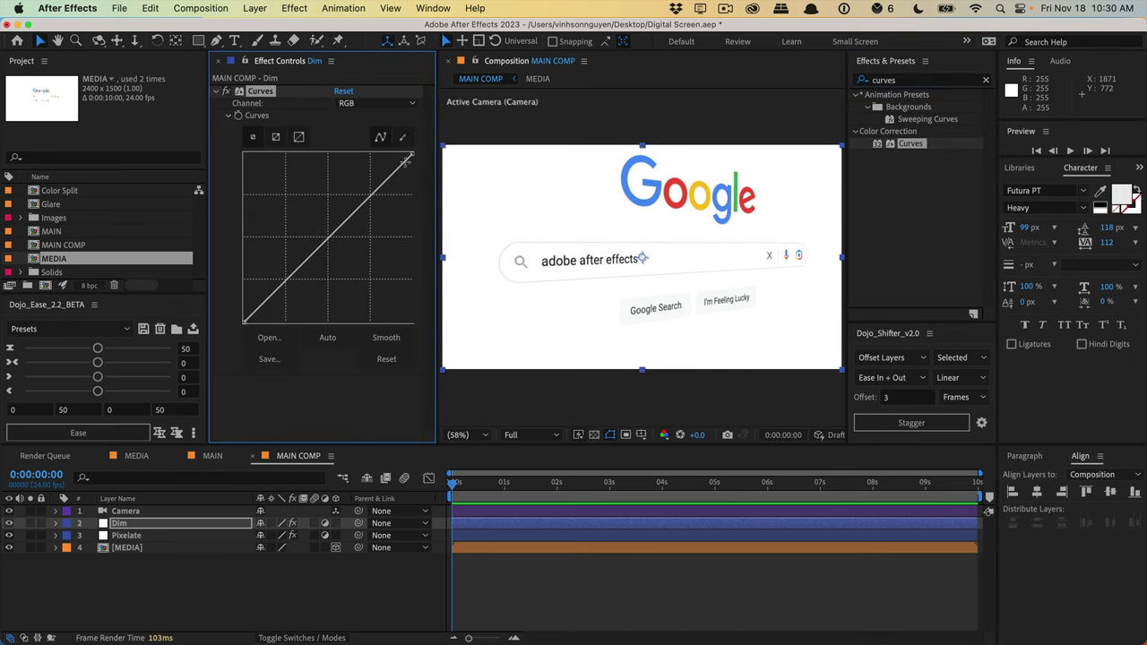
{"action": "left_click_drag", "start_coordinate": [411, 153], "coordinate": [426, 173]}
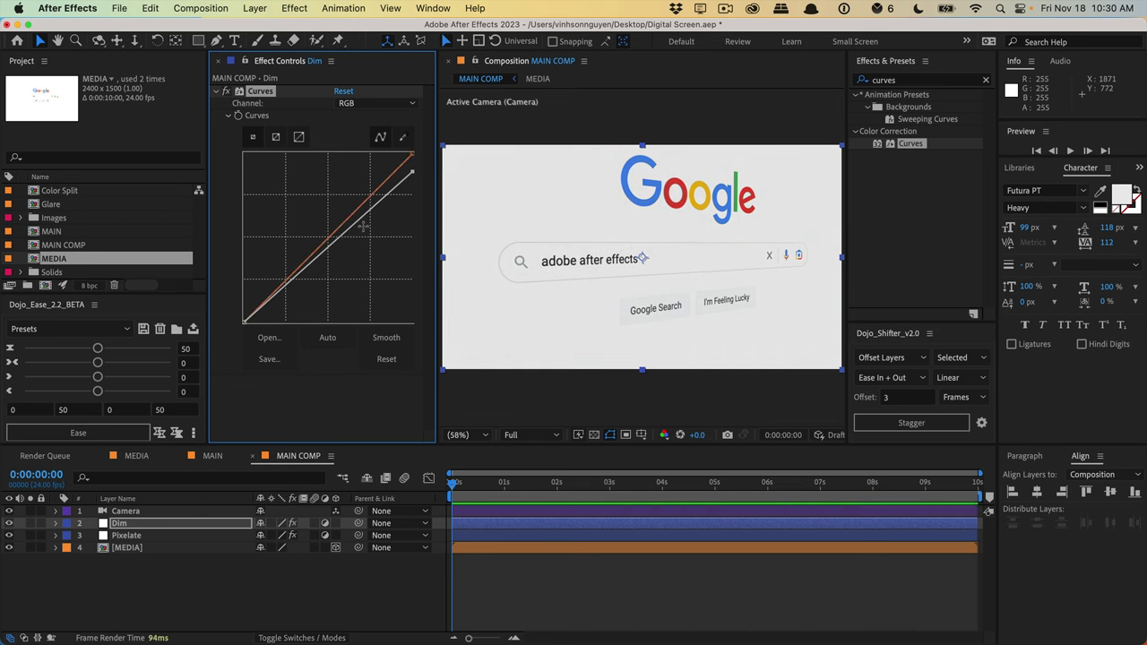
- Refine the Dim layer's RGB curve by raising its white end point slightly and pulling the midtones slightly down
{"action": "left_click", "coordinate": [227, 92]}
{"action": "left_click", "coordinate": [227, 92]}
{"action": "left_click", "coordinate": [227, 93]}
{"action": "left_click", "coordinate": [227, 92]}
{"action": "left_click_drag", "start_coordinate": [411, 172], "coordinate": [412, 167]}
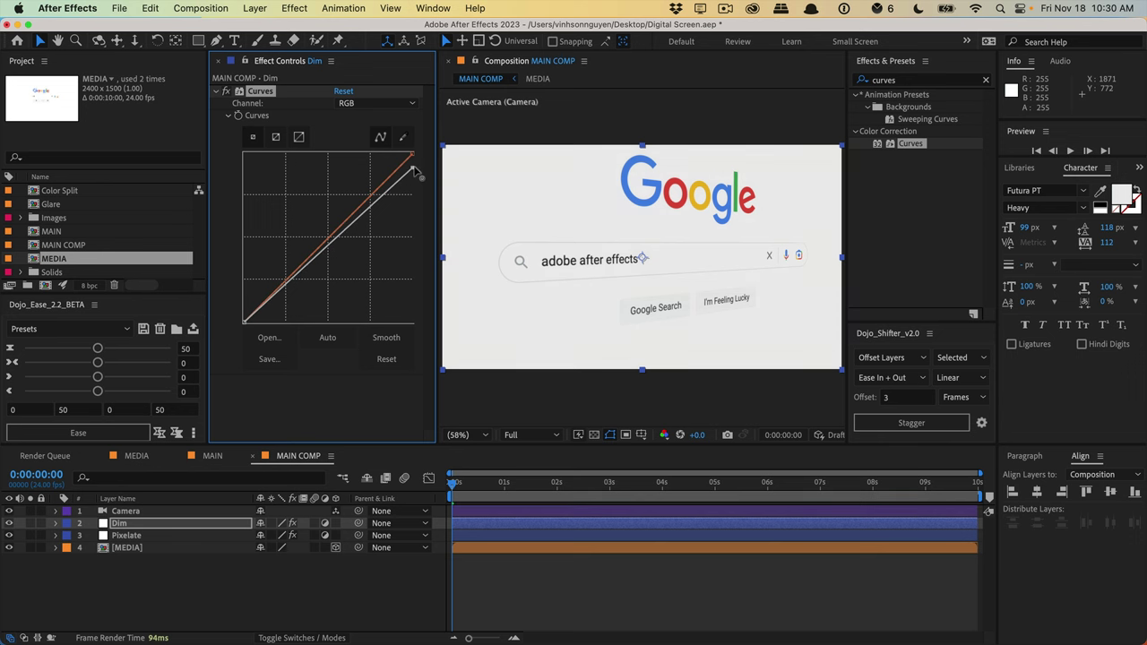
{"action": "mouse_move", "coordinate": [313, 260]}
{"action": "left_mouse_down"}
{"action": "mouse_move", "coordinate": [325, 268]}
{"action": "mouse_move", "coordinate": [320, 258]}
{"action": "left_mouse_up"}
{"action": "left_click", "coordinate": [146, 592]}
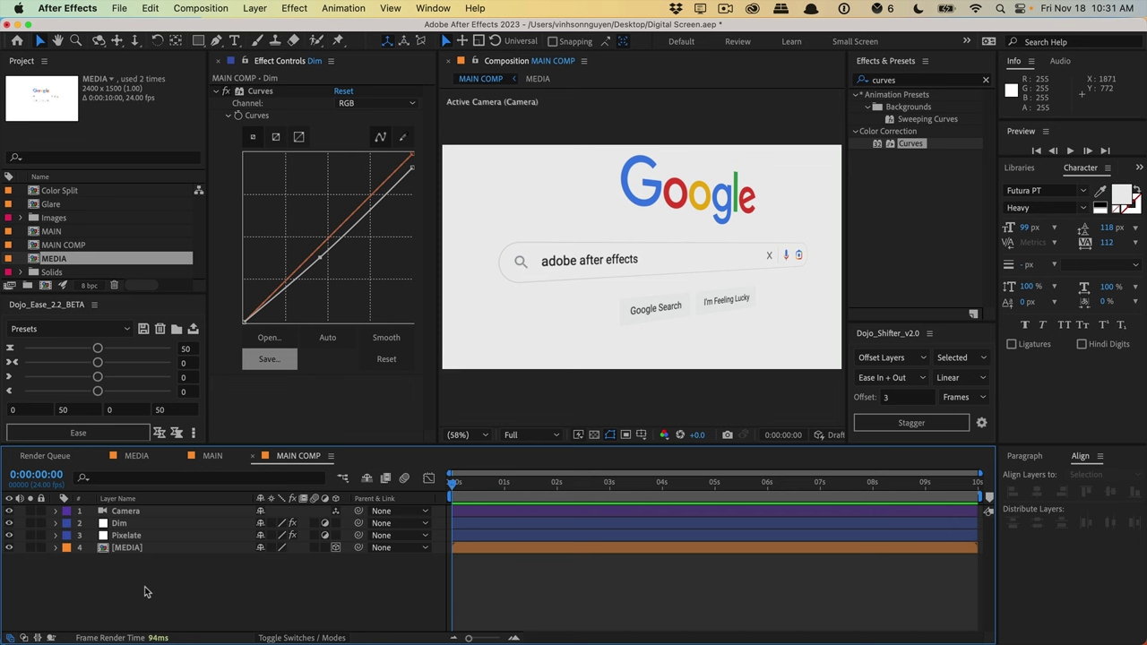
- Create a 1920 x 1080, 24 fps, 10-second composition named Color Split
{"action": "left_click", "coordinate": [201, 8]}
{"action": "left_click", "coordinate": [215, 30]}
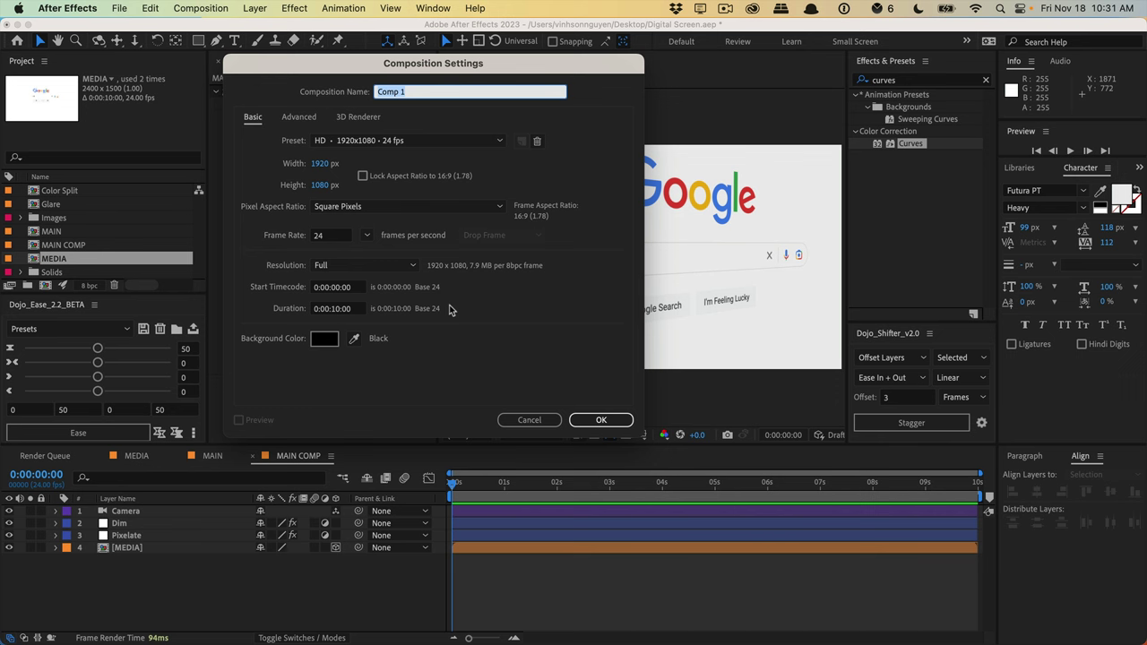
{"action": "type", "text": "Co"}
{"action": "key", "text": "Return"}
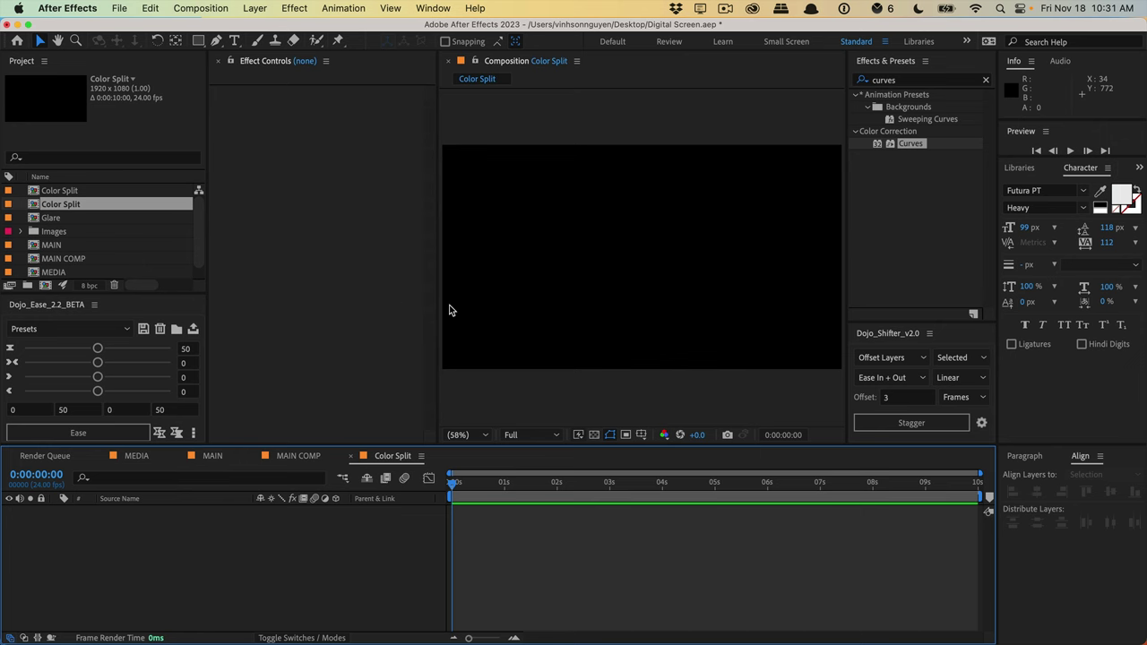
- Add a 2000 x 1080 px solid layer named R in pure red FF0000 to the Color Split composition
{"action": "left_click", "coordinate": [254, 8]}
{"action": "mouse_move", "coordinate": [256, 31]}
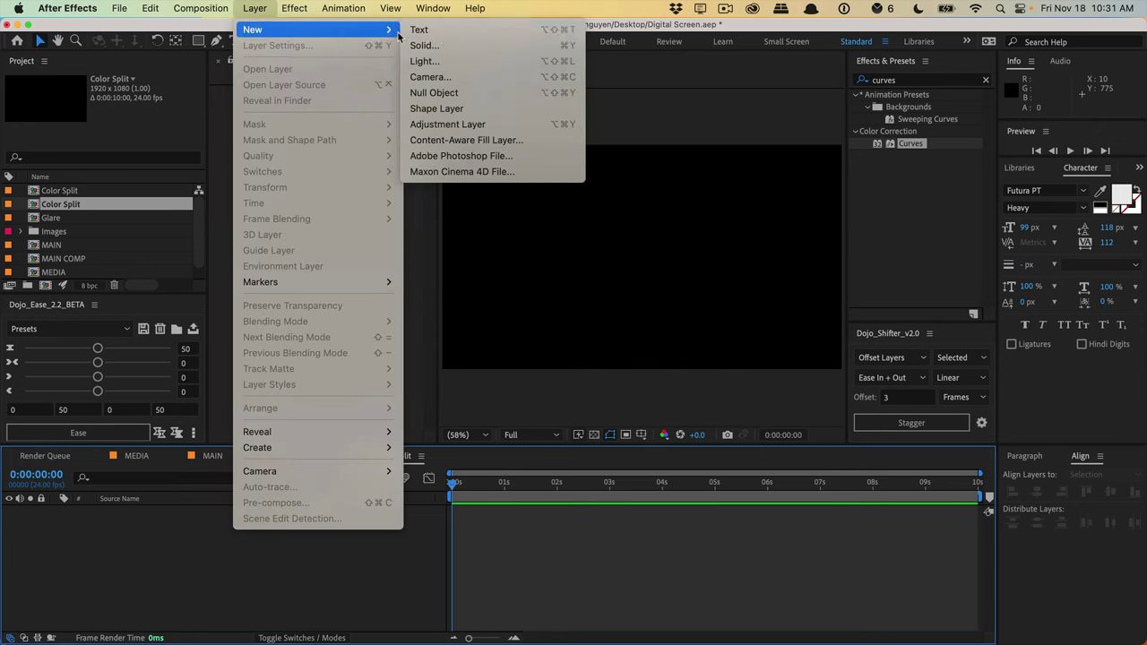
{"action": "left_click", "coordinate": [442, 45]}
{"action": "left_click_drag", "start_coordinate": [653, 268], "coordinate": [430, 141]}
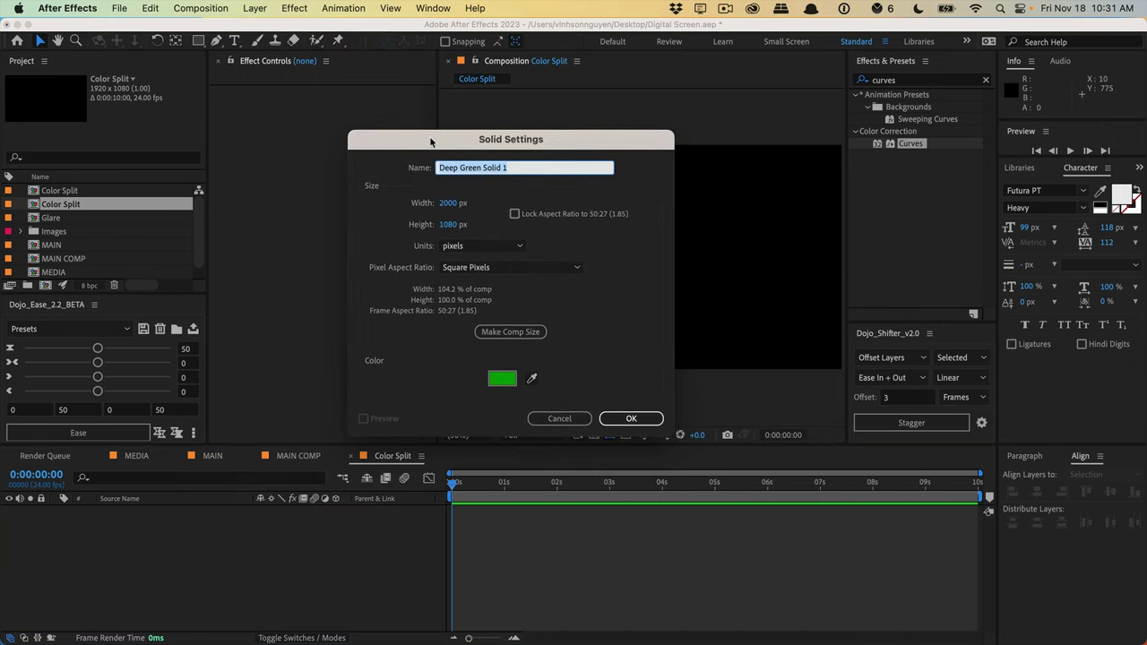
{"action": "type", "text": "R"}
{"action": "left_click", "coordinate": [499, 382]}
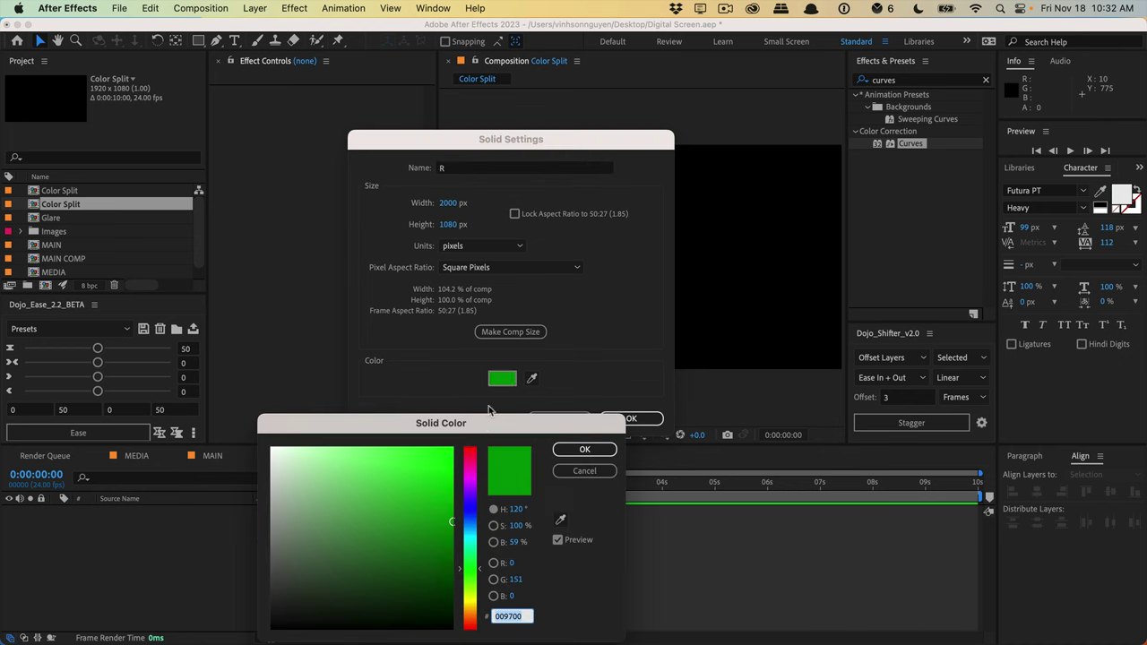
{"action": "left_click_drag", "start_coordinate": [499, 423], "coordinate": [502, 239]}
{"action": "left_click", "coordinate": [472, 265]}
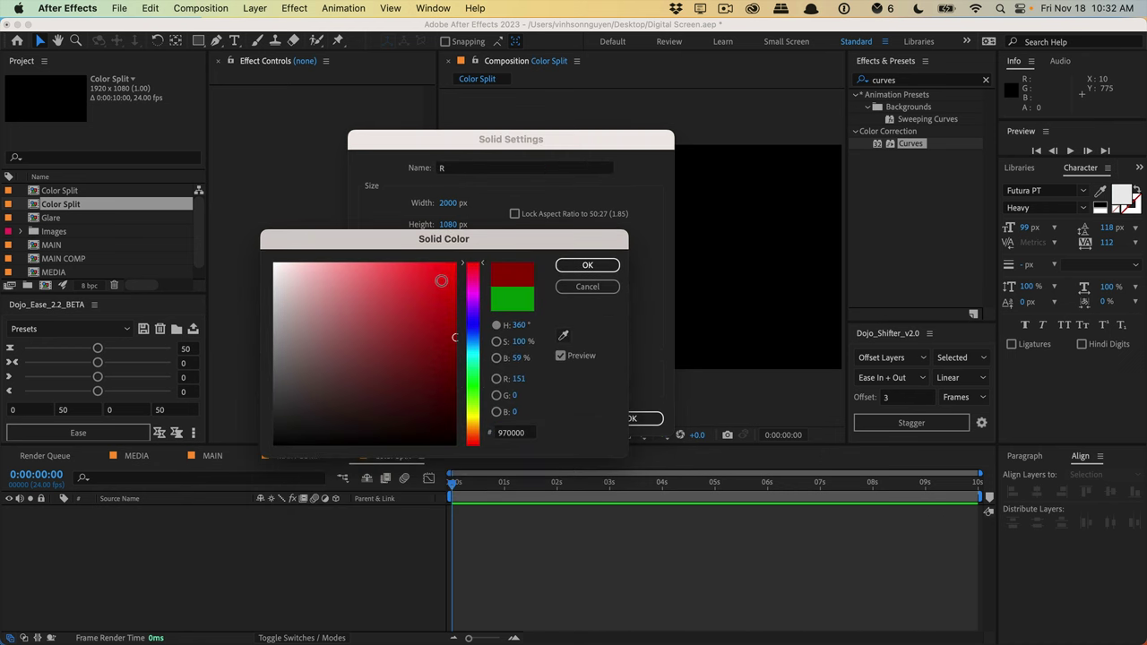
{"action": "left_click_drag", "start_coordinate": [447, 276], "coordinate": [457, 262]}
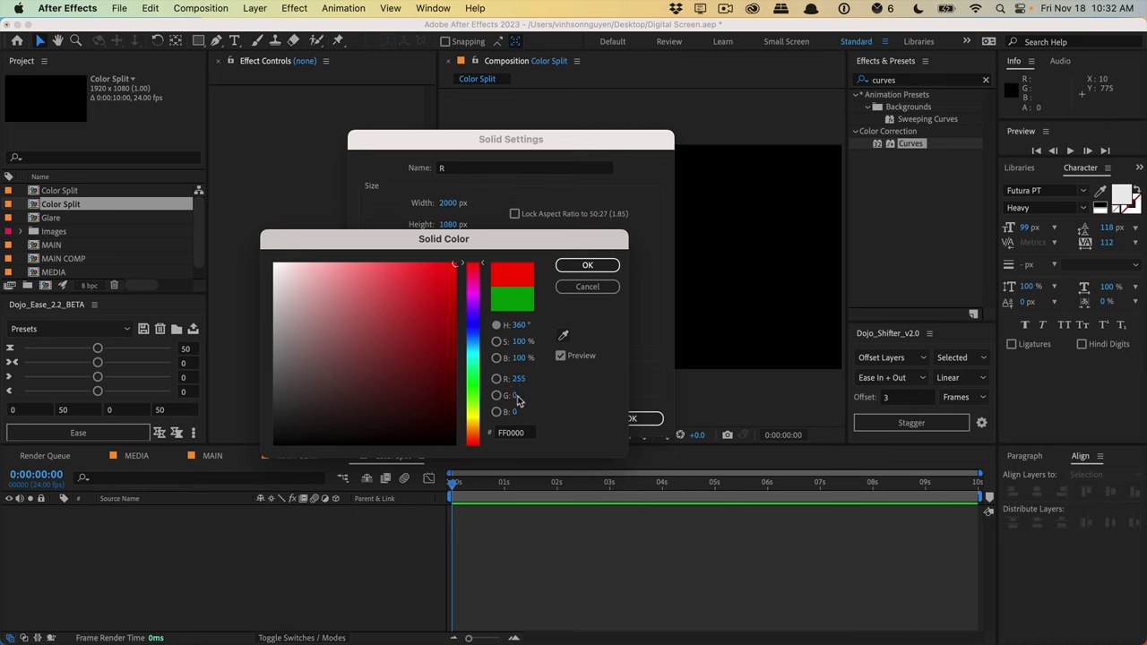
{"action": "left_click", "coordinate": [587, 267]}
{"action": "left_click", "coordinate": [643, 418]}
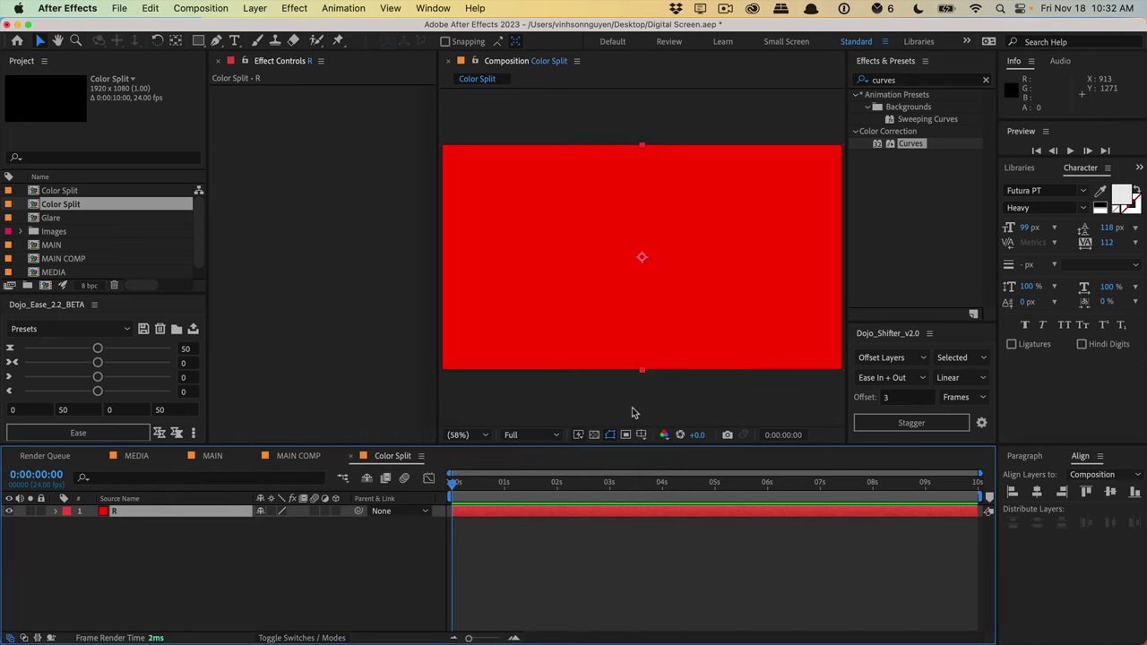
- Apply the Venetian Blinds effect to the R layer and set its width to 3
{"action": "key", "text": "super+5"}
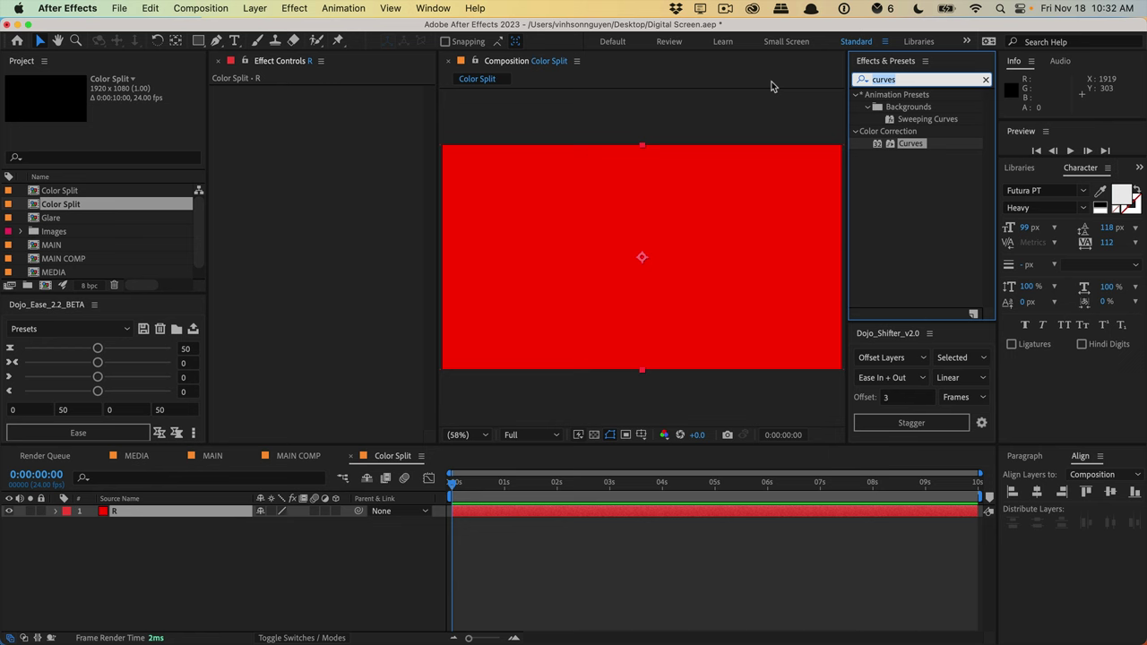
{"action": "type", "text": "vene"}
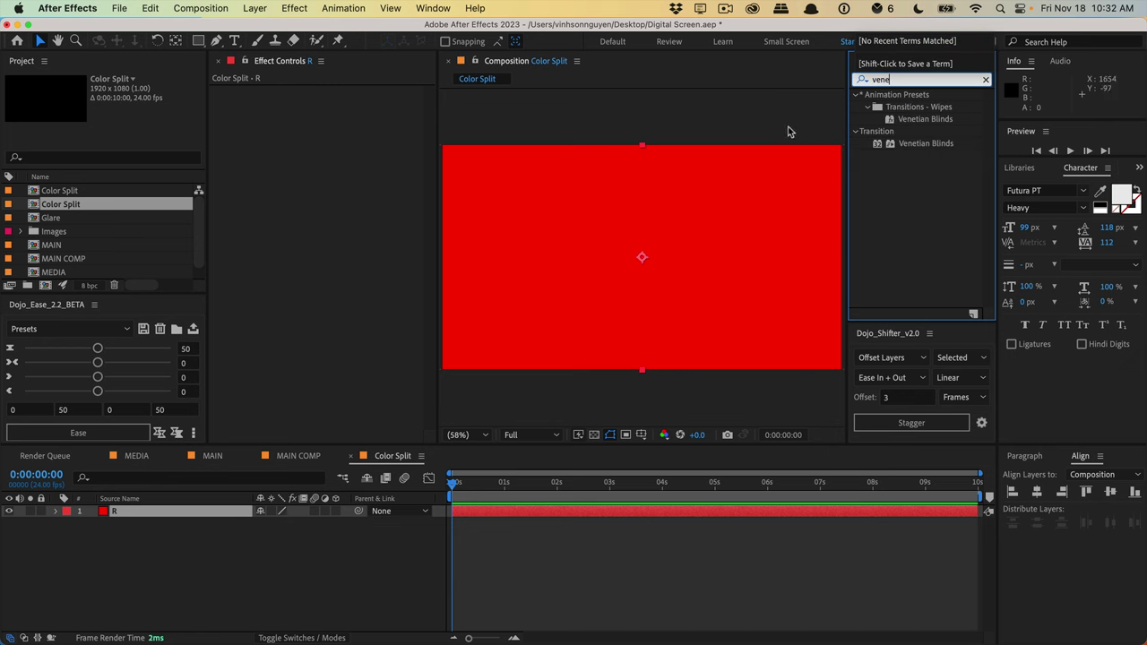
{"action": "left_click_drag", "start_coordinate": [918, 144], "coordinate": [158, 518]}
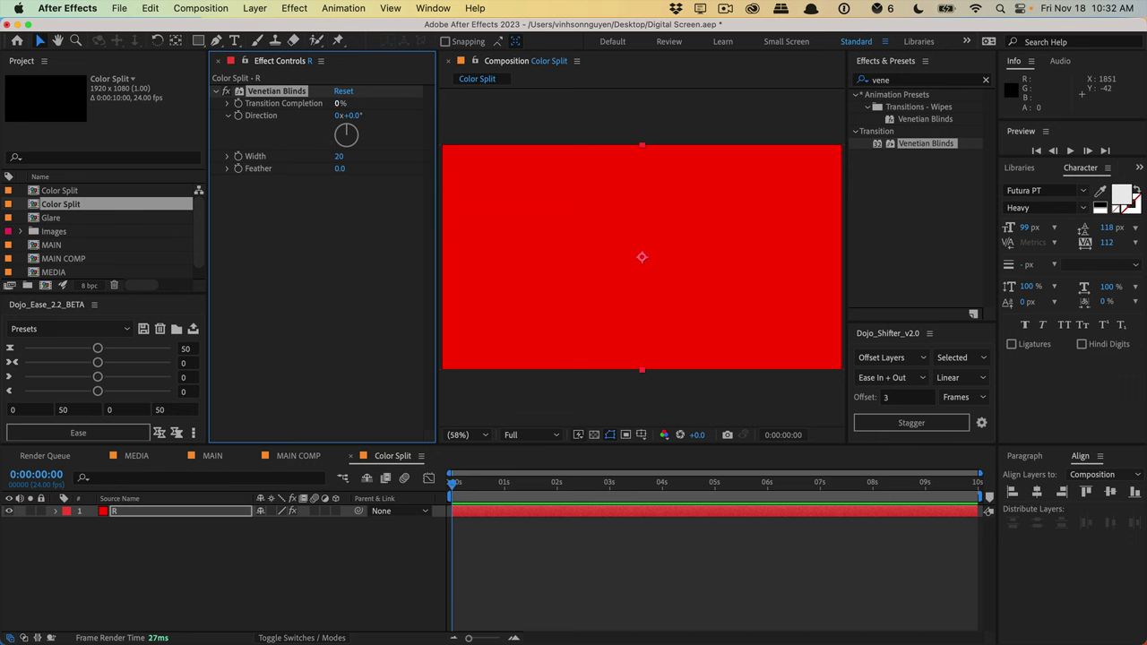
{"action": "left_click", "coordinate": [337, 156]}
{"action": "type", "text": "3"}
{"action": "left_click", "coordinate": [328, 227]}
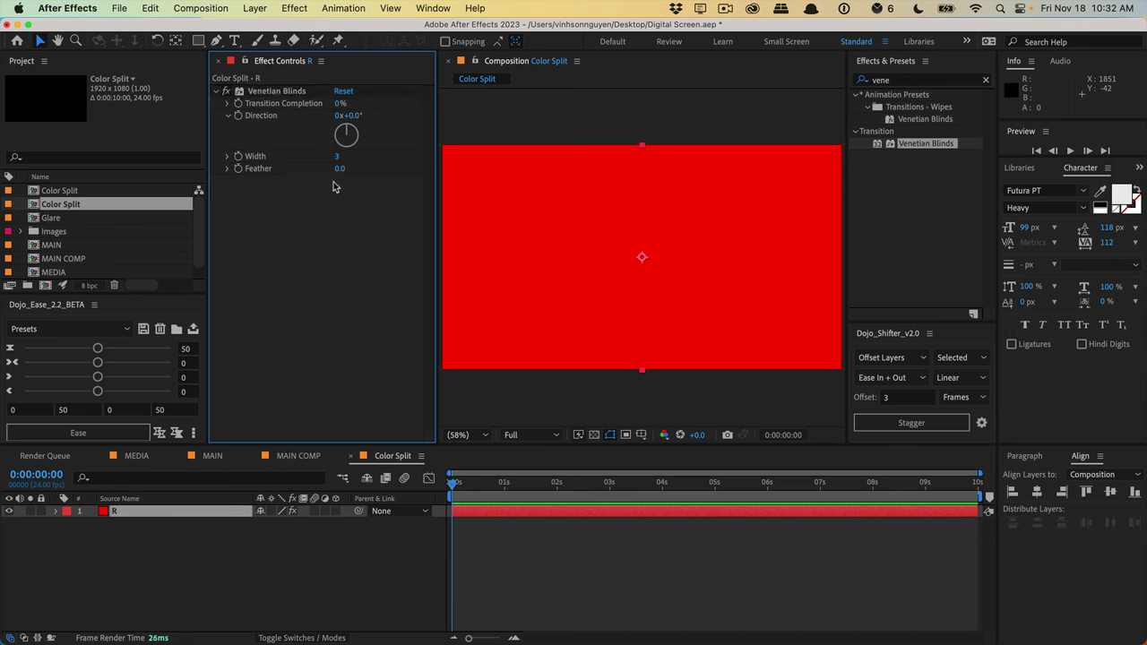
- Set the transition completion of the R layer's Venetian Blinds effect to 80%
{"action": "left_click_drag", "start_coordinate": [337, 106], "coordinate": [372, 107]}
{"action": "left_click", "coordinate": [341, 104]}
{"action": "type", "text": "80"}
{"action": "key", "text": "Return"}
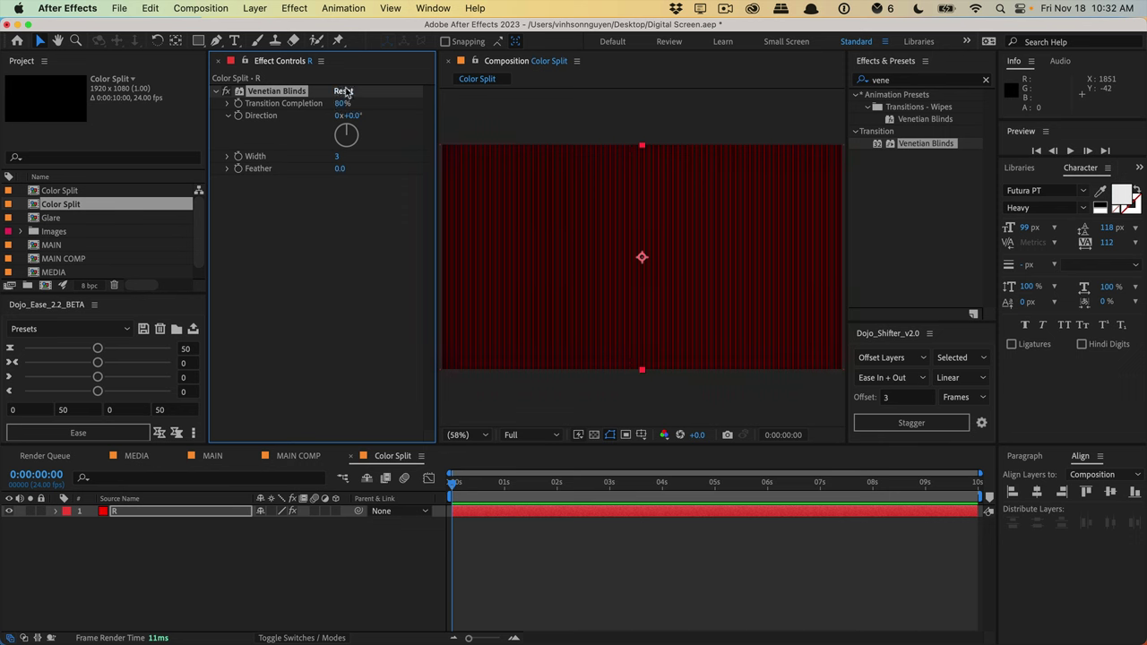
- Set the transition completion of the R layer's Venetian Blinds effect to 90%
{"action": "key", "text": "period"}
{"action": "key", "text": "period"}
{"action": "key", "text": "period"}
{"action": "key", "text": "period"}
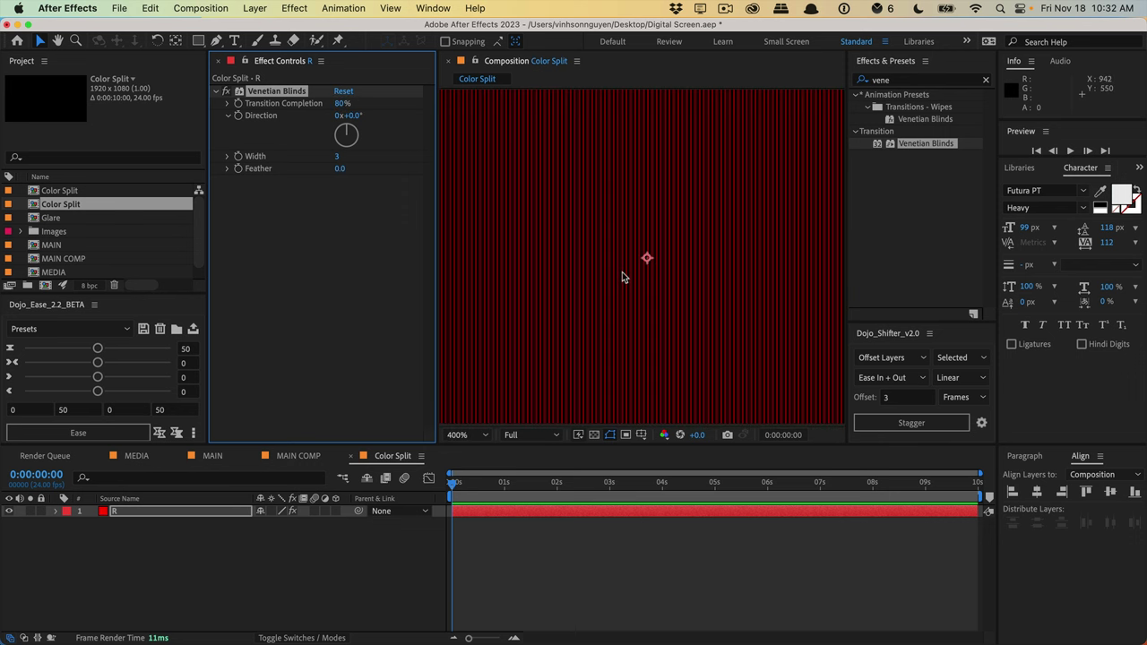
{"action": "left_click", "coordinate": [344, 105]}
{"action": "type", "text": "90"}
{"action": "key", "text": "Return"}
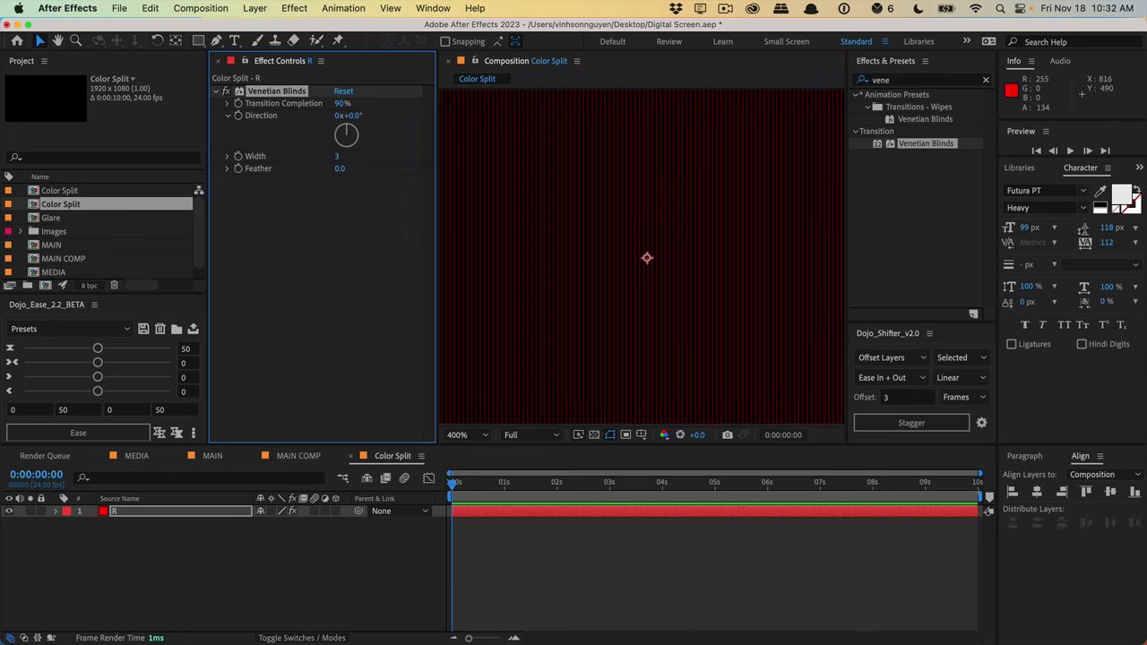
- Duplicate the R solid layer together with its Venetian Blinds effect
{"action": "left_click", "coordinate": [160, 545]}
{"action": "left_click", "coordinate": [180, 514]}
{"action": "key", "text": "ctrl+d"}
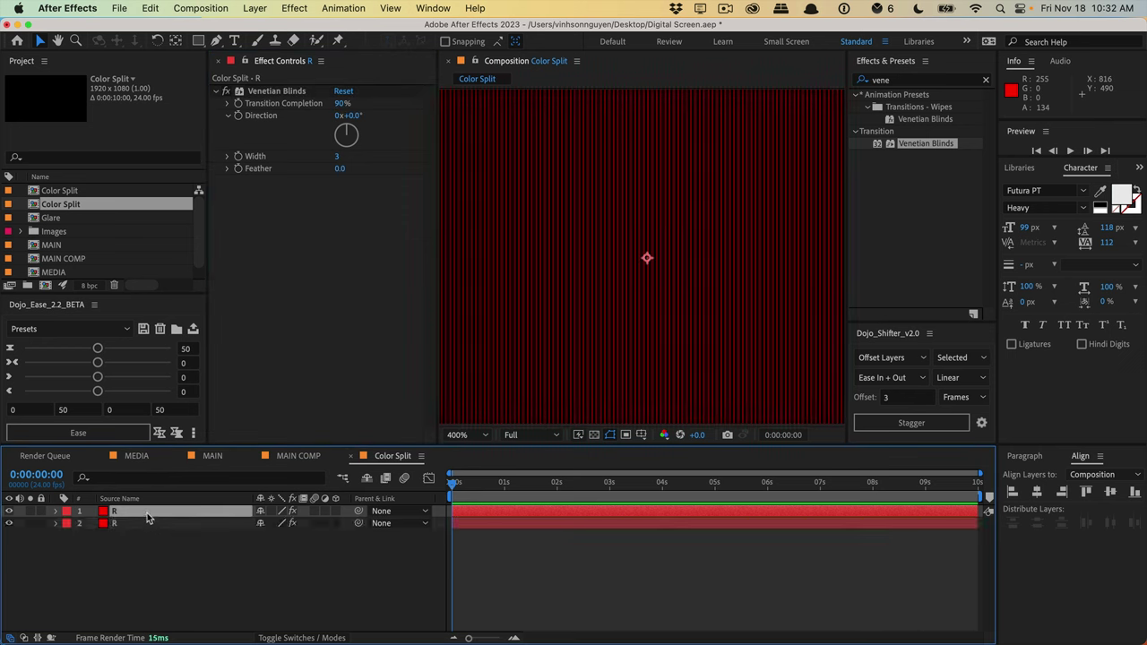
- Turn the upper R copy into a new solid named G with pure green 00FF00
{"action": "left_click", "coordinate": [260, 8]}
{"action": "left_click", "coordinate": [268, 43]}
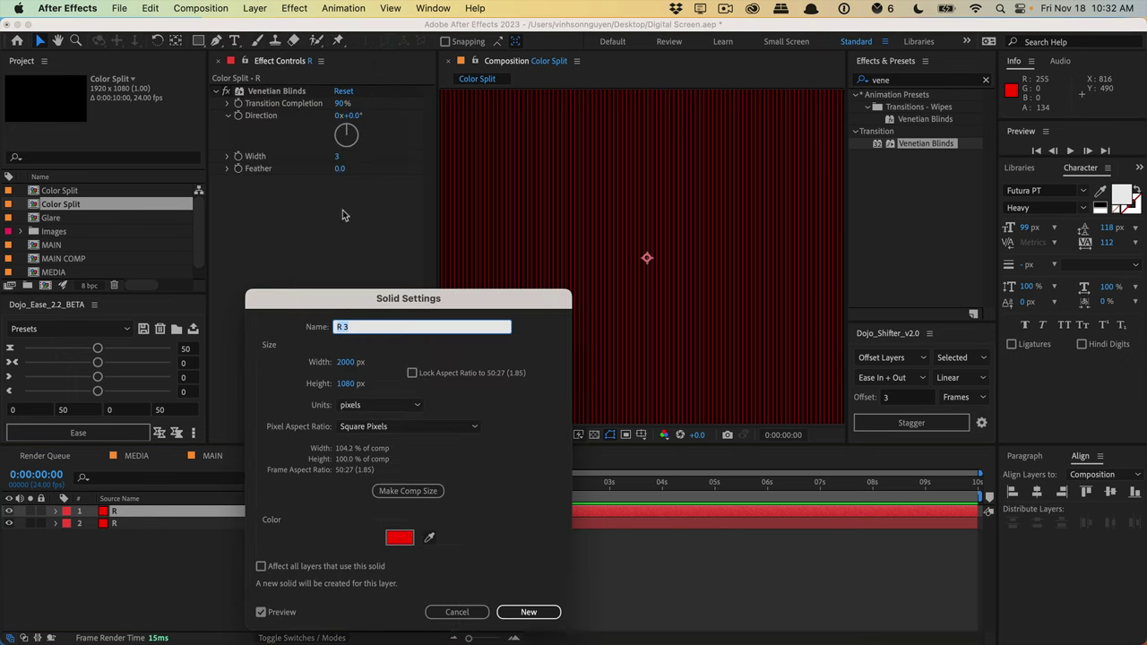
{"action": "left_click_drag", "start_coordinate": [348, 309], "coordinate": [342, 154]}
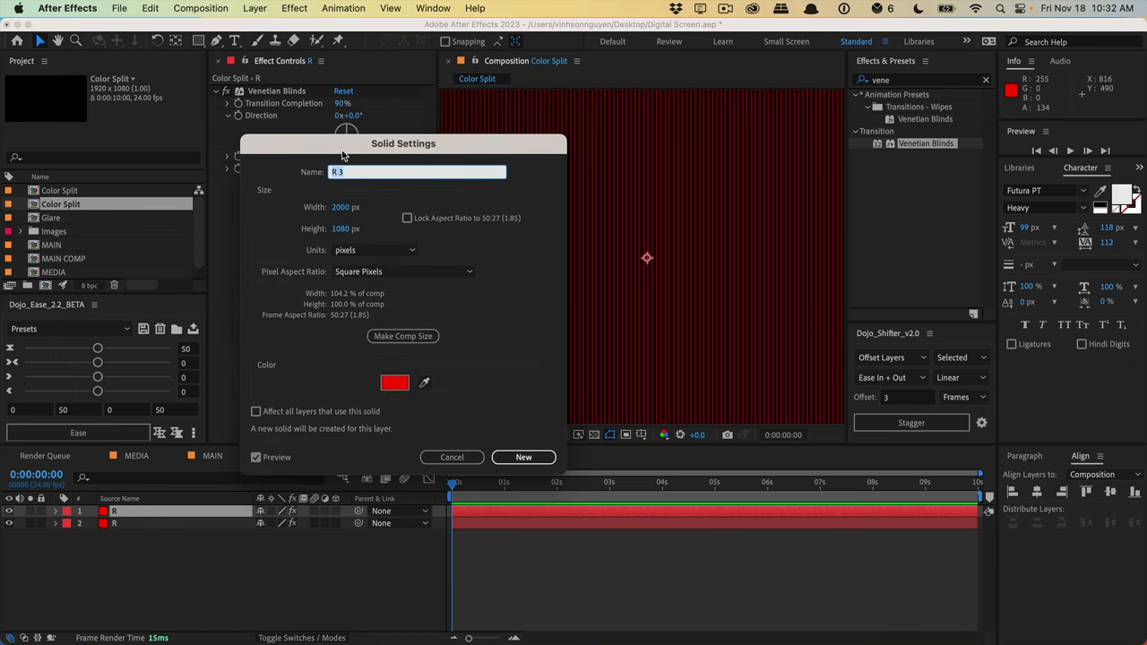
{"action": "type", "text": "G"}
{"action": "left_click", "coordinate": [395, 383]}
{"action": "left_click", "coordinate": [477, 392]}
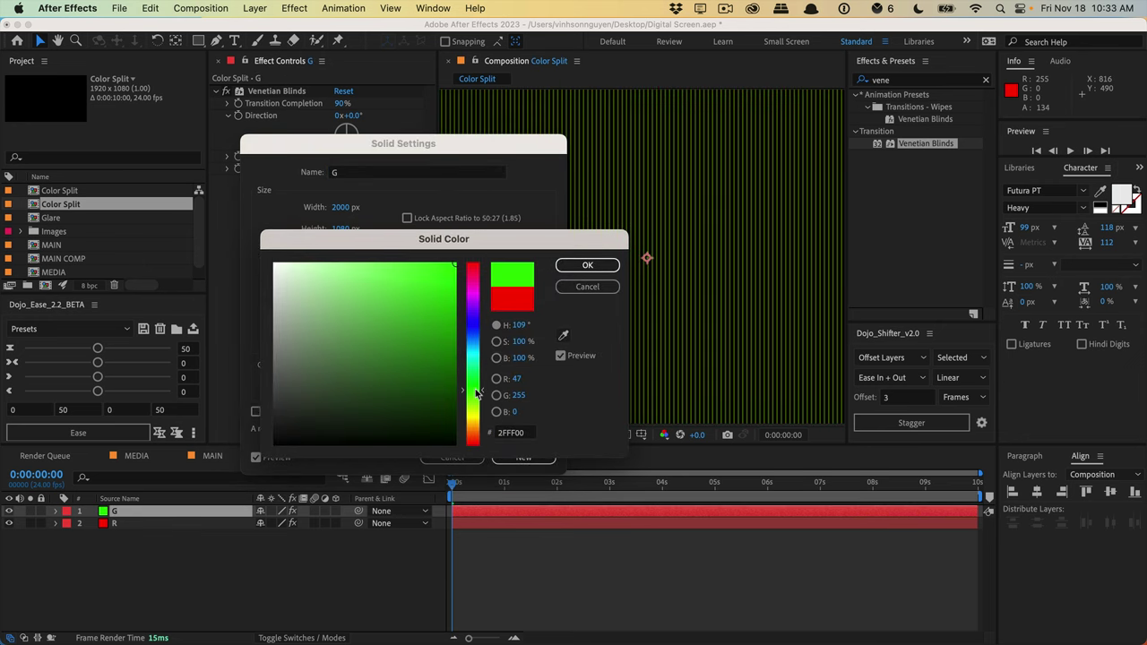
{"action": "left_click", "coordinate": [516, 379]}
{"action": "type", "text": "0"}
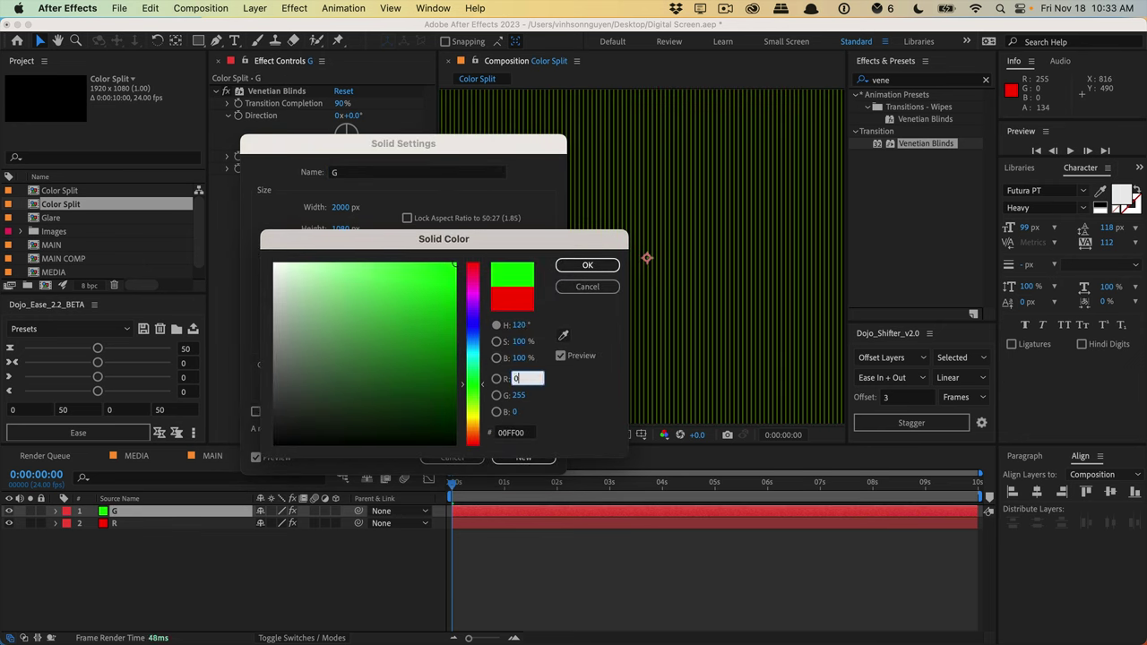
{"action": "left_click", "coordinate": [556, 398]}
{"action": "left_click", "coordinate": [587, 265]}
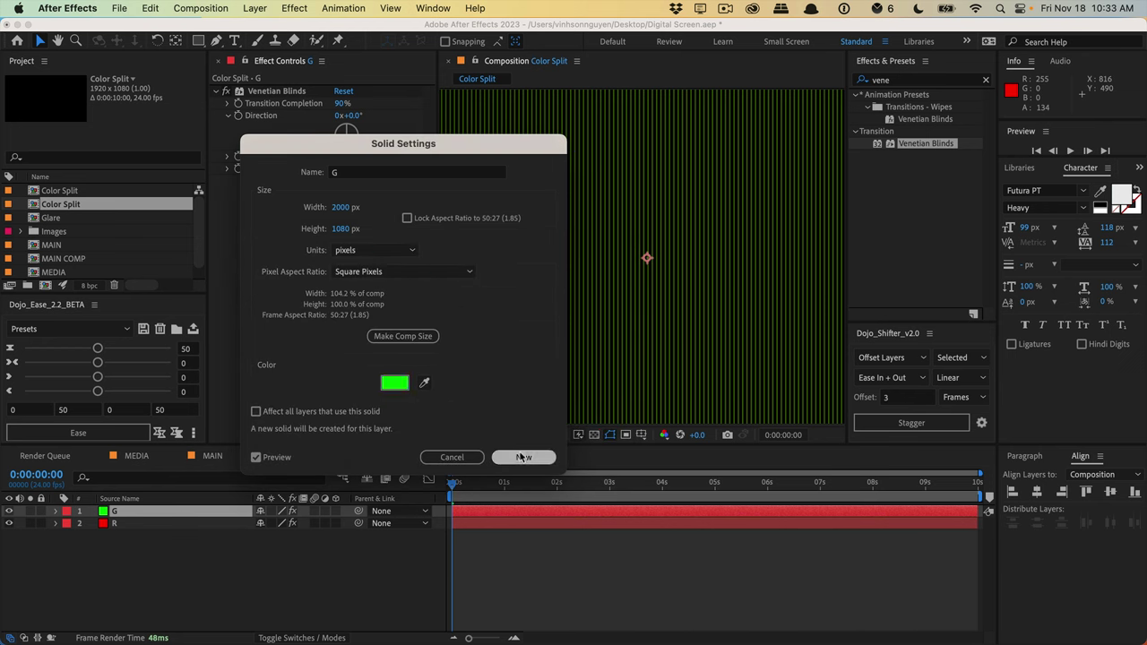
{"action": "left_click", "coordinate": [523, 458]}
- Set the G layer's X Position to 962 to offset its green lines from the red ones
{"action": "left_click", "coordinate": [125, 527]}
{"action": "left_click", "coordinate": [126, 515]}
{"action": "left_click", "coordinate": [127, 527]}
{"action": "left_click", "coordinate": [128, 514]}
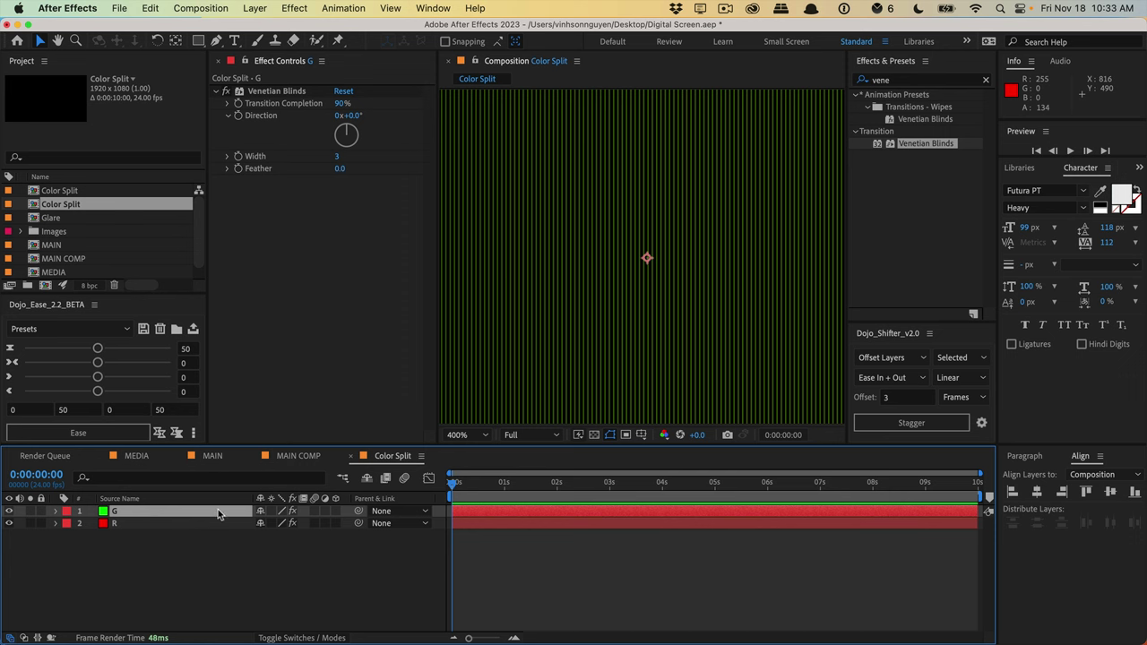
{"action": "key", "text": "p"}
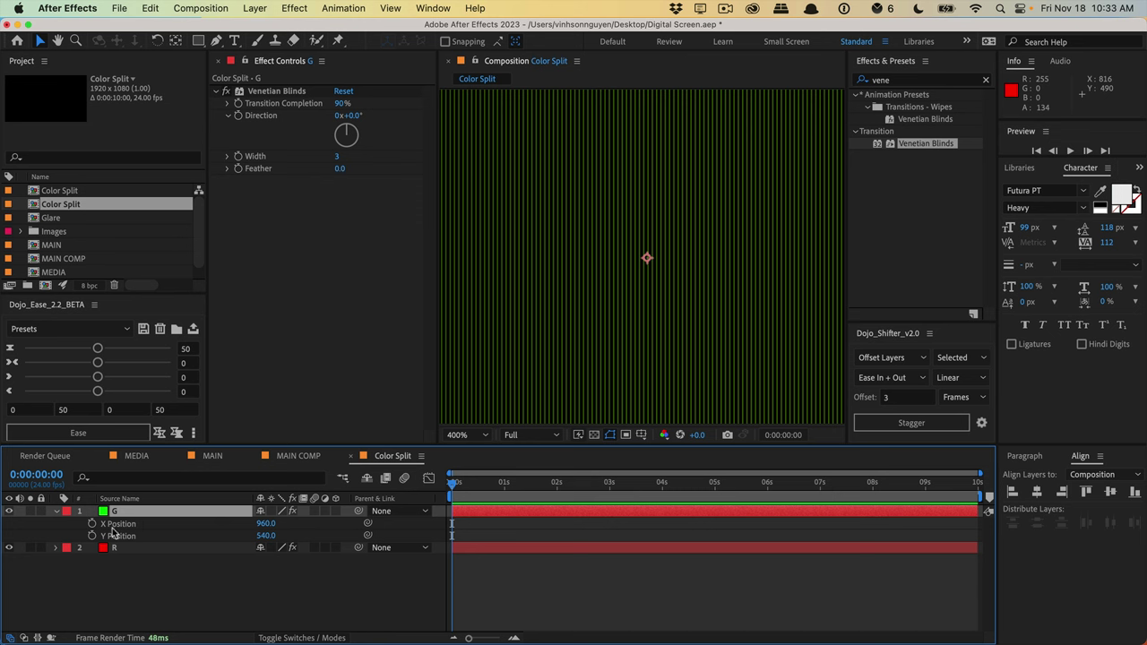
{"action": "left_click", "coordinate": [267, 524]}
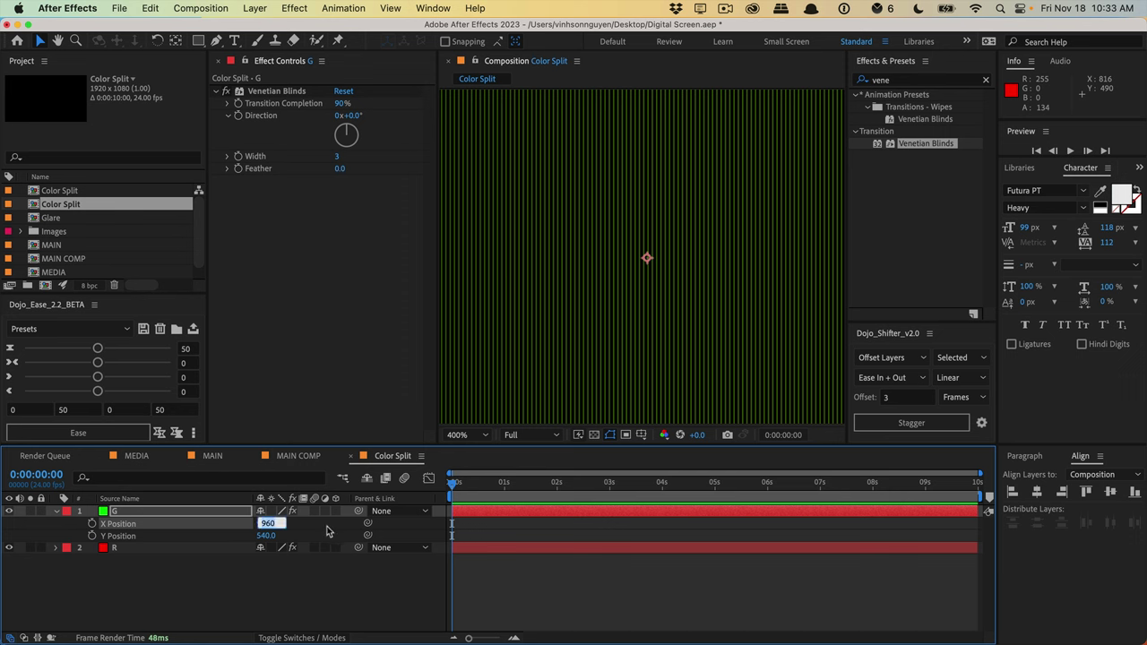
{"action": "key", "text": "Up"}
{"action": "key", "text": "Up"}
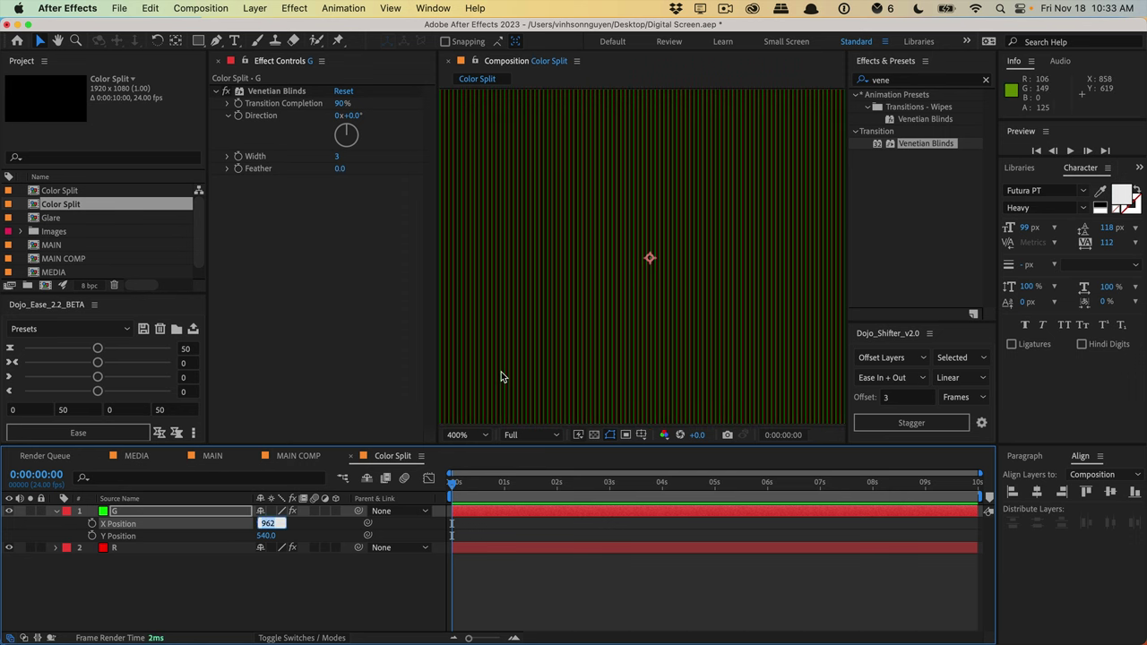
{"action": "left_click", "coordinate": [226, 613]}
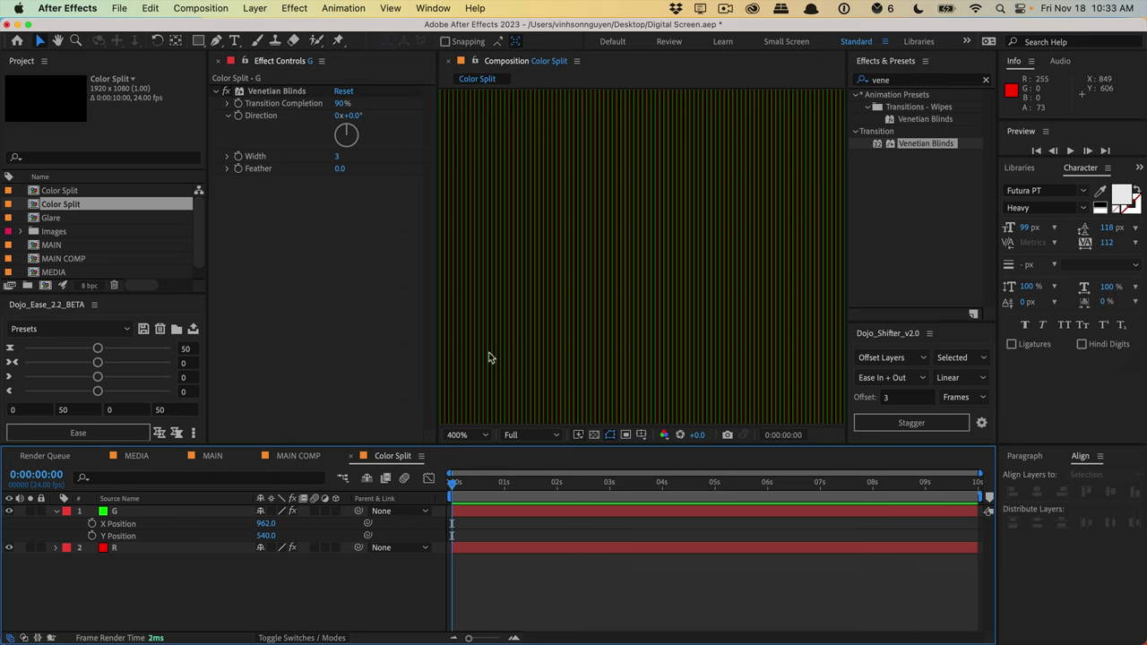
- Duplicate the G layer and rename the copy B
{"action": "left_click", "coordinate": [161, 510]}
{"action": "key", "text": "super+d"}
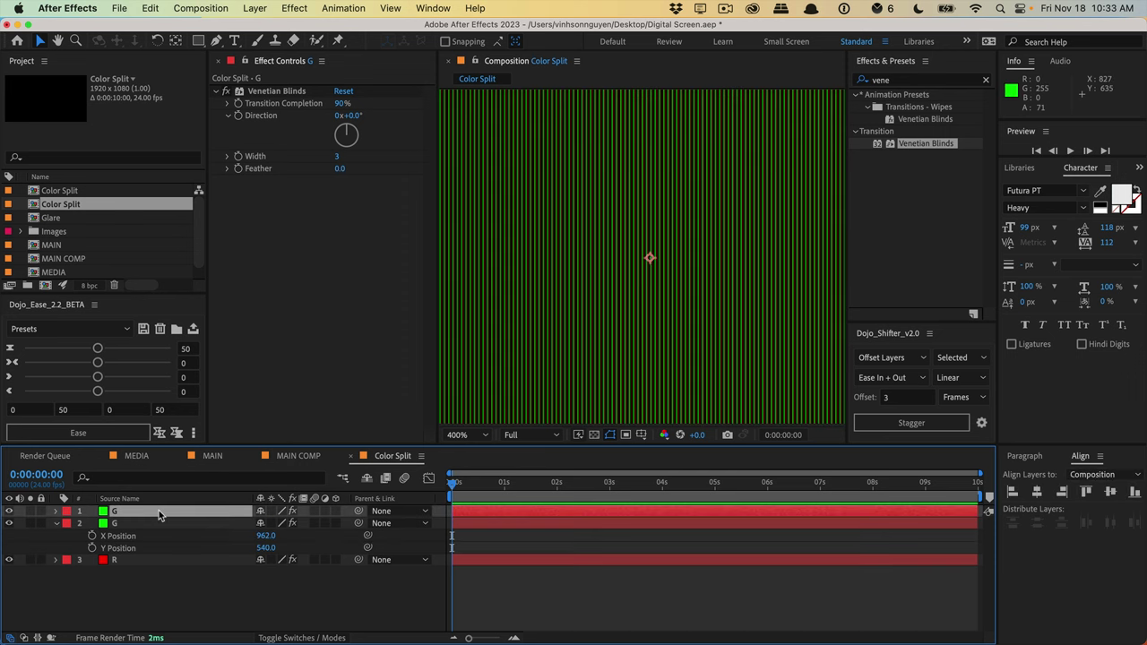
{"action": "key", "text": "Return"}
{"action": "type", "text": "B"}
{"action": "key", "text": "Return"}
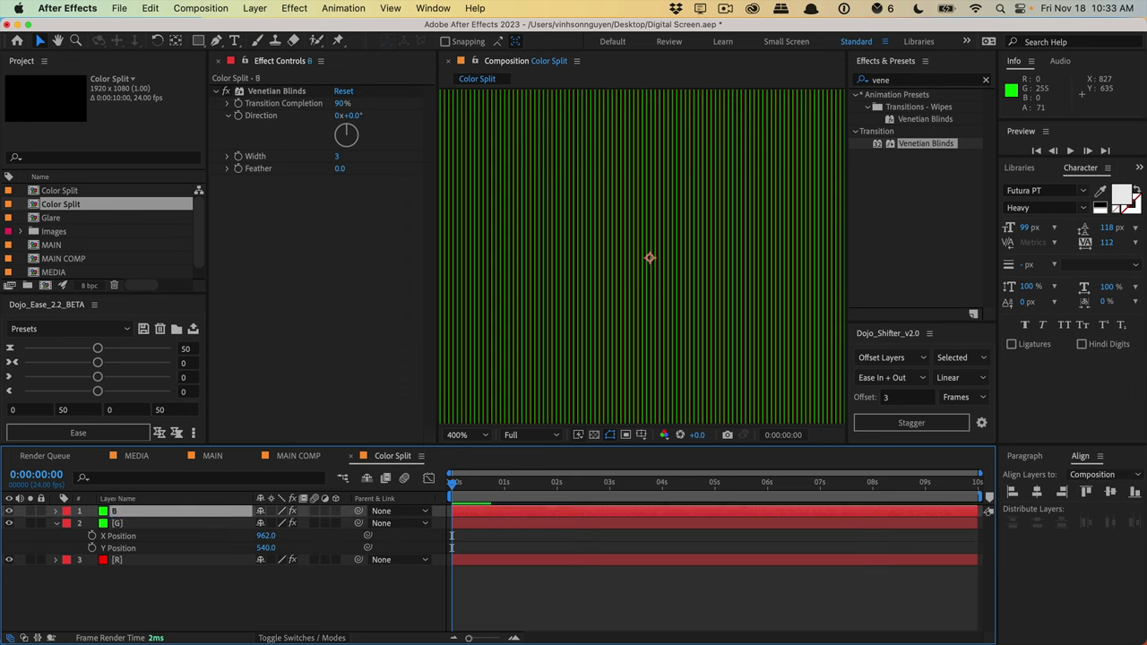
- Turn the B layer into a new solid named B in light blue, RGB 0, 168, 255
{"action": "left_click", "coordinate": [254, 8]}
{"action": "left_click", "coordinate": [278, 43]}
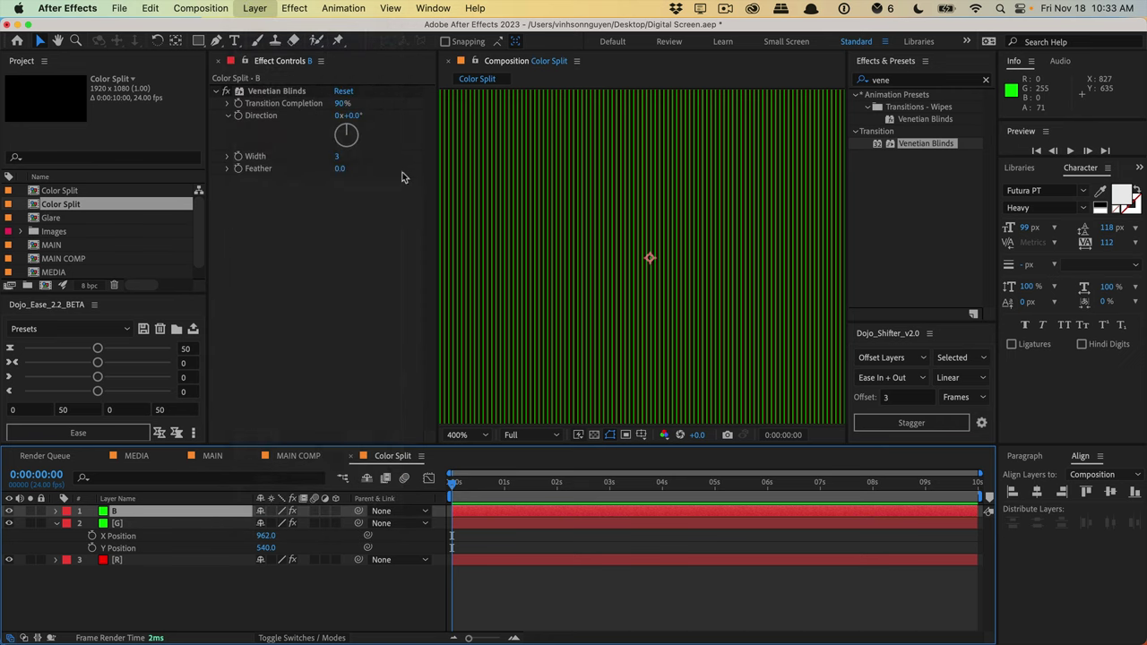
{"action": "type", "text": "B"}
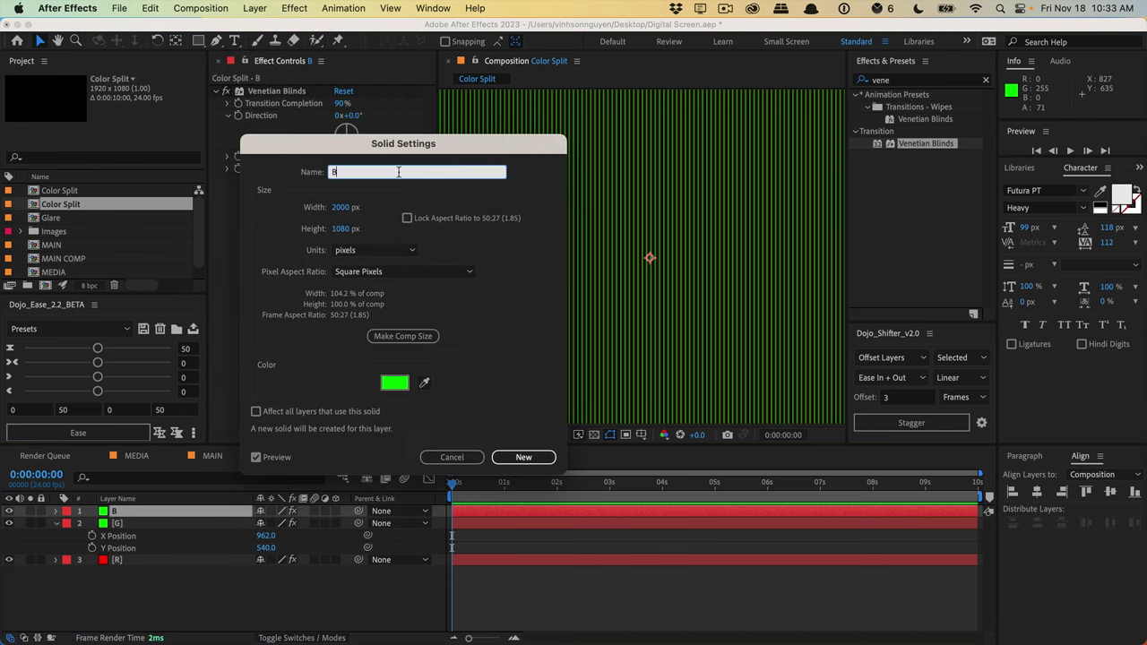
{"action": "left_click", "coordinate": [395, 383]}
{"action": "left_click", "coordinate": [520, 395]}
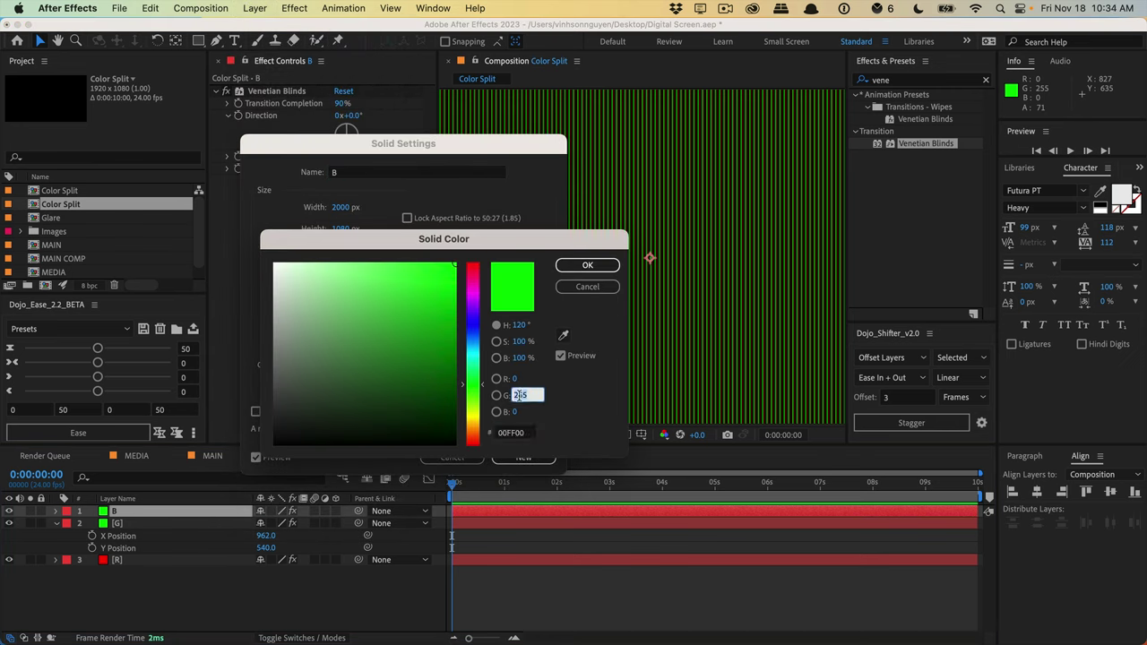
{"action": "type", "text": "0"}
{"action": "key", "text": "Tab"}
{"action": "type", "text": "255"}
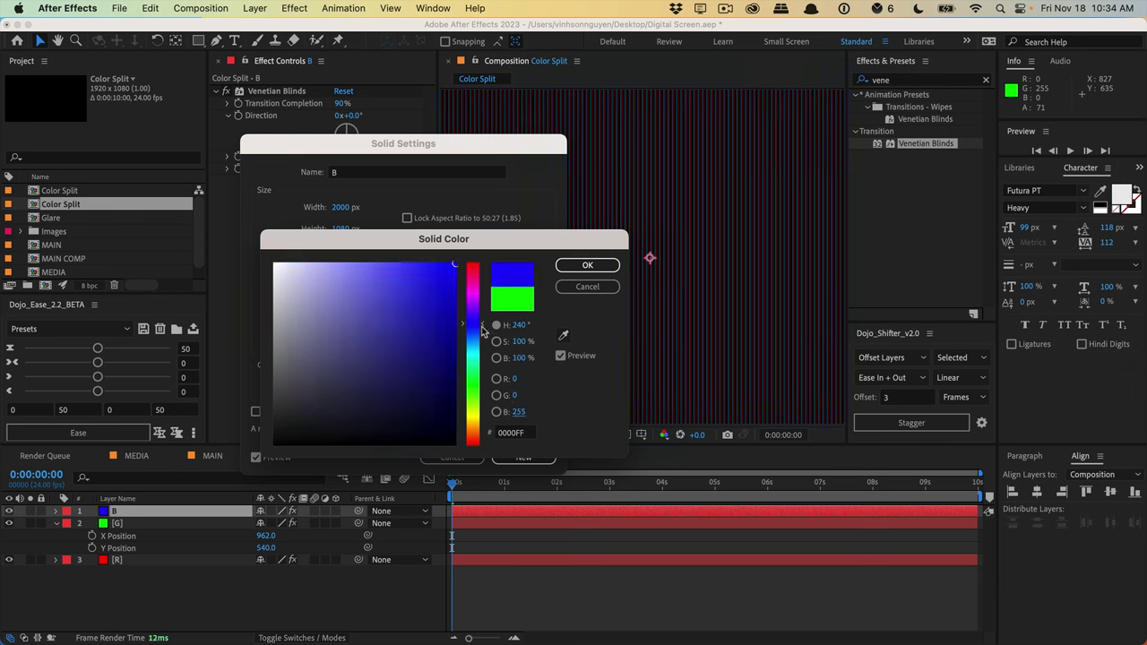
{"action": "left_click_drag", "start_coordinate": [481, 325], "coordinate": [481, 344]}
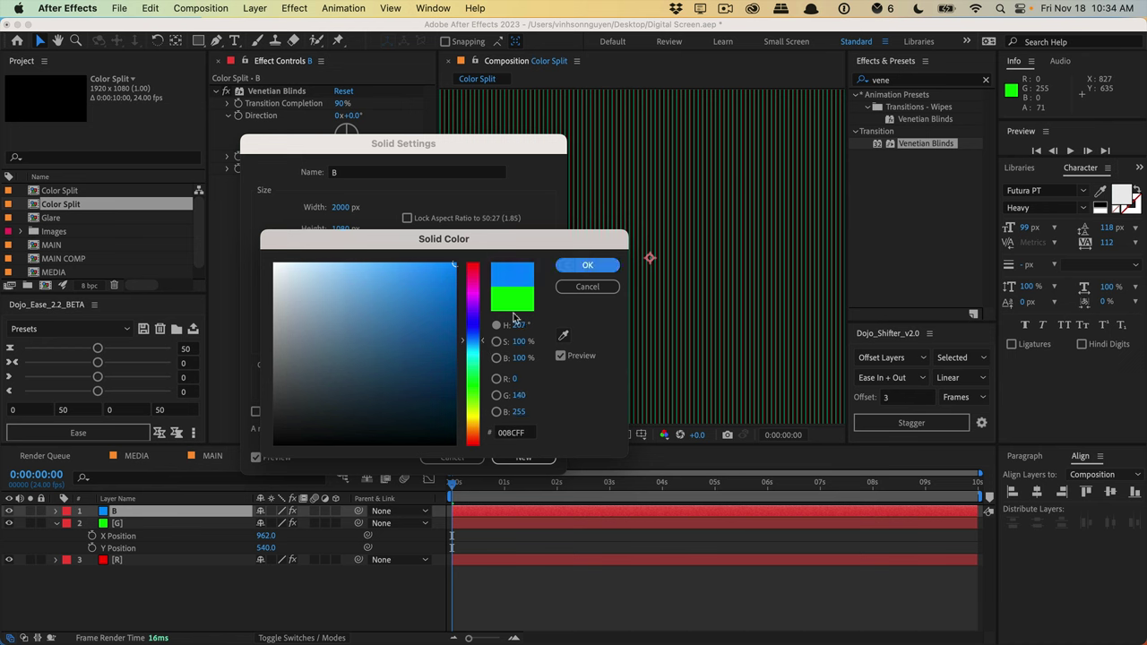
{"action": "left_click", "coordinate": [592, 265]}
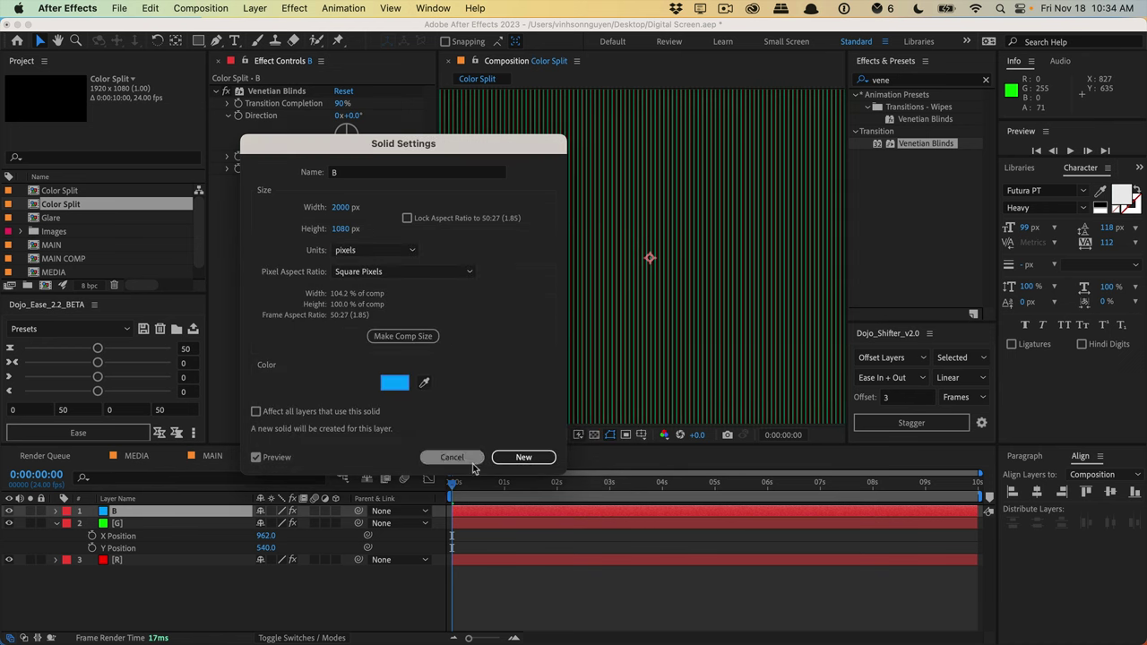
{"action": "left_click", "coordinate": [452, 458]}
- Set the B layer's X Position to 964 to offset its blue lines from the green ones
{"action": "key", "text": "p"}
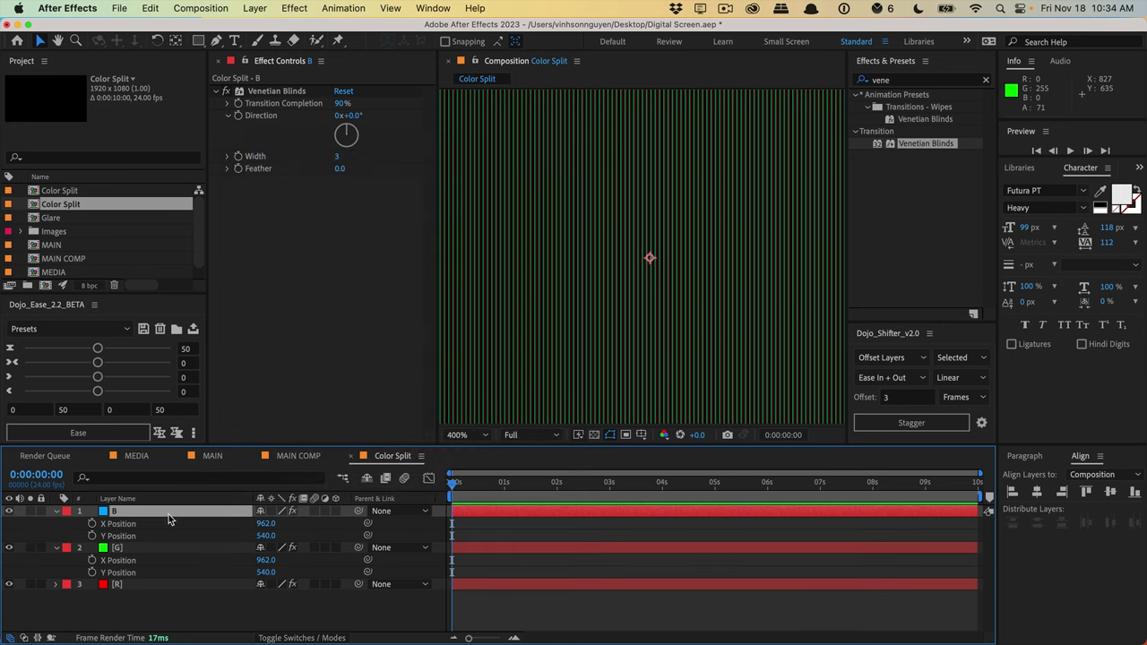
{"action": "left_click", "coordinate": [261, 523]}
{"action": "type", "text": "964"}
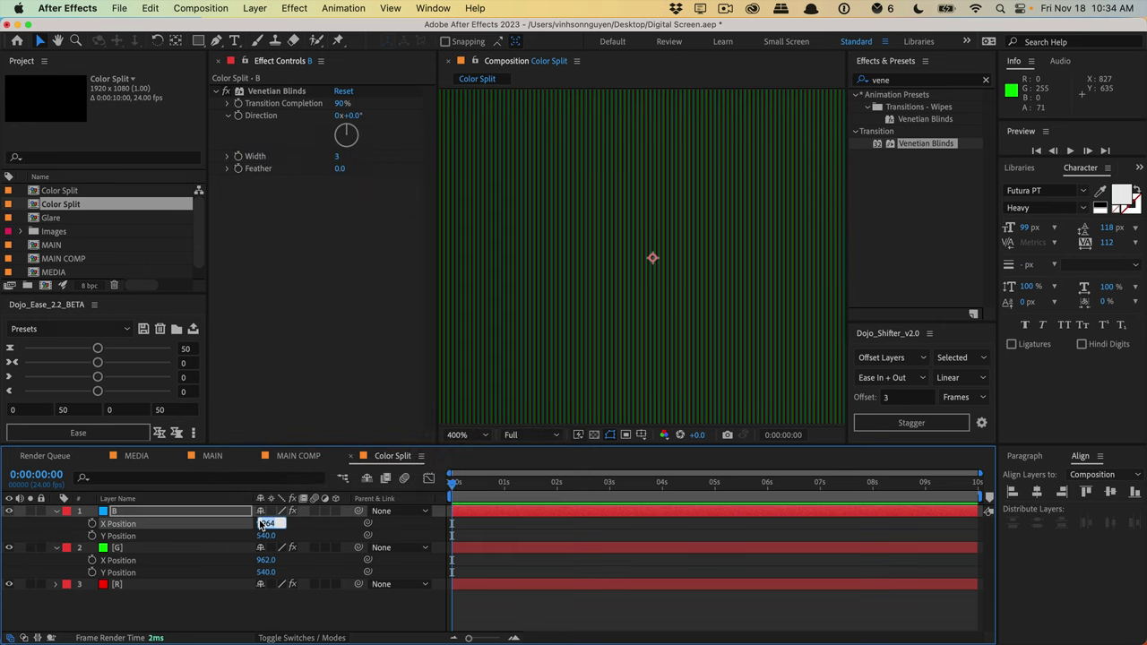
{"action": "scroll", "coordinate": [641, 256], "scroll_direction": "up", "scroll_amount": 2}
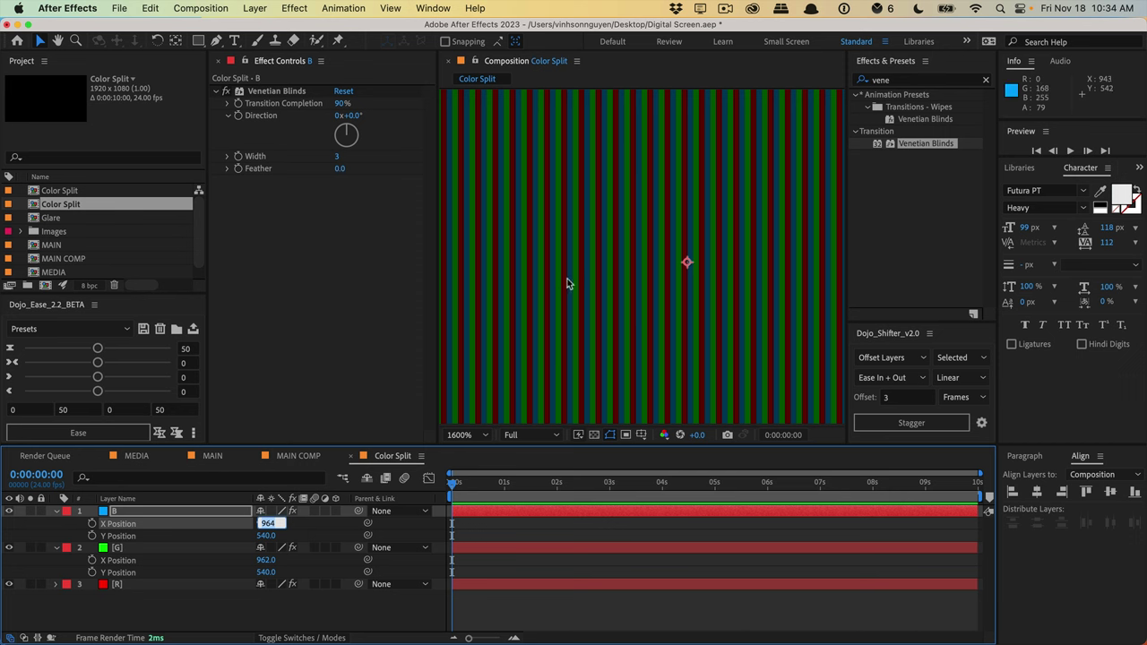
- Examine the combined red, green and blue stripe pattern at several magnifications, leaving the B layer's X Position as it is
{"action": "key", "text": "comma"}
{"action": "key", "text": "comma"}
{"action": "key", "text": "comma"}
{"action": "key", "text": "comma"}
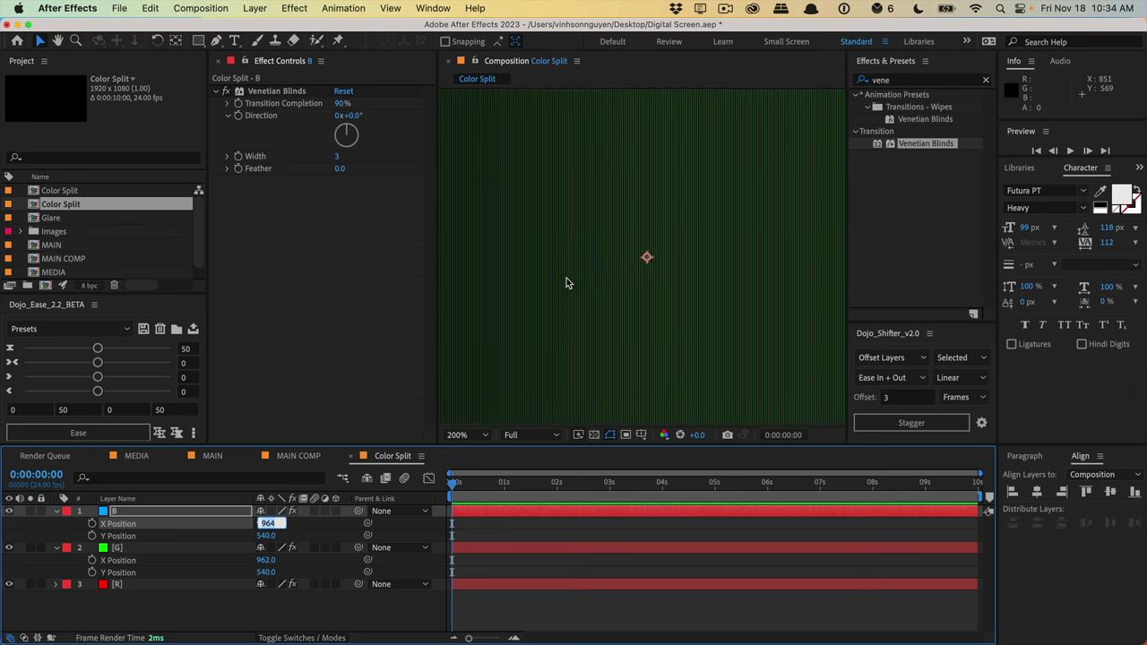
{"action": "key", "text": "comma"}
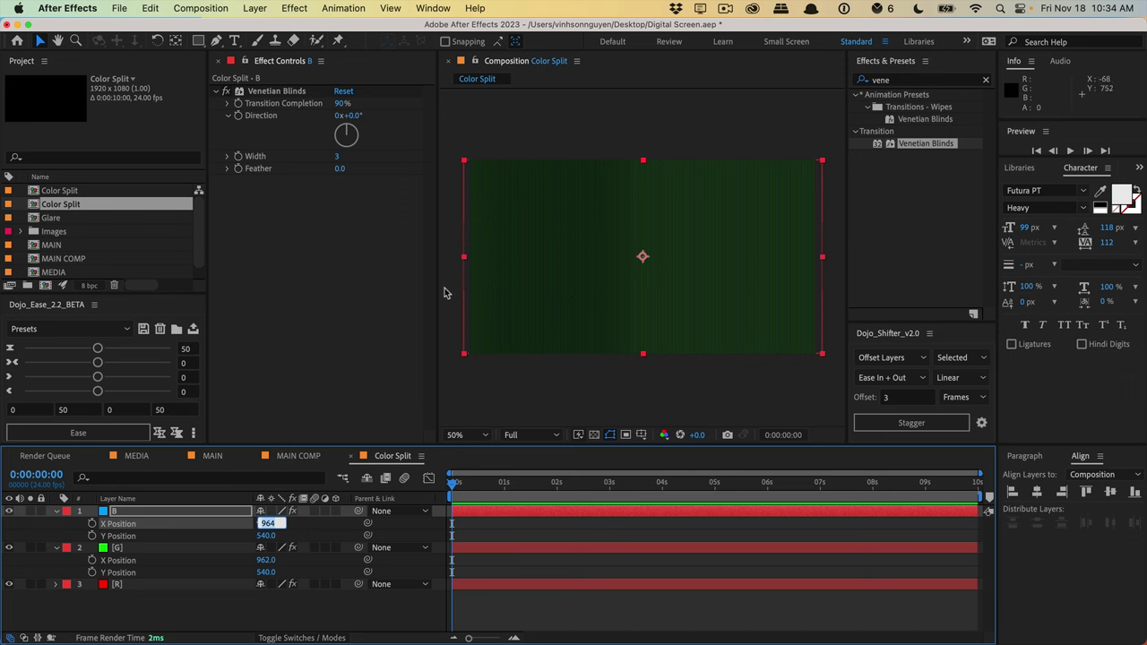
{"action": "left_click_drag", "start_coordinate": [334, 156], "coordinate": [367, 186]}
{"action": "key", "text": "period"}
{"action": "key", "text": "period"}
{"action": "type", "text": "h"}
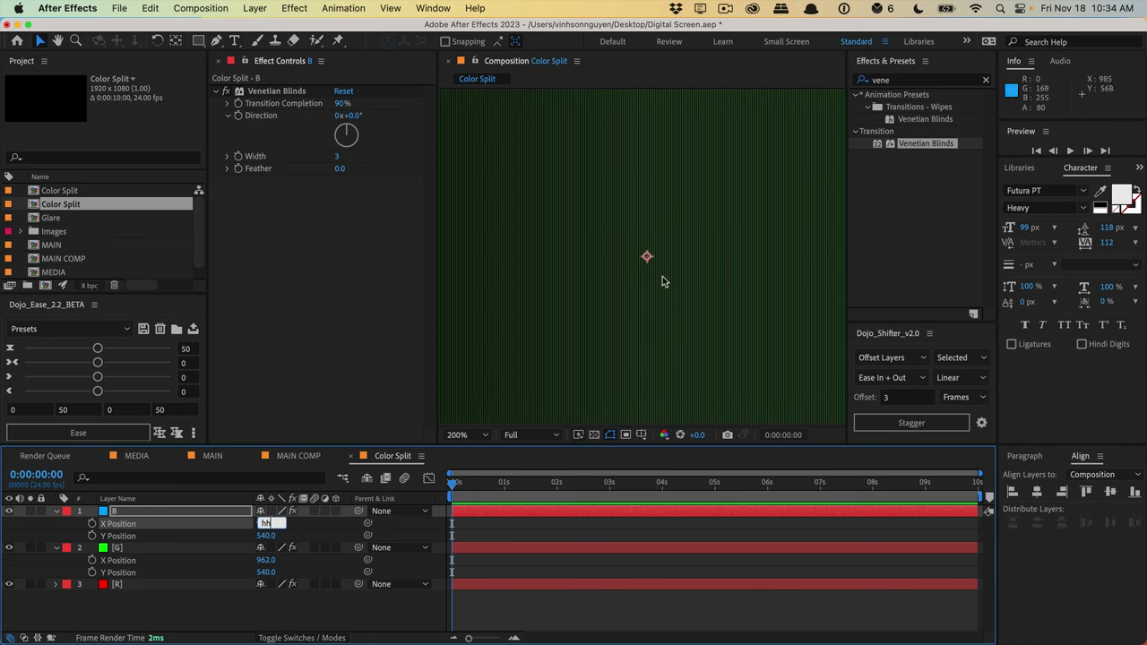
{"action": "type", "text": "h"}
{"action": "key", "text": "comma"}
{"action": "key", "text": "comma"}
{"action": "key", "text": "comma"}
{"action": "key", "text": "comma"}
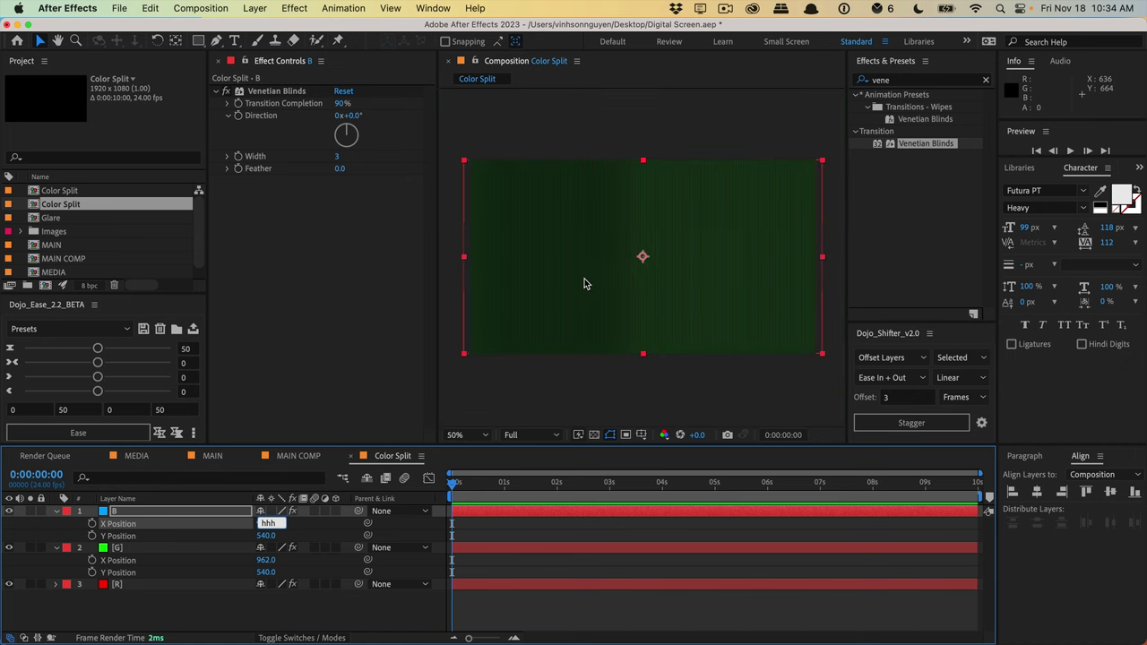
{"action": "key", "text": "Escape"}
- Deselect the B layer and collapse the expanded position properties of the stripe layers
{"action": "left_click", "coordinate": [207, 600]}
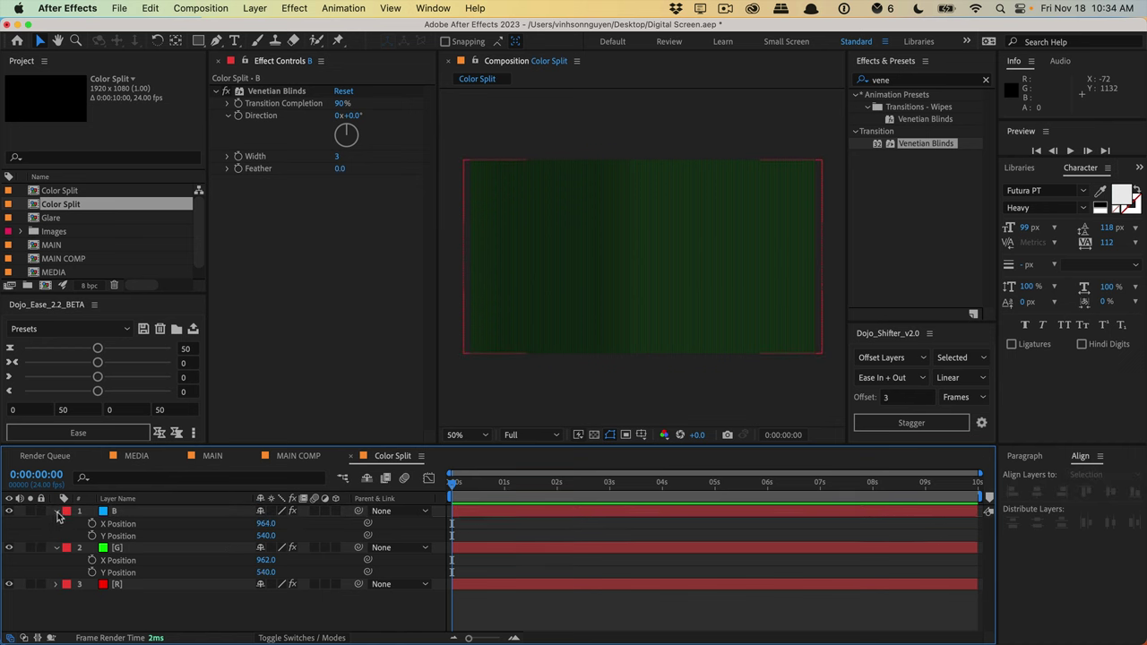
{"action": "left_click", "coordinate": [57, 512]}
{"action": "left_click", "coordinate": [55, 524]}
{"action": "left_click", "coordinate": [55, 535]}
{"action": "left_click", "coordinate": [56, 535]}
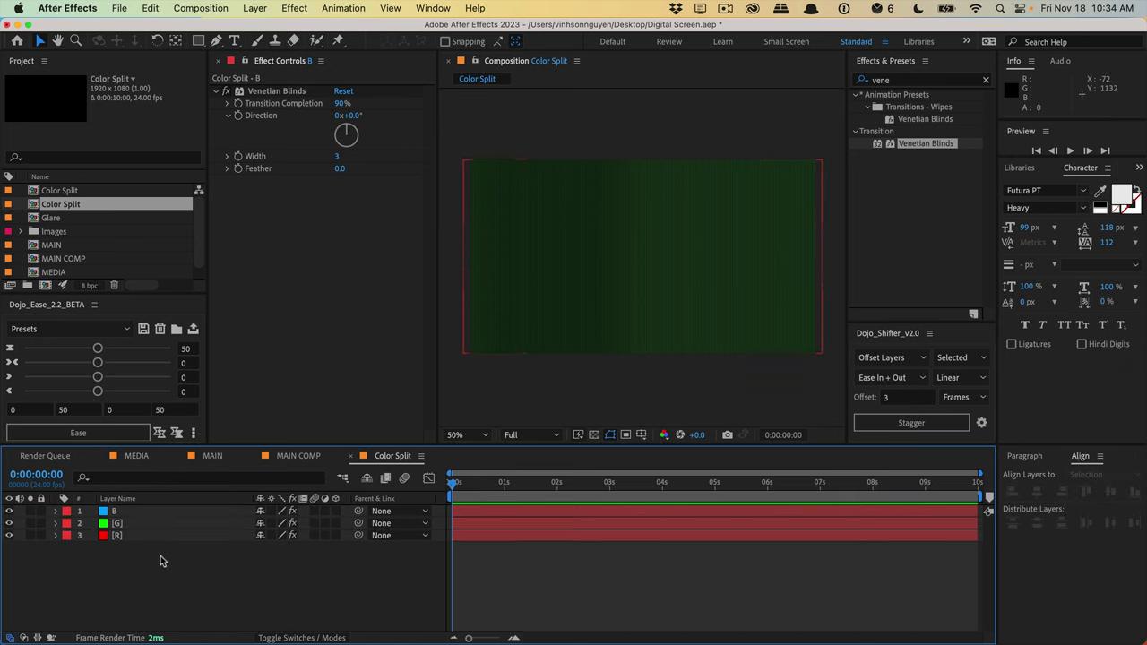
- Add an adjustment layer above the stripe layers and name it Grid
{"action": "left_click", "coordinate": [256, 8]}
{"action": "mouse_move", "coordinate": [269, 43]}
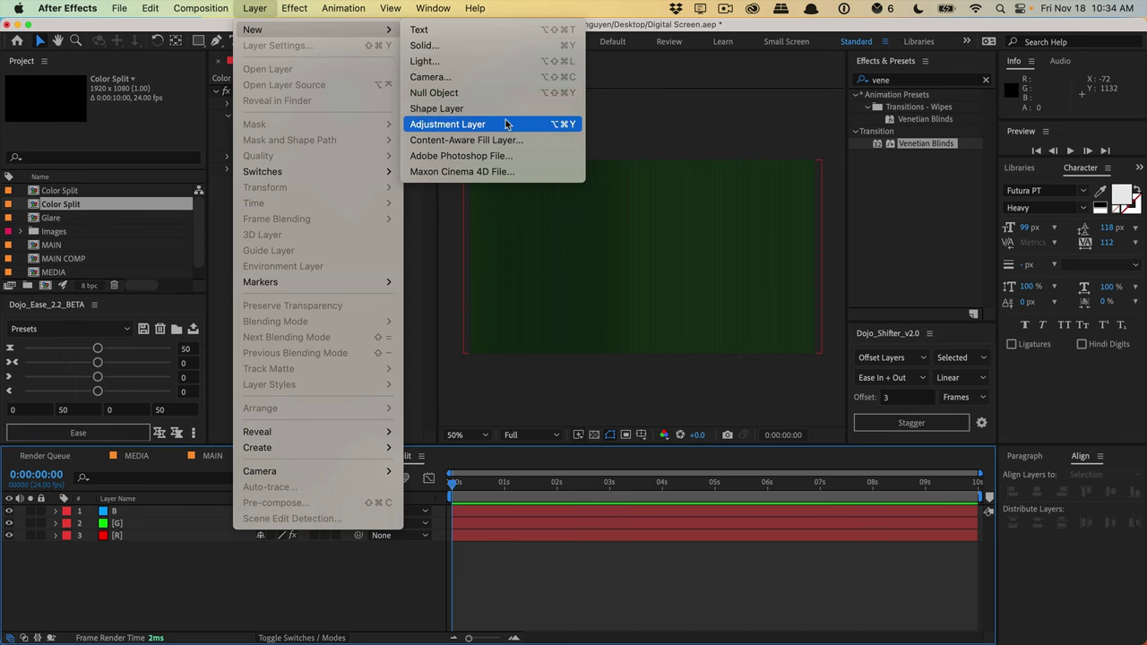
{"action": "left_click", "coordinate": [453, 124]}
{"action": "key", "text": "Return"}
{"action": "type", "text": "Grid"}
{"action": "key", "text": "Return"}
- Apply the Grid effect to the Grid adjustment layer and set its Border to 1
{"action": "key", "text": "super+5"}
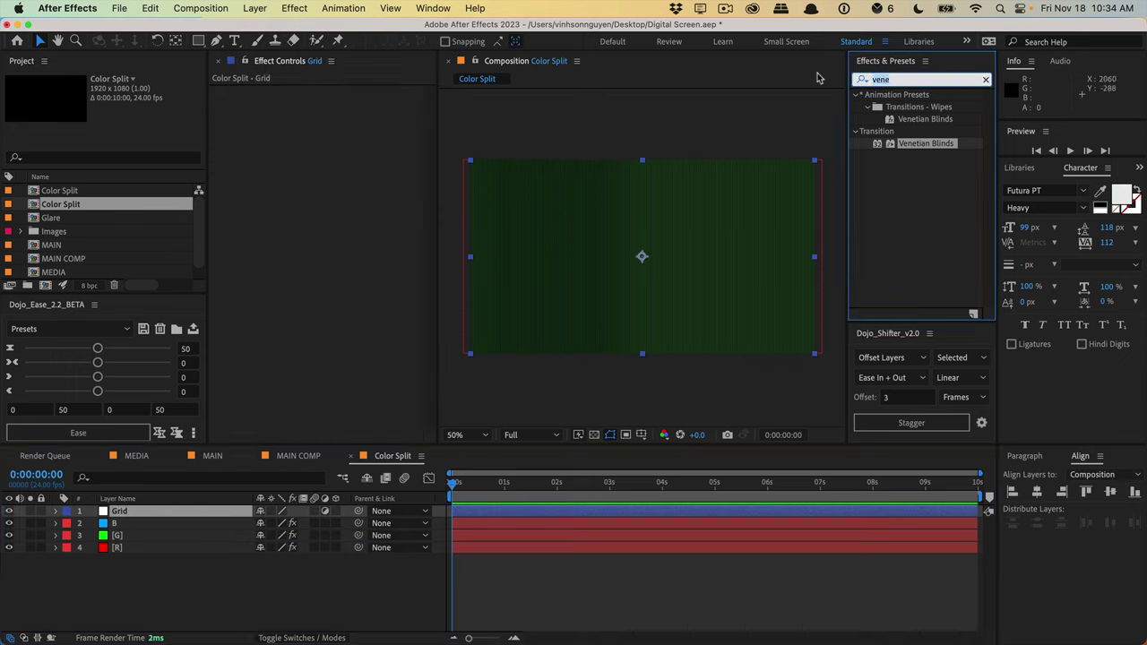
{"action": "type", "text": "grid"}
{"action": "left_click_drag", "start_coordinate": [893, 204], "coordinate": [259, 158]}
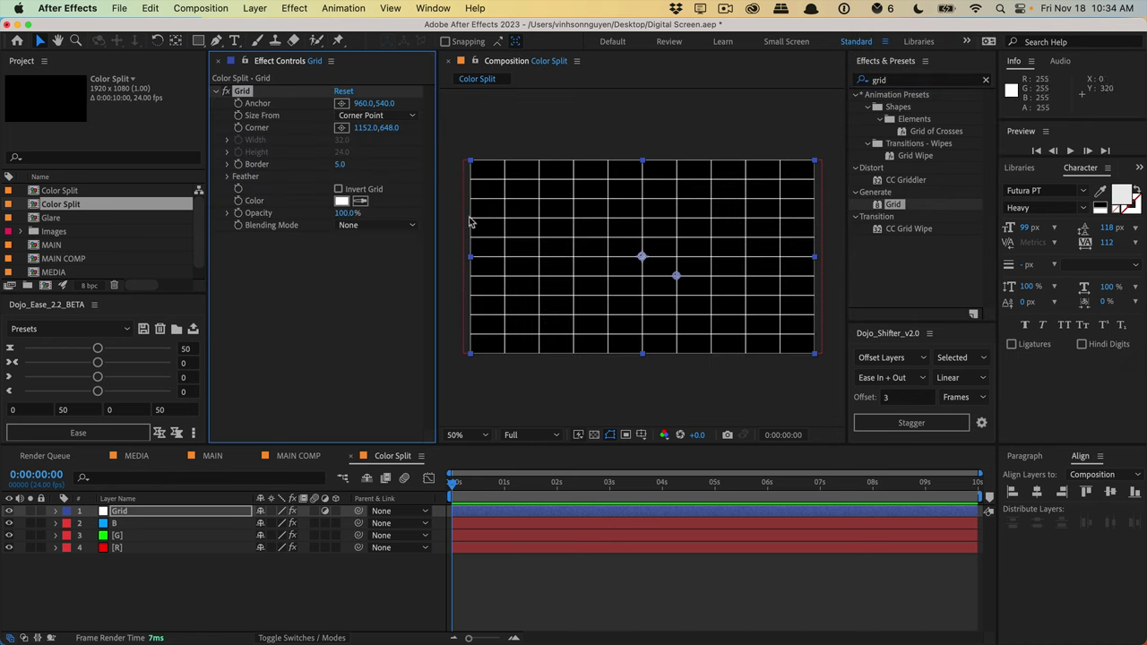
{"action": "left_click", "coordinate": [341, 164]}
{"action": "type", "text": "1"}
{"action": "key", "text": "Return"}
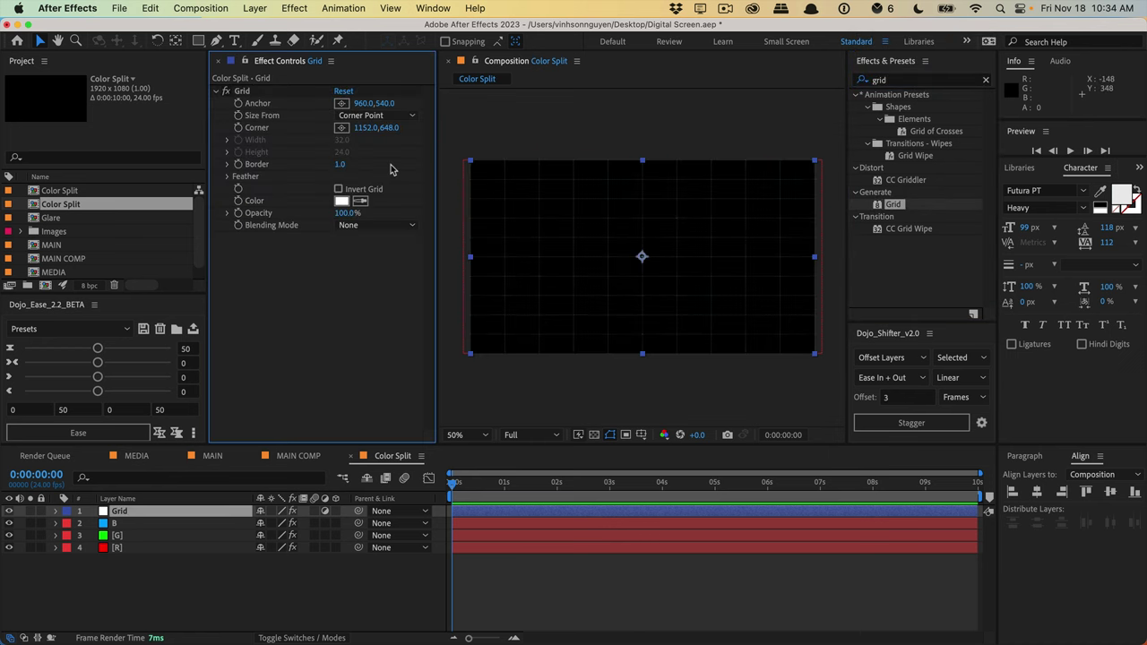
- Set the Grid effect's colour to black (000000) and its blending mode to Normal
{"action": "left_click", "coordinate": [341, 201]}
{"action": "left_click_drag", "start_coordinate": [366, 302], "coordinate": [296, 430]}
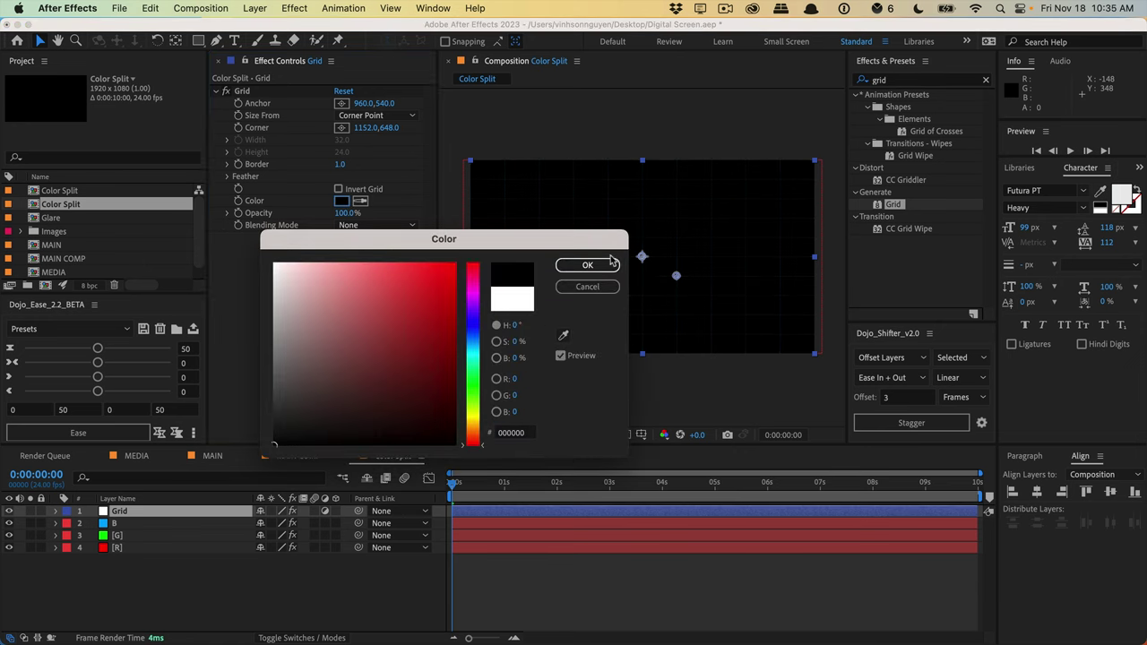
{"action": "left_click", "coordinate": [587, 265]}
{"action": "left_click", "coordinate": [378, 225]}
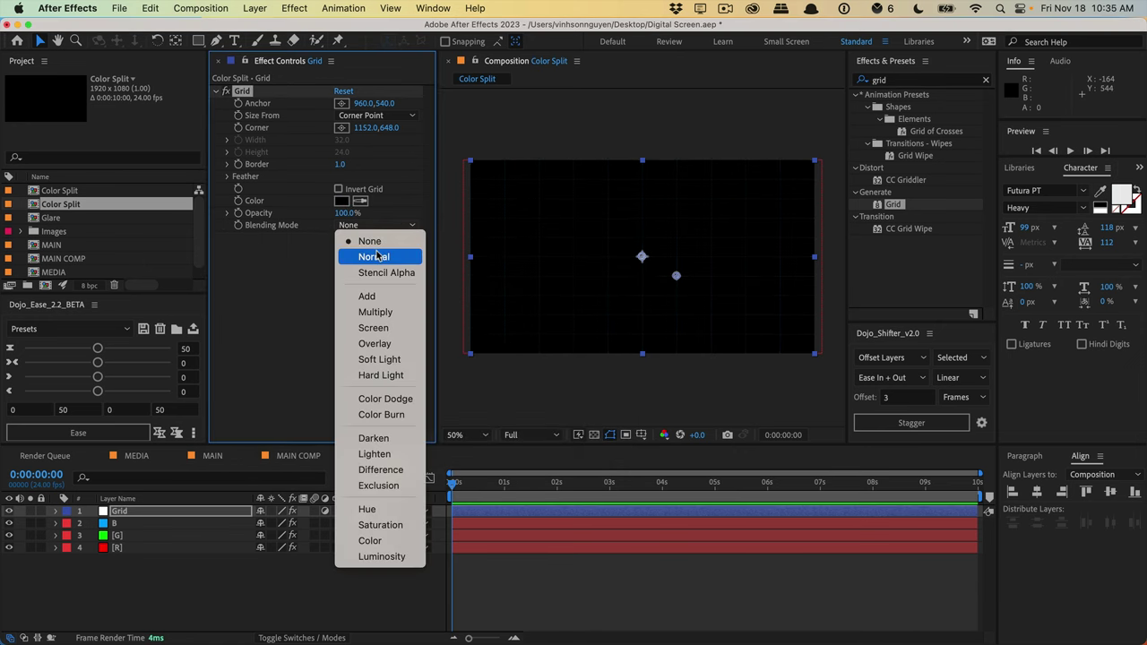
{"action": "left_click", "coordinate": [373, 257]}
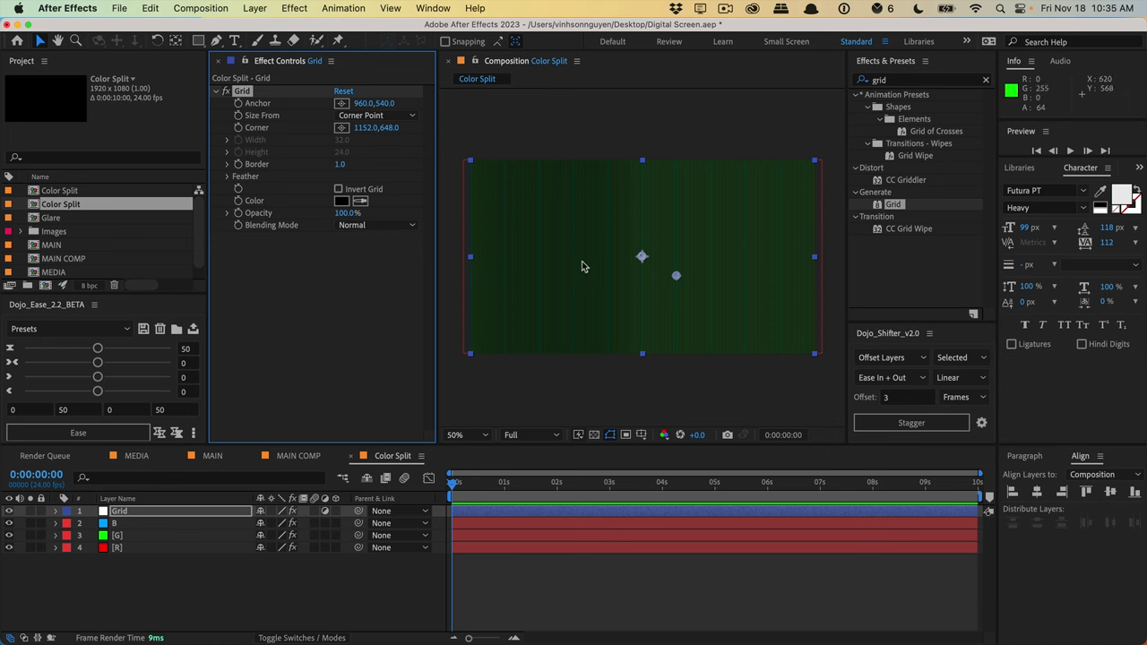
- Set the Grid effect's Anchor Y to 650 and Corner Y to 652 for tightly spaced horizontal lines
{"action": "key", "text": "period"}
{"action": "key", "text": "period"}
{"action": "key", "text": "period"}
{"action": "key", "text": "period"}
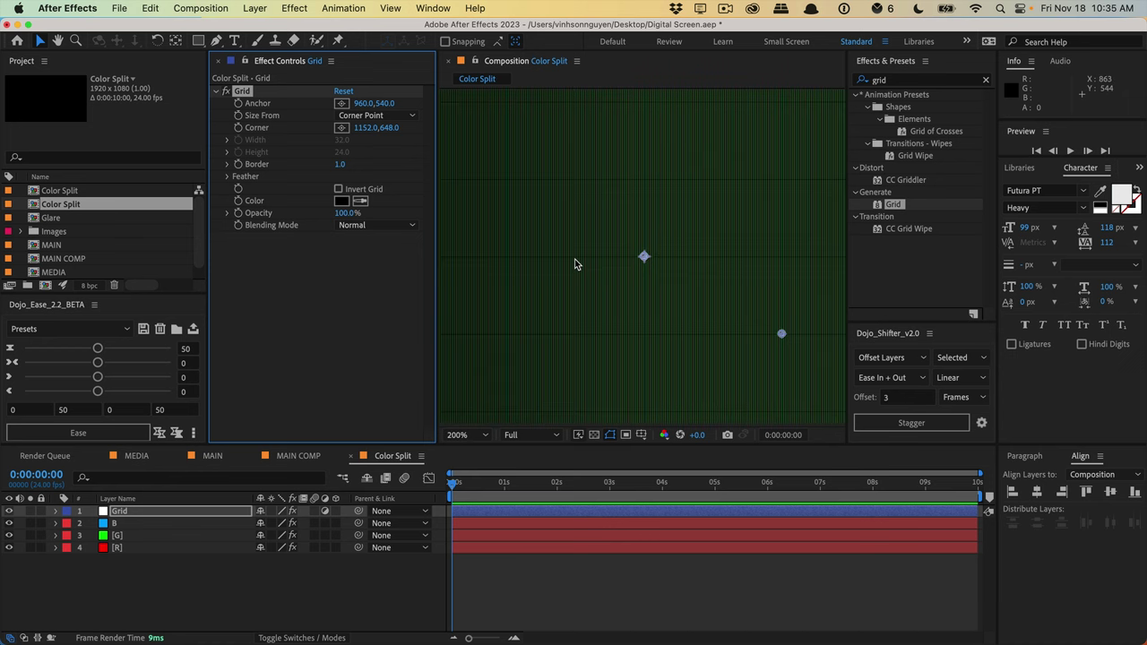
{"action": "key", "text": "comma"}
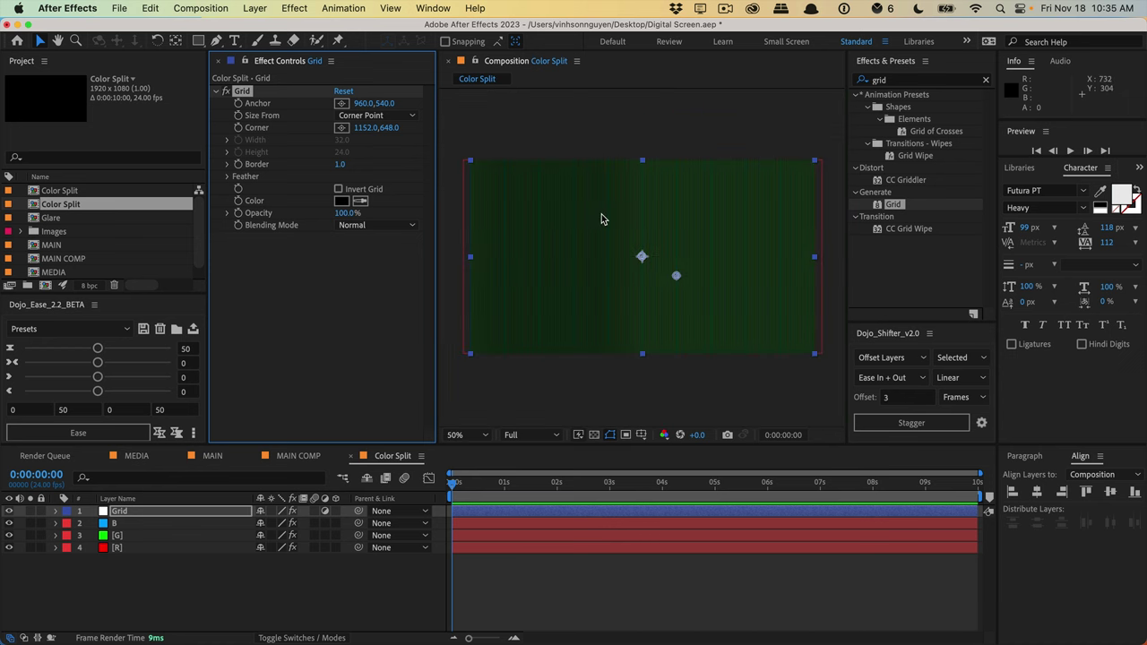
{"action": "key", "text": "comma"}
{"action": "key", "text": "period"}
{"action": "key", "text": "period"}
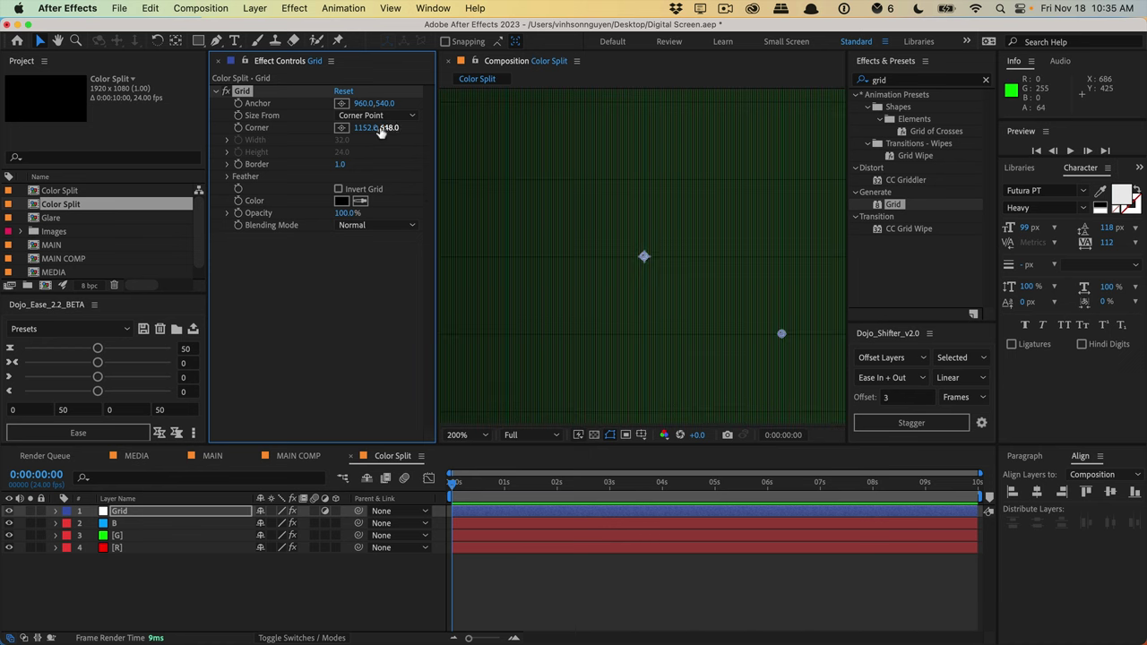
{"action": "left_click_drag", "start_coordinate": [408, 99], "coordinate": [395, 102]}
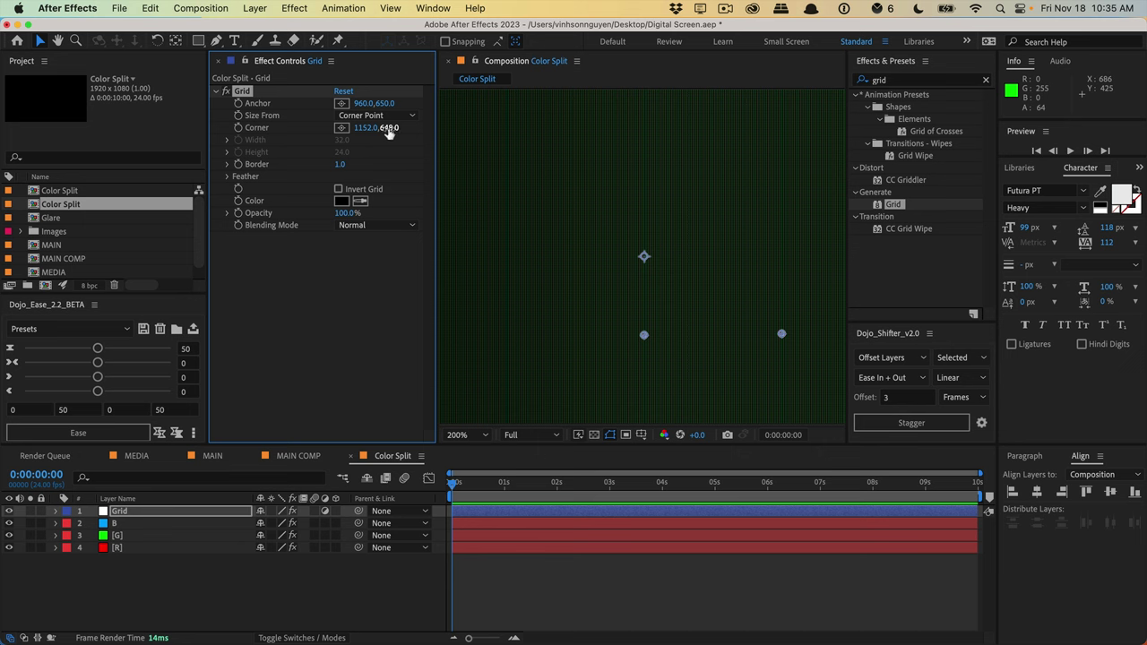
{"action": "left_click_drag", "start_coordinate": [390, 133], "coordinate": [394, 127]}
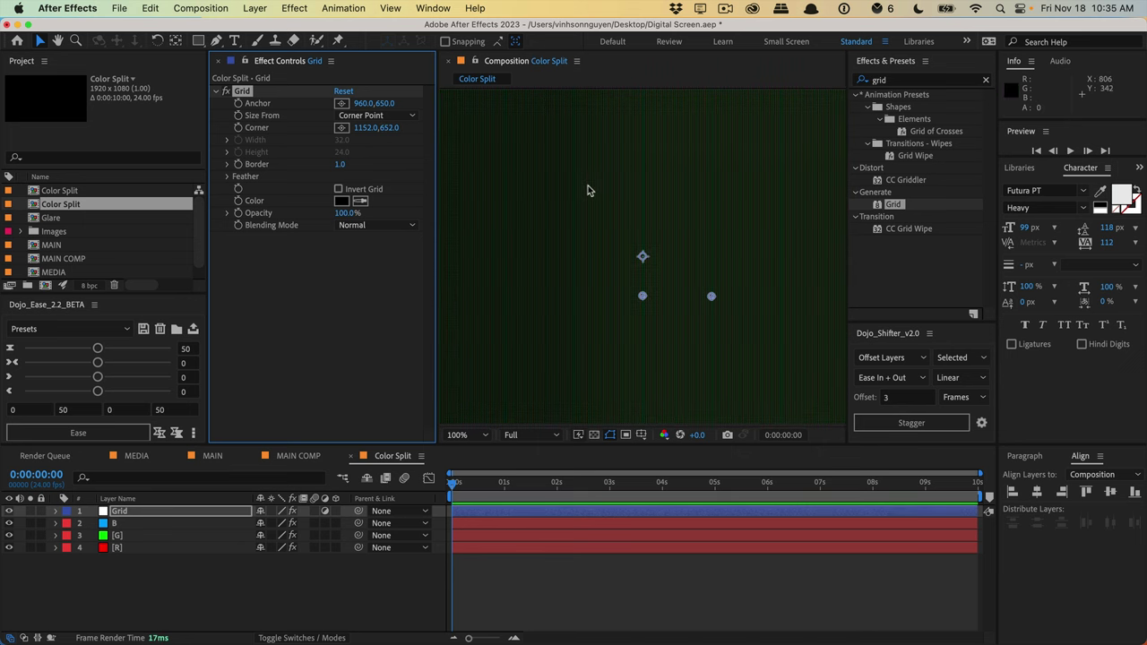
- Thicken the black grid lines over the stripes by setting the Grid effect's Border to 1.5
{"action": "key", "text": "period"}
{"action": "key", "text": "period"}
{"action": "key", "text": "period"}
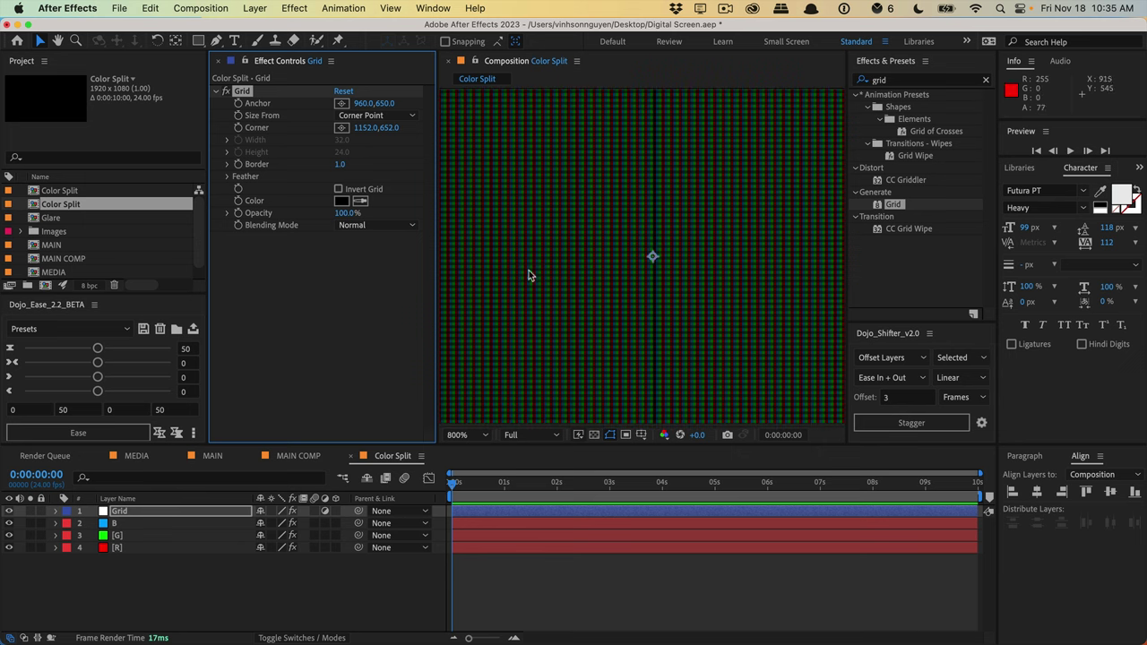
{"action": "key", "text": "h"}
{"action": "left_click_drag", "start_coordinate": [540, 272], "coordinate": [596, 253]}
{"action": "left_click_drag", "start_coordinate": [512, 251], "coordinate": [629, 269]}
{"action": "key", "text": "v"}
{"action": "scroll", "coordinate": [628, 269], "scroll_direction": "down", "scroll_amount": 8}
{"action": "key", "text": "slash"}
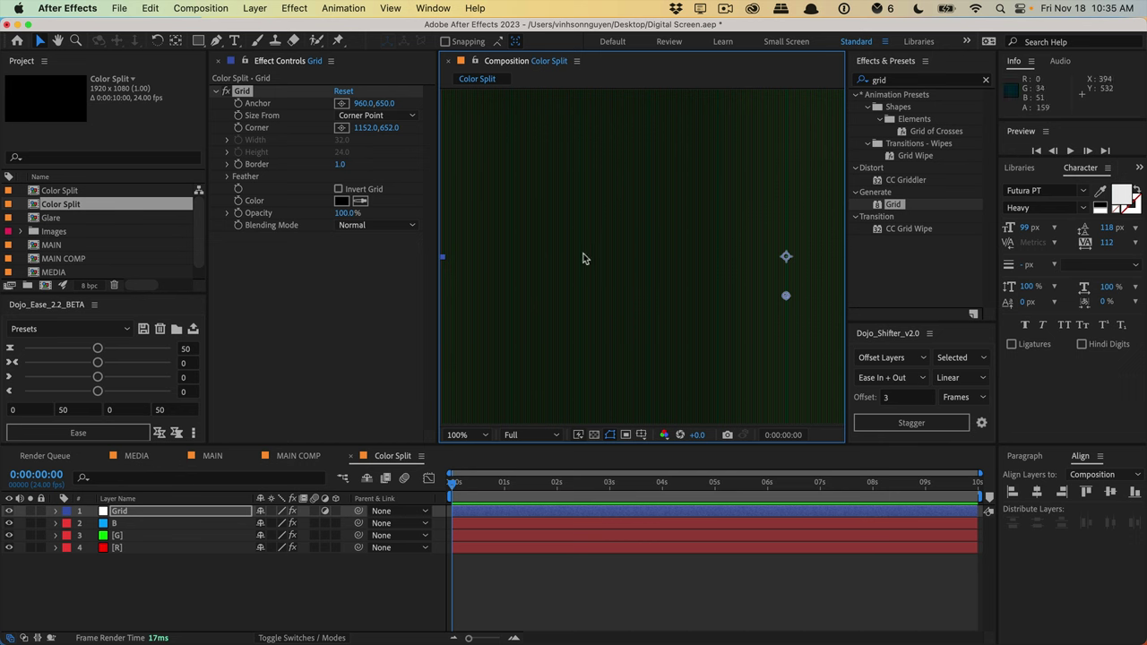
{"action": "left_click_drag", "start_coordinate": [340, 165], "coordinate": [589, 260]}
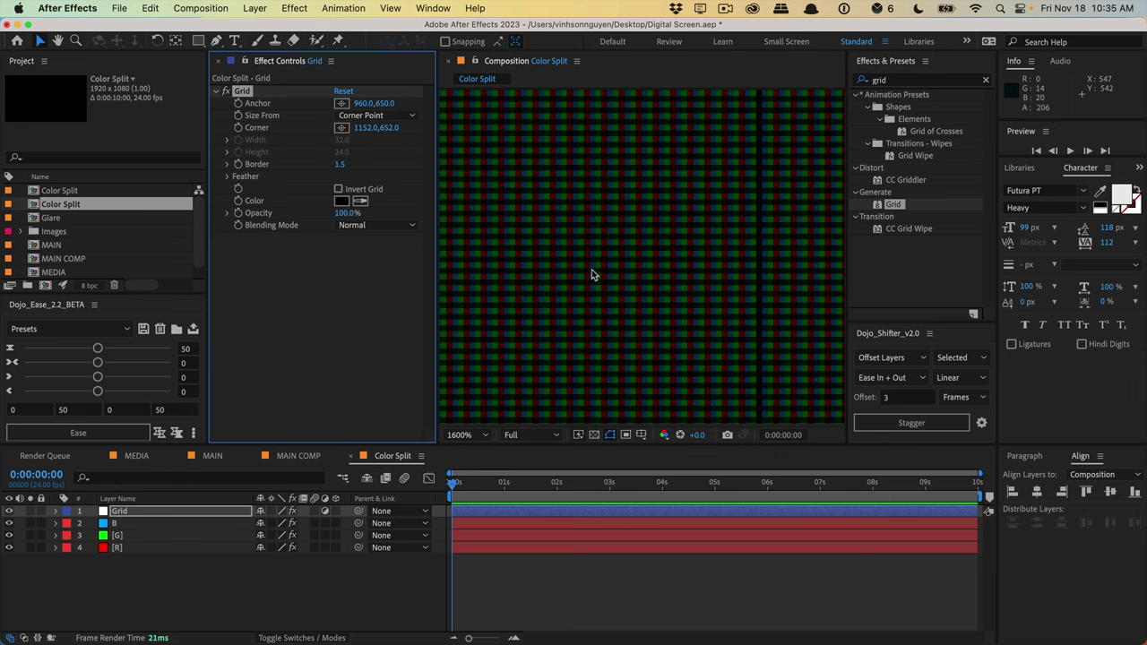
- Place the Color Split composition in MAIN COMP between the Camera and Dim layers and inspect it up close
{"action": "left_click", "coordinate": [310, 454]}
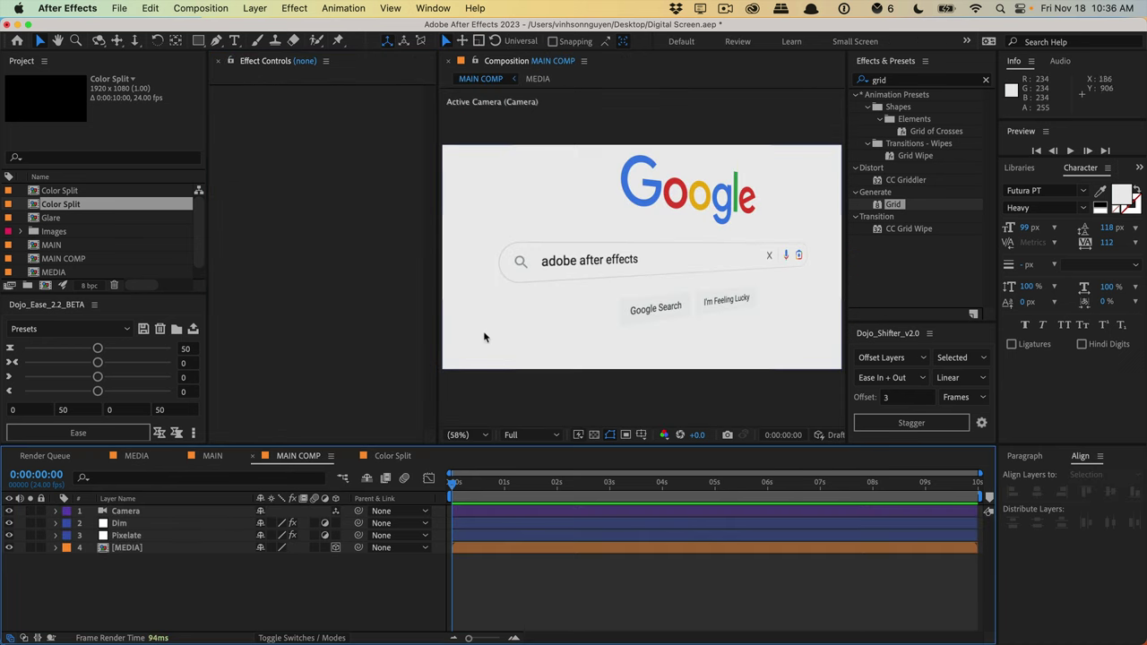
{"action": "left_click", "coordinate": [65, 190]}
{"action": "left_click_drag", "start_coordinate": [68, 204], "coordinate": [162, 522]}
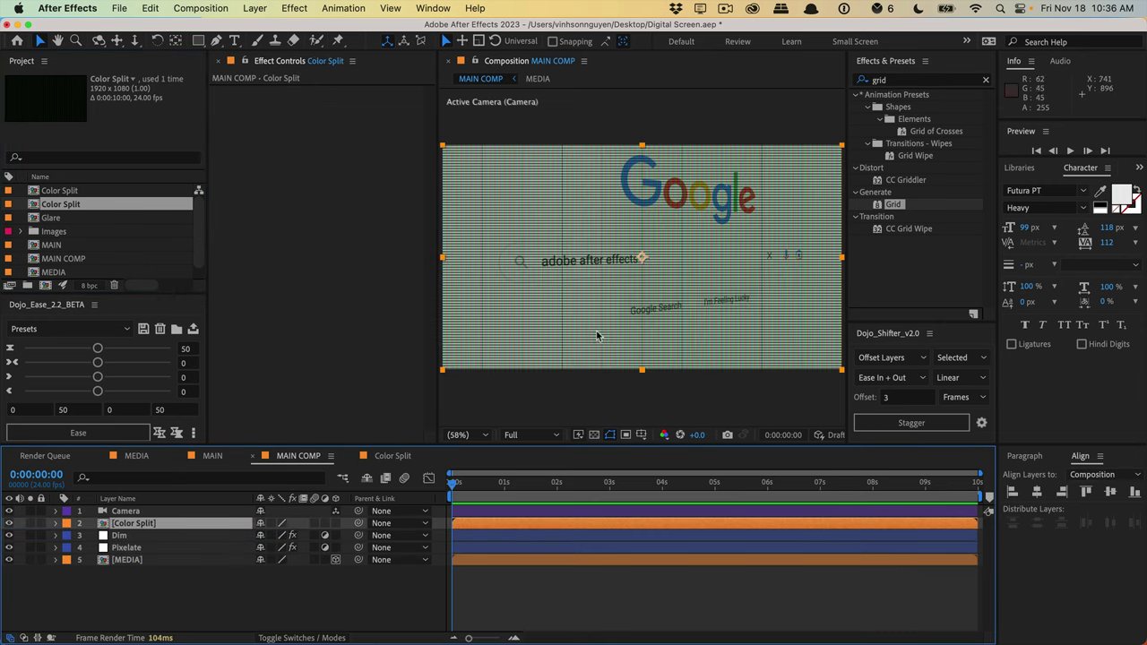
{"action": "key", "text": "period"}
{"action": "key", "text": "period"}
{"action": "key", "text": "period"}
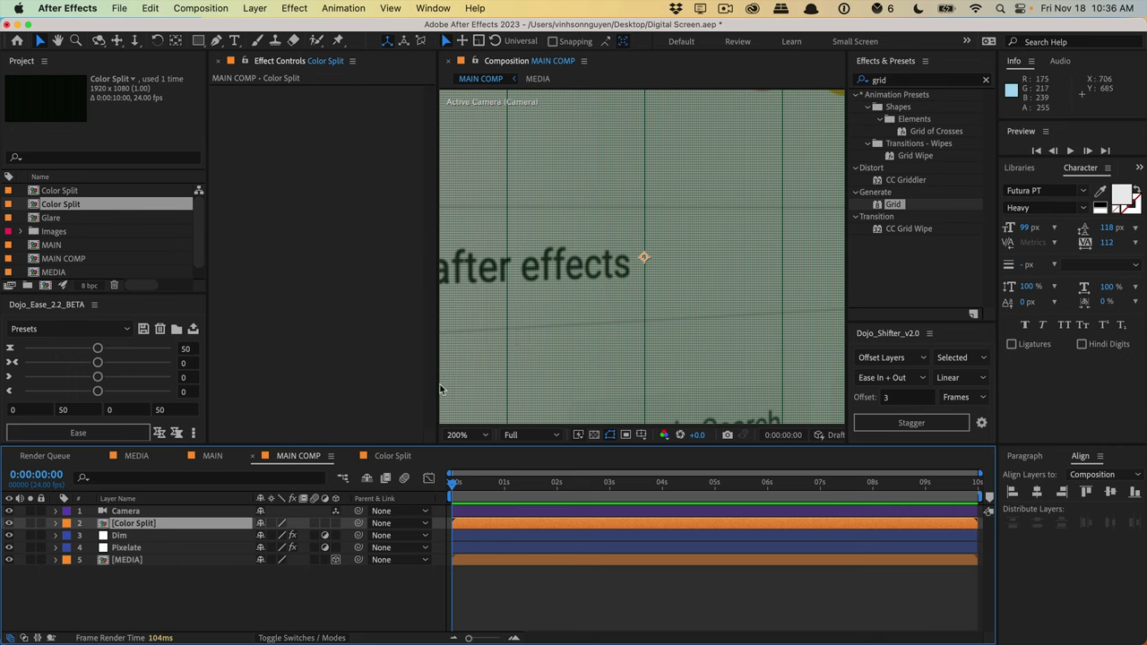
- In the Color Split composition, set the Grid effect's Corner X to 962 for tightly spaced vertical lines
{"action": "left_click", "coordinate": [392, 456]}
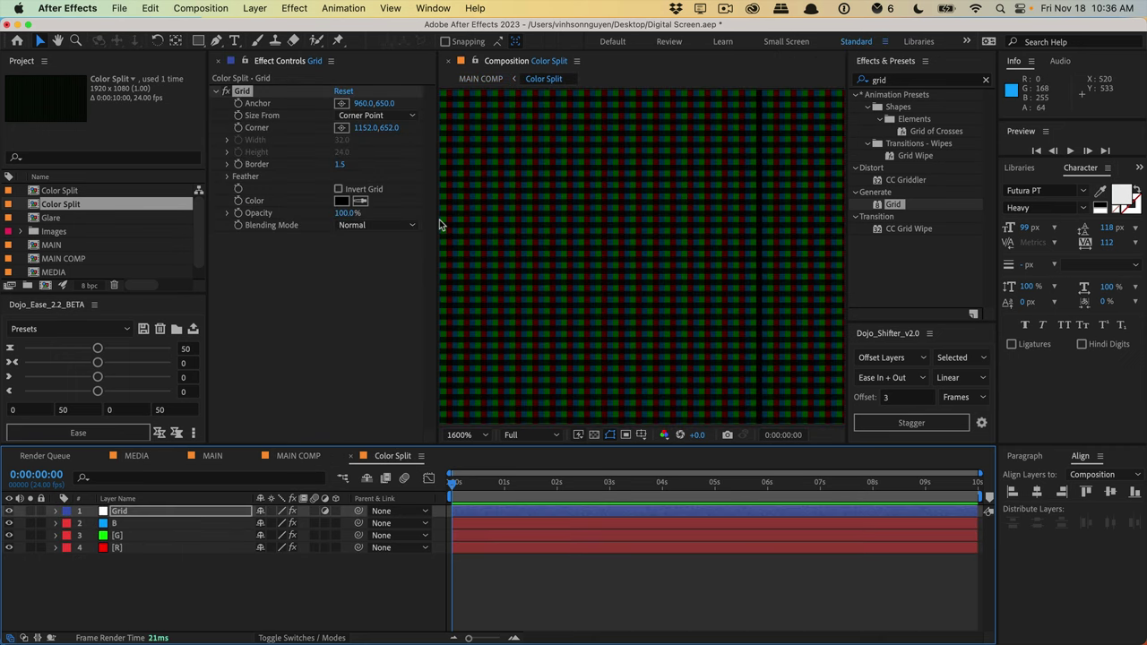
{"action": "left_click_drag", "start_coordinate": [354, 130], "coordinate": [536, 228]}
{"action": "scroll", "coordinate": [537, 226], "scroll_direction": "down", "scroll_amount": 10}
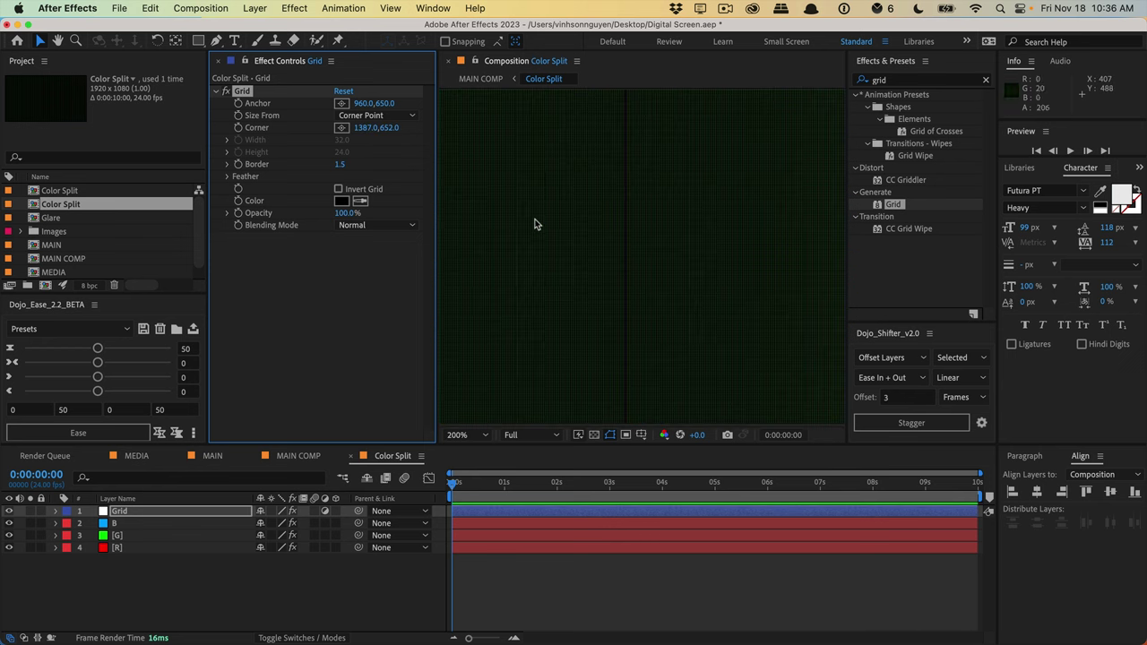
{"action": "scroll", "coordinate": [554, 212], "scroll_direction": "up", "scroll_amount": 2}
{"action": "key", "text": "h"}
{"action": "left_click_drag", "start_coordinate": [367, 128], "coordinate": [333, 133]}
{"action": "left_click", "coordinate": [364, 128]}
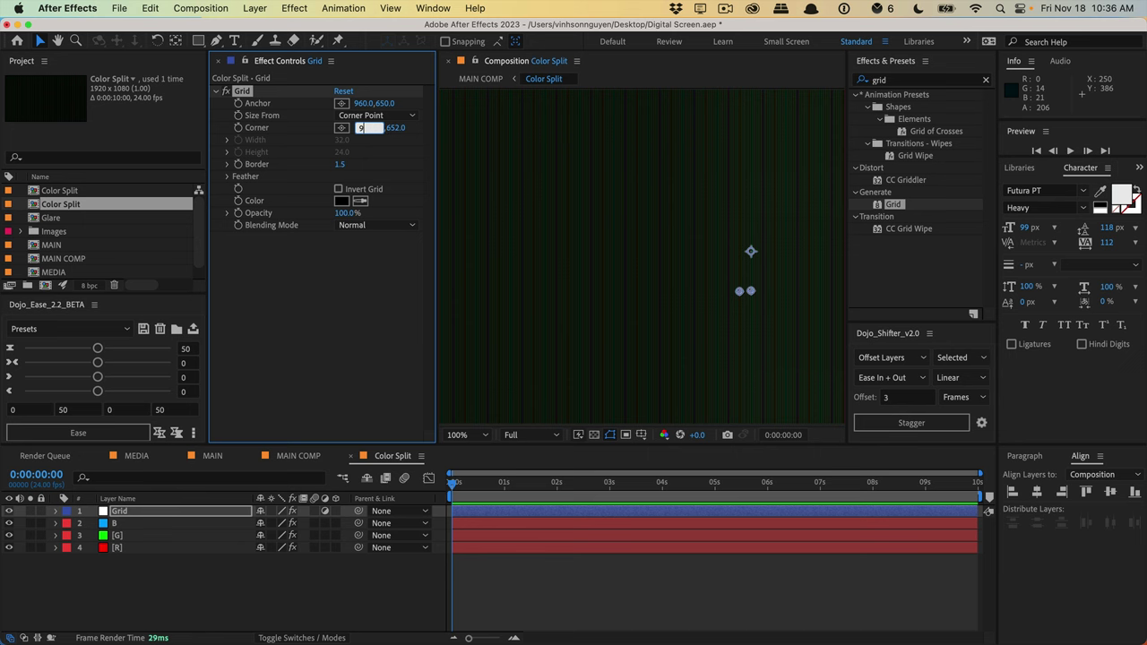
{"action": "type", "text": "962"}
{"action": "key", "text": "Return"}
{"action": "scroll", "coordinate": [632, 233], "scroll_direction": "up", "scroll_amount": 5}
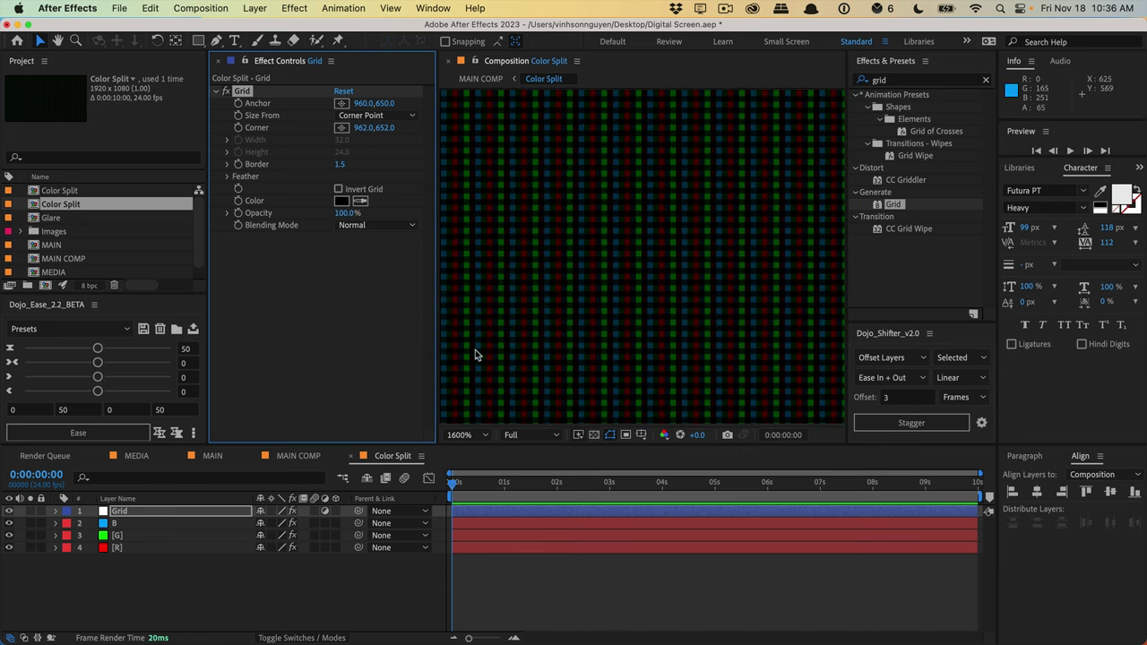
- Set the blending mode of the Color Split layer in MAIN COMP to Overlay
{"action": "left_click", "coordinate": [303, 455]}
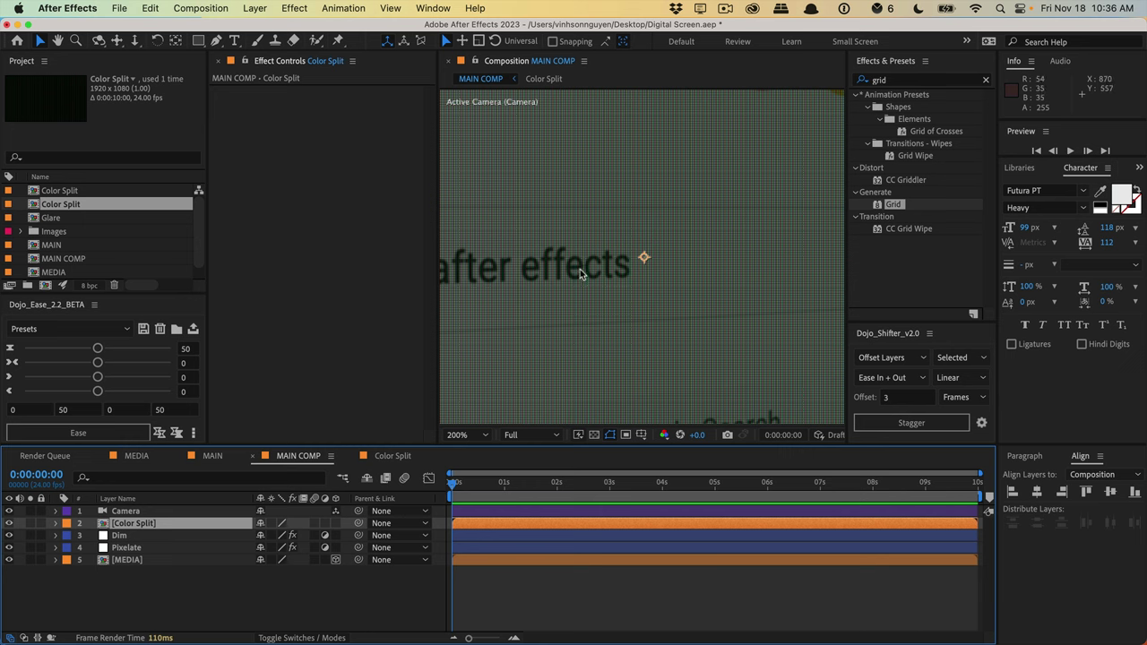
{"action": "scroll", "coordinate": [580, 273], "scroll_direction": "down", "scroll_amount": 2}
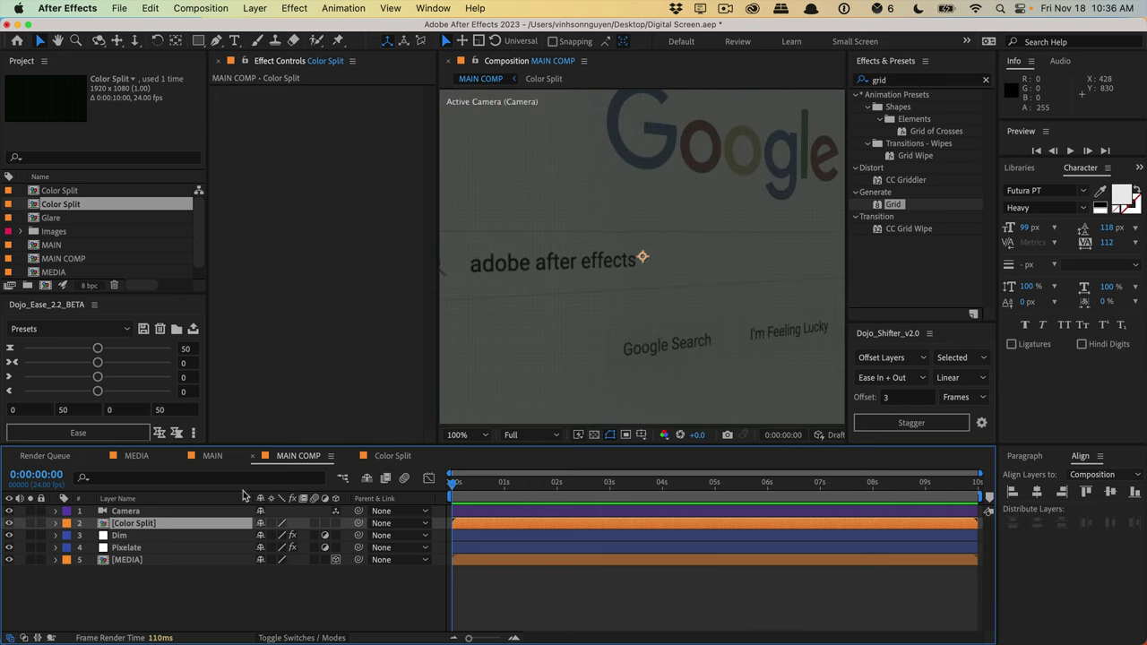
{"action": "key", "text": "F4"}
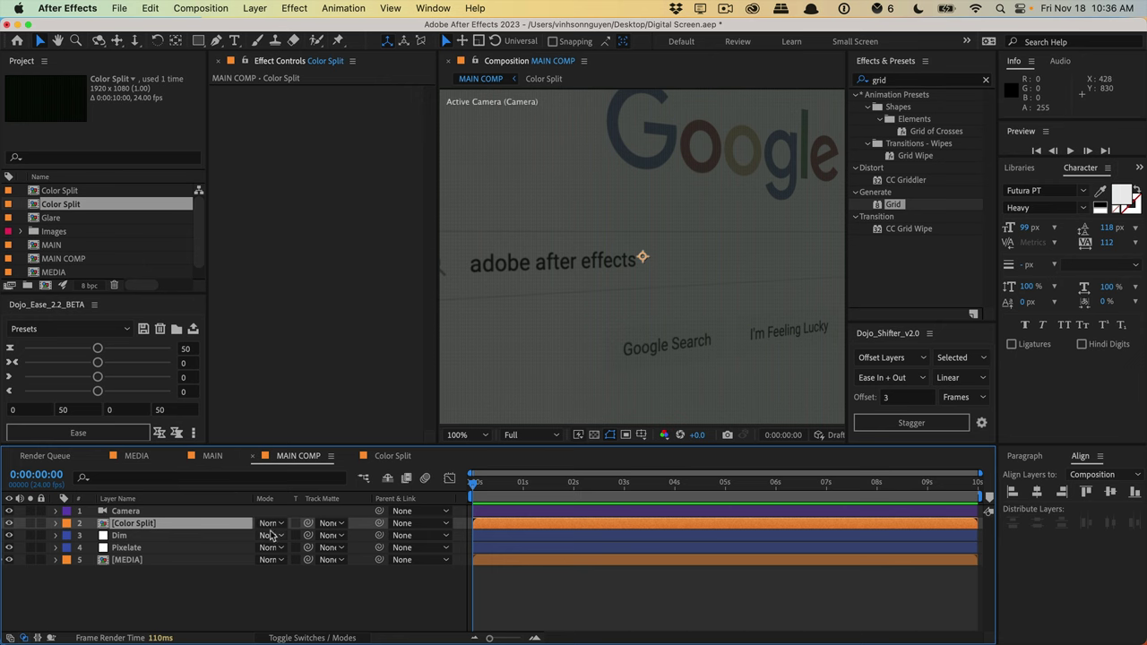
{"action": "left_click", "coordinate": [270, 525]}
{"action": "scroll", "coordinate": [290, 558], "scroll_direction": "down", "scroll_amount": 5}
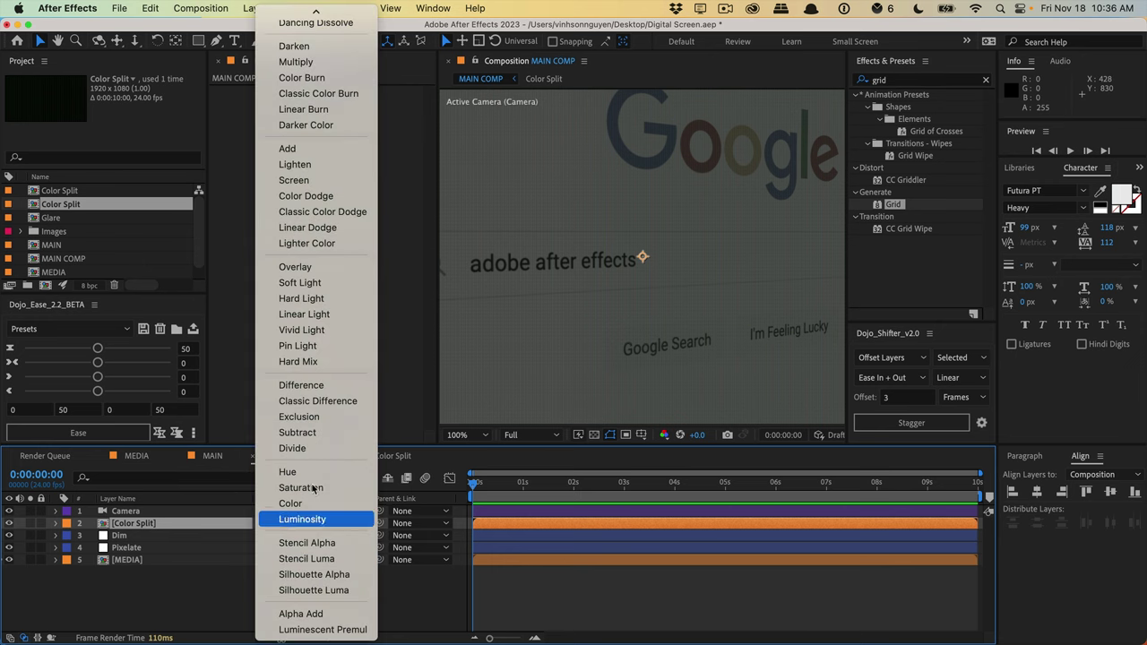
{"action": "key", "text": "Return"}
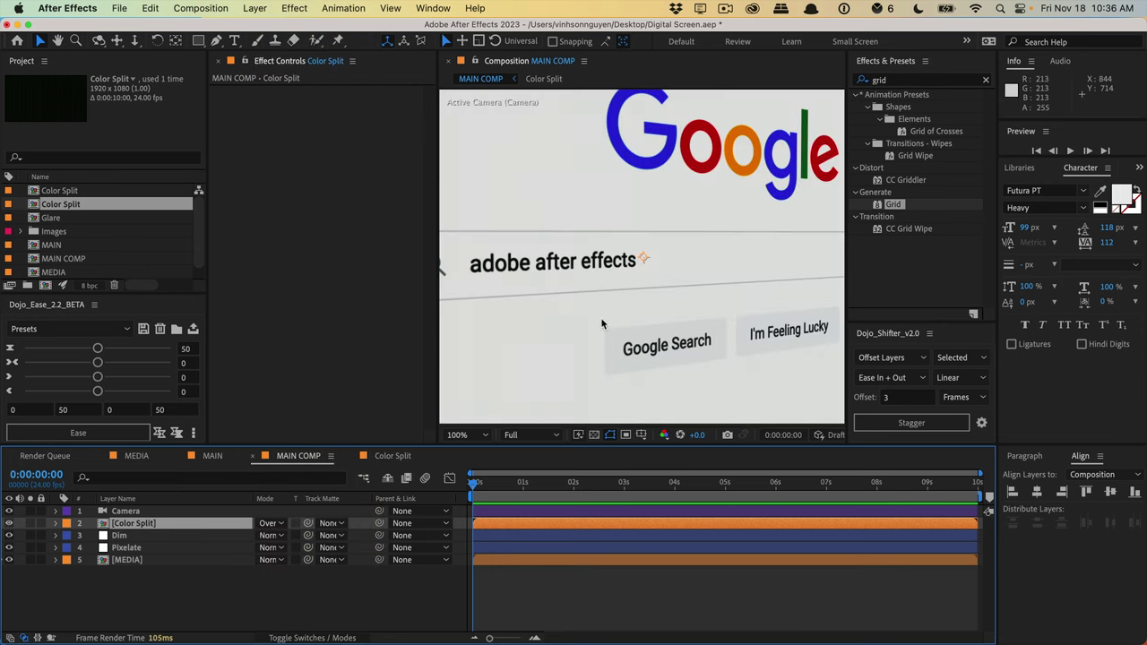
- Lower the opacity of the Color Split layer in MAIN COMP to 17%
{"action": "scroll", "coordinate": [602, 321], "scroll_direction": "up", "scroll_amount": 5}
{"action": "scroll", "coordinate": [600, 315], "scroll_direction": "down", "scroll_amount": 2}
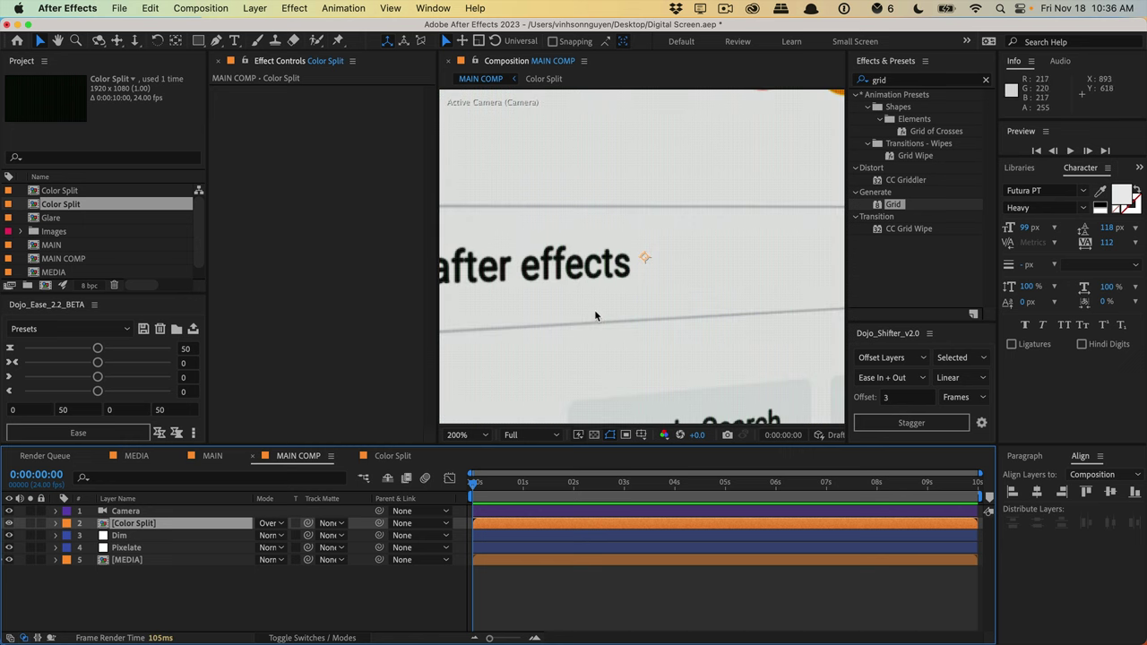
{"action": "key", "text": "space"}
{"action": "left_click_drag", "start_coordinate": [567, 308], "coordinate": [859, 305]}
{"action": "key", "text": "t"}
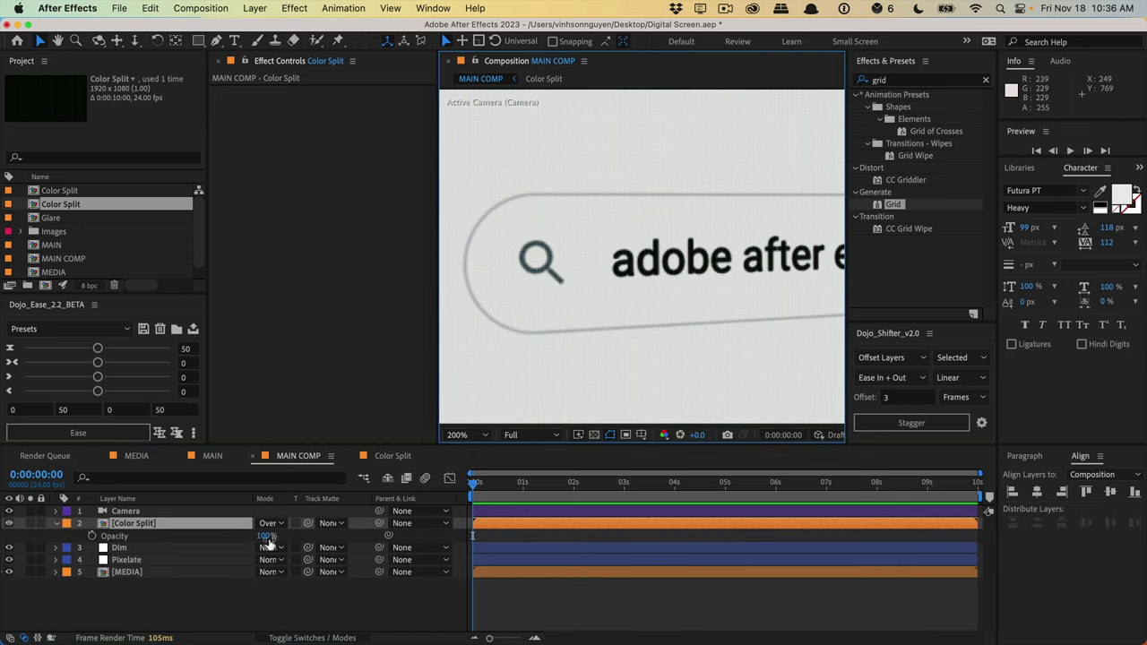
{"action": "left_click_drag", "start_coordinate": [266, 538], "coordinate": [171, 543]}
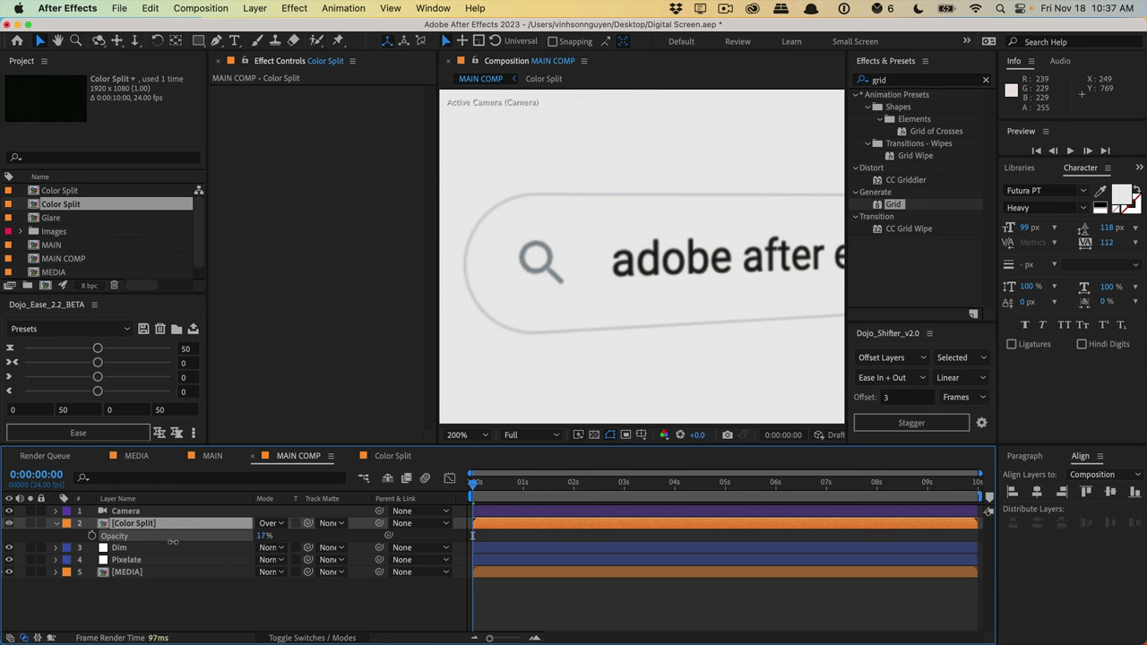
- Duplicate the Color Split layer and give the upper copy Color Dodge blending at 100% opacity
{"action": "left_click", "coordinate": [152, 524]}
{"action": "key", "text": "super+d"}
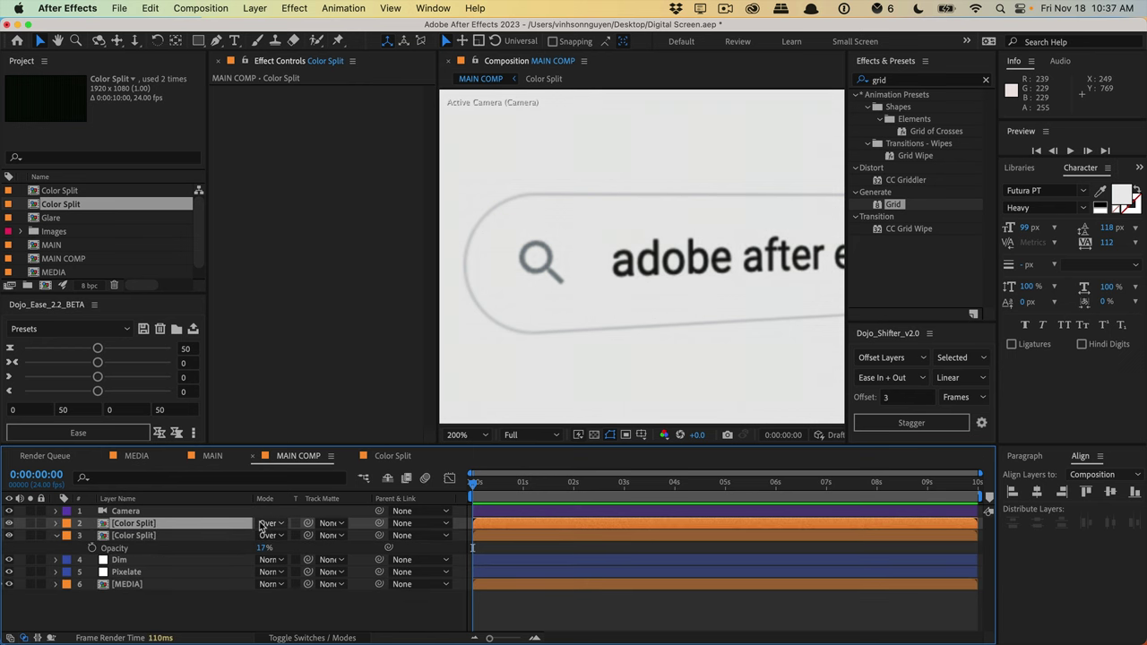
{"action": "key", "text": "t"}
{"action": "left_click", "coordinate": [266, 529]}
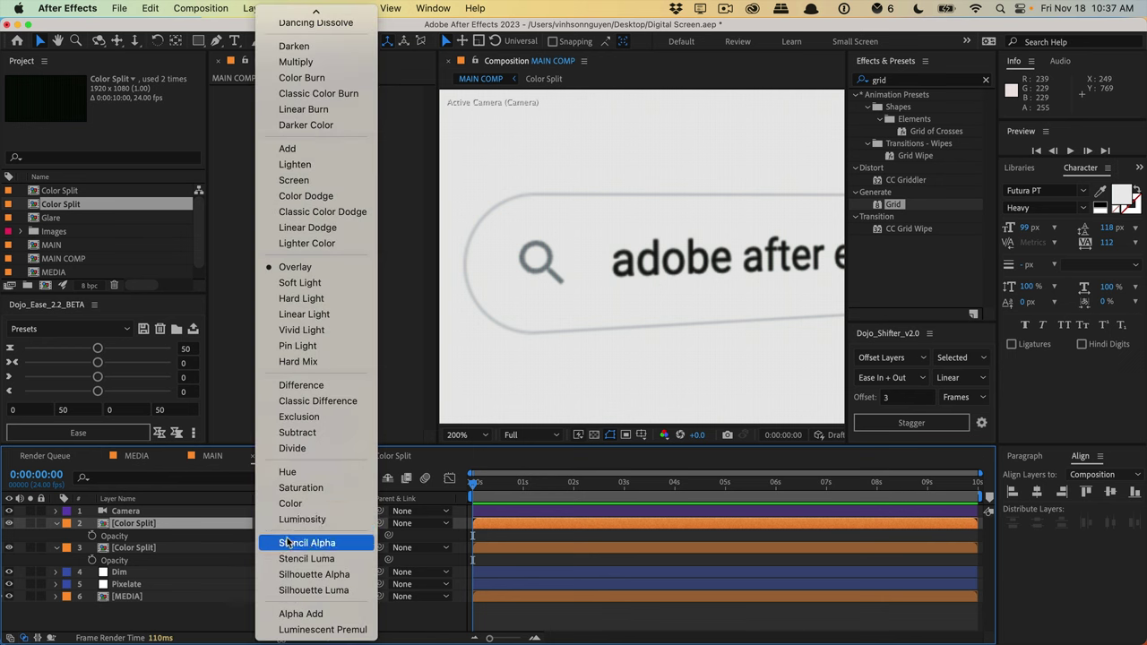
{"action": "left_click", "coordinate": [337, 201]}
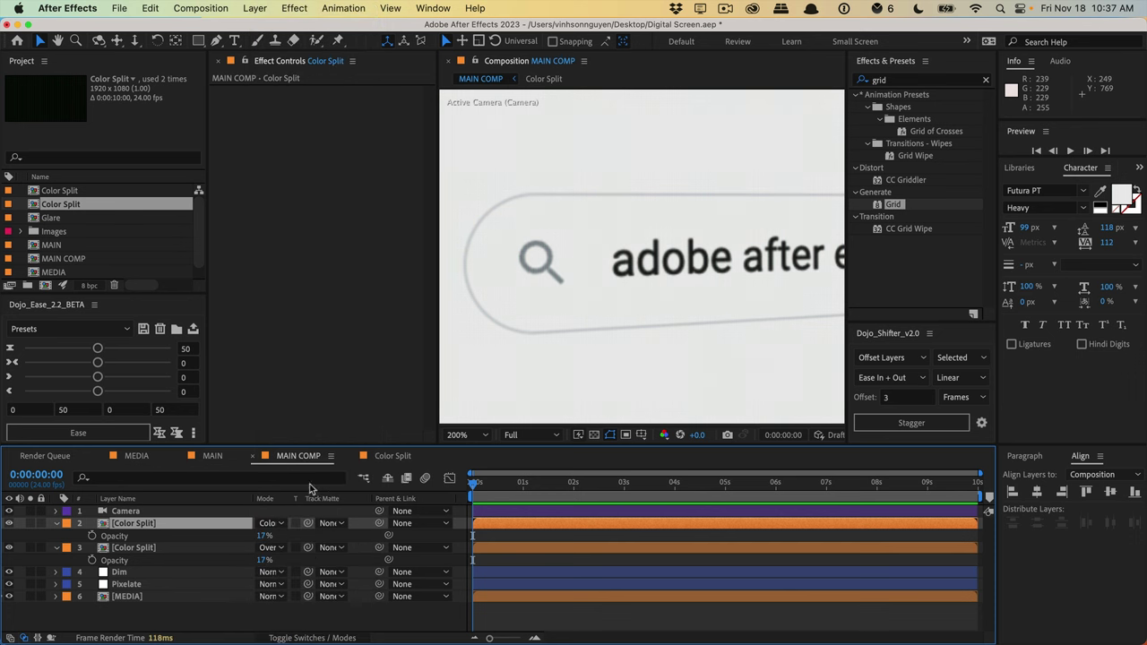
{"action": "left_click_drag", "start_coordinate": [263, 536], "coordinate": [343, 535]}
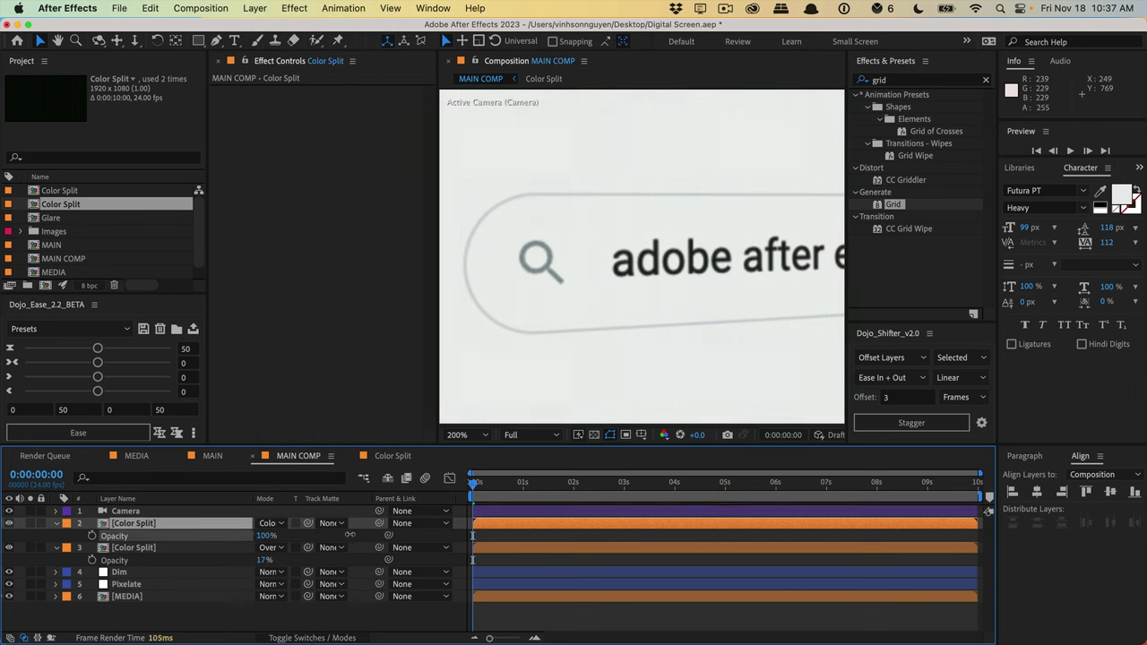
- Check the grid inside the Color Split composition and examine up close how it looks over the search text in MAIN COMP
{"action": "double_click", "coordinate": [545, 364]}
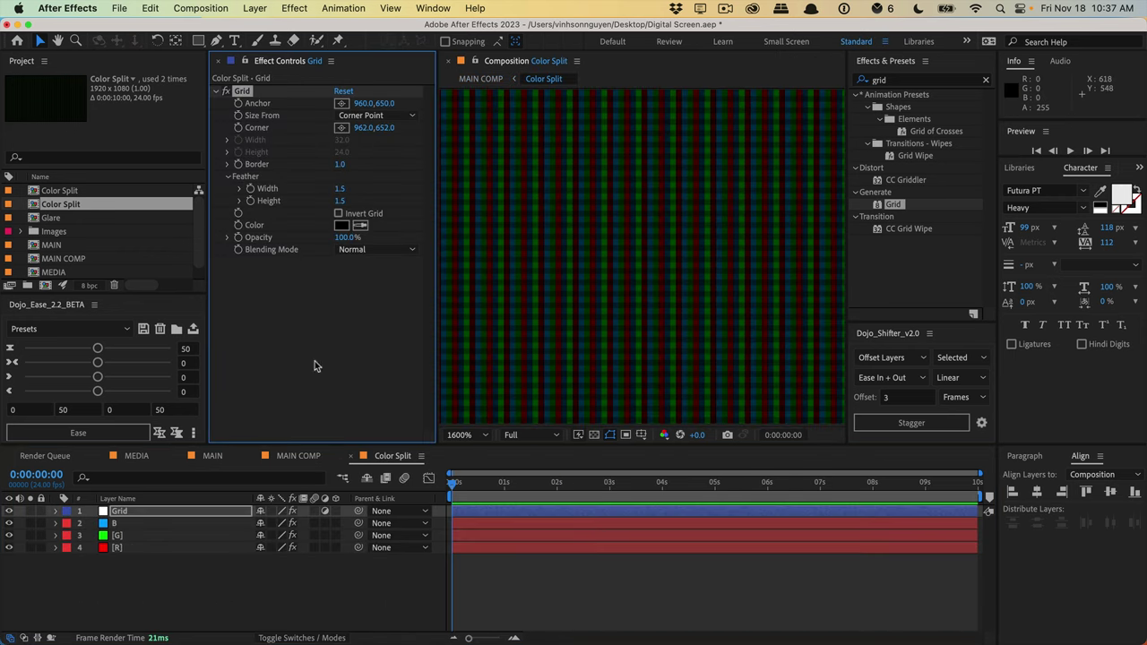
{"action": "left_click", "coordinate": [298, 457]}
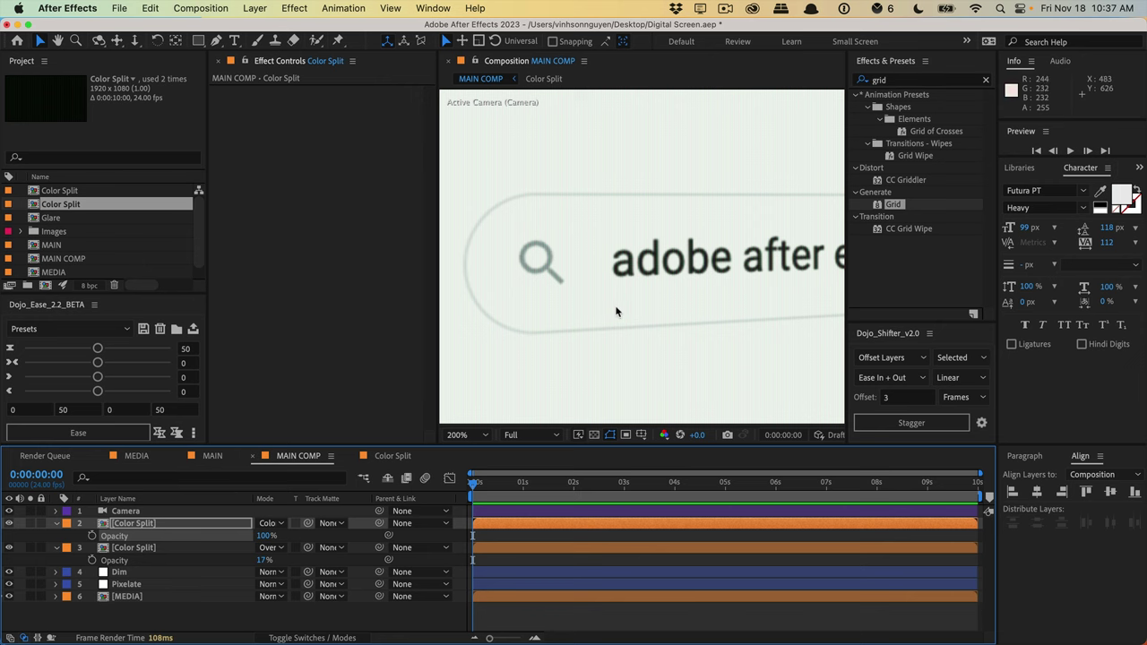
{"action": "scroll", "coordinate": [616, 312], "scroll_direction": "up", "scroll_amount": 4}
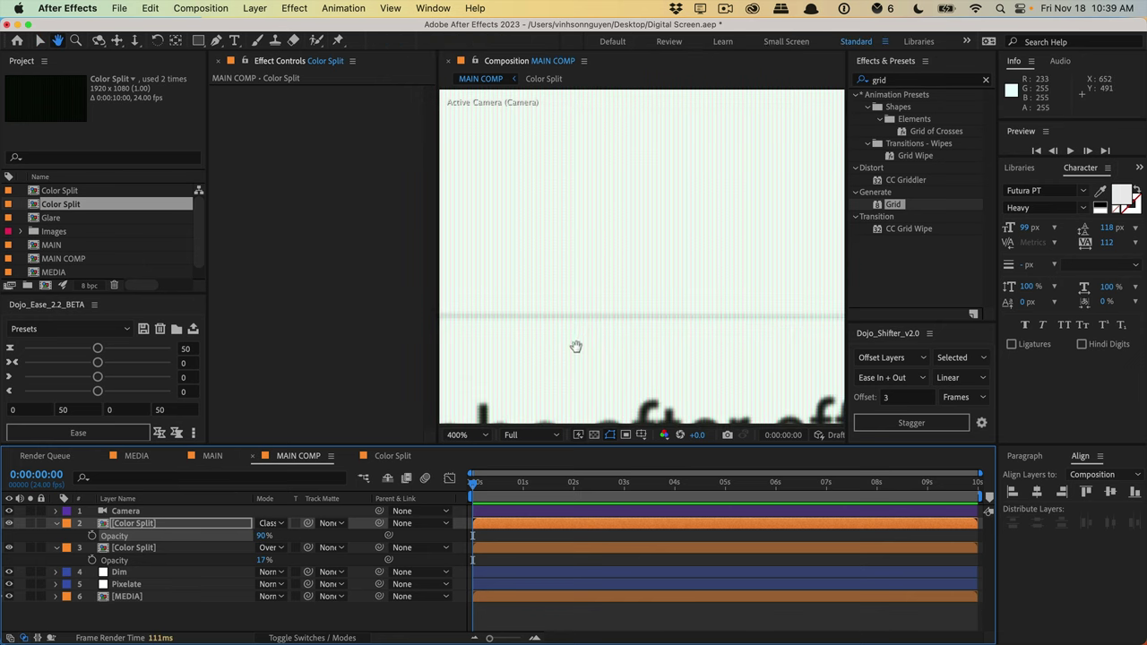
{"action": "left_click_drag", "start_coordinate": [576, 346], "coordinate": [662, 244]}
{"action": "scroll", "coordinate": [646, 247], "scroll_direction": "up", "scroll_amount": 3}
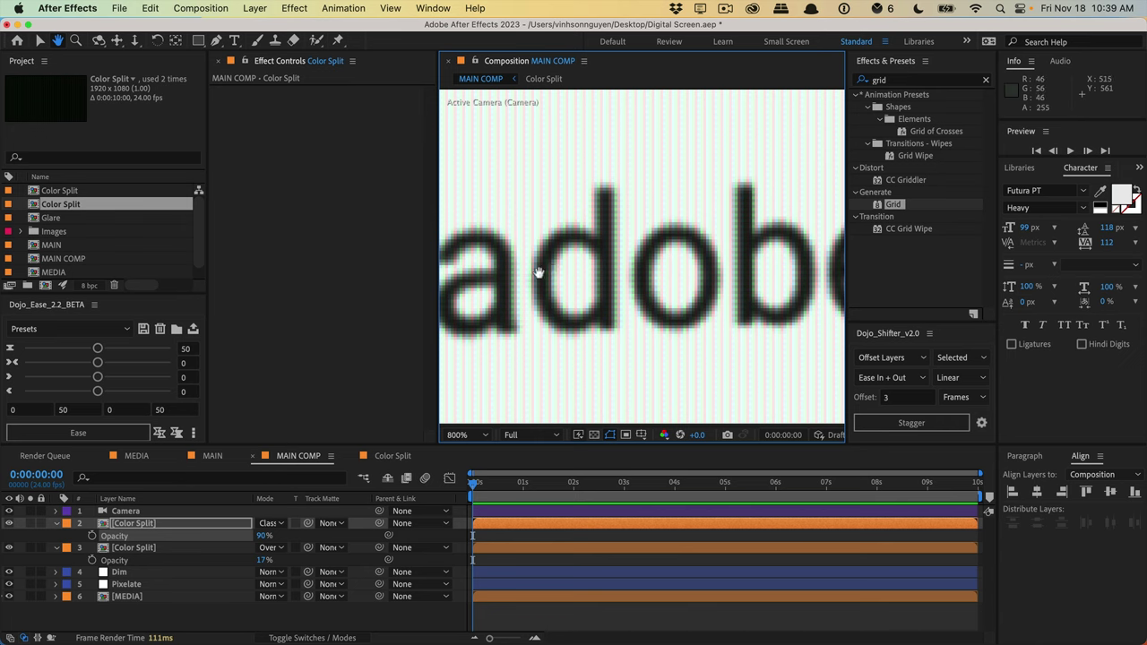
{"action": "scroll", "coordinate": [538, 273], "scroll_direction": "left", "scroll_amount": 3}
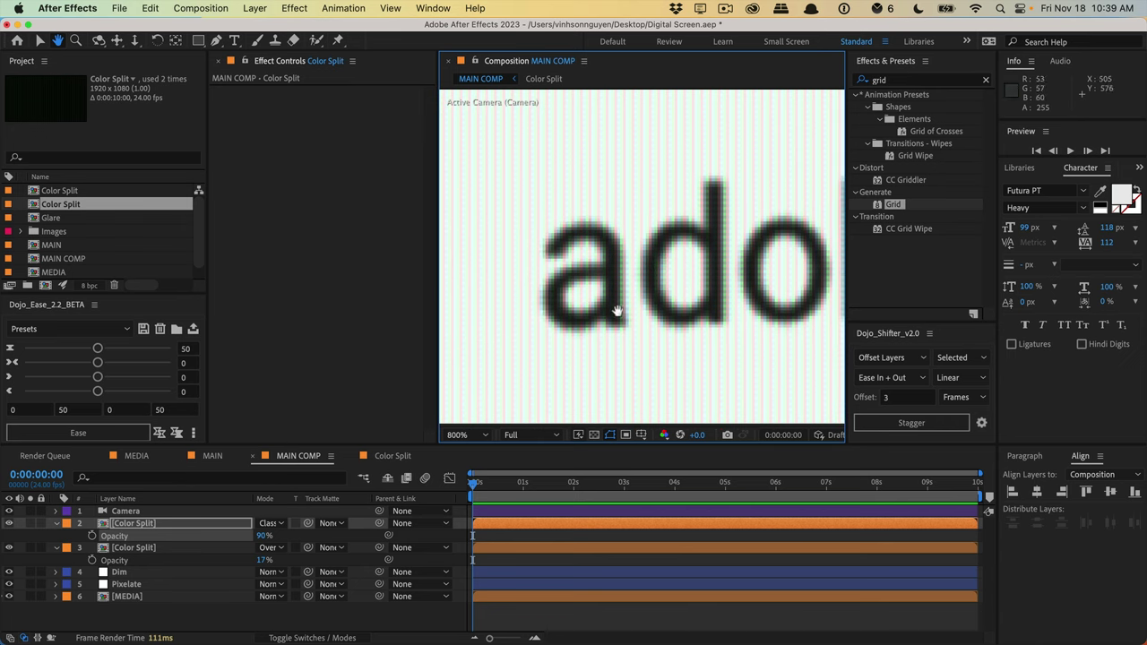
{"action": "scroll", "coordinate": [702, 299], "scroll_direction": "down", "scroll_amount": 3}
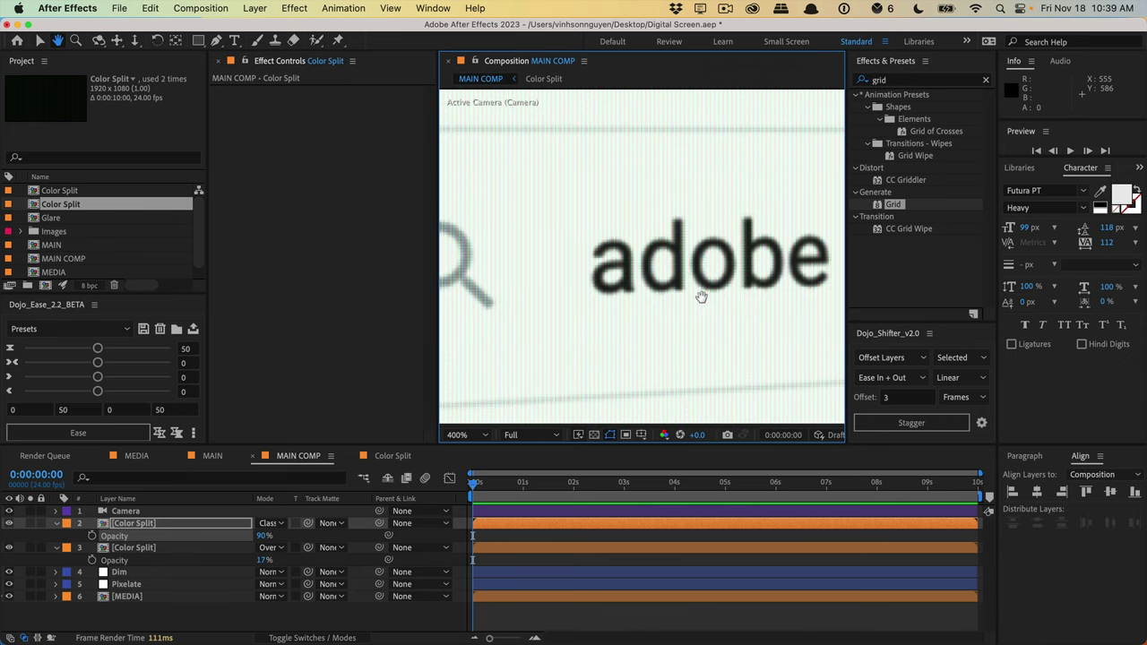
{"action": "scroll", "coordinate": [680, 294], "scroll_direction": "down", "scroll_amount": 2}
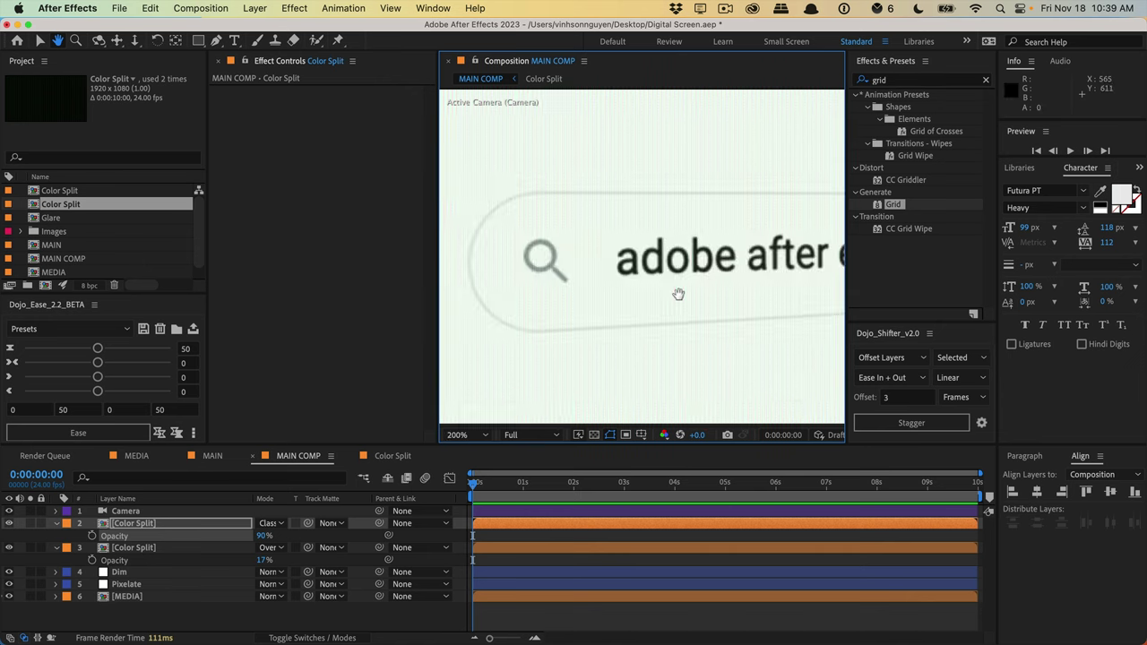
{"action": "scroll", "coordinate": [679, 295], "scroll_direction": "down", "scroll_amount": 1}
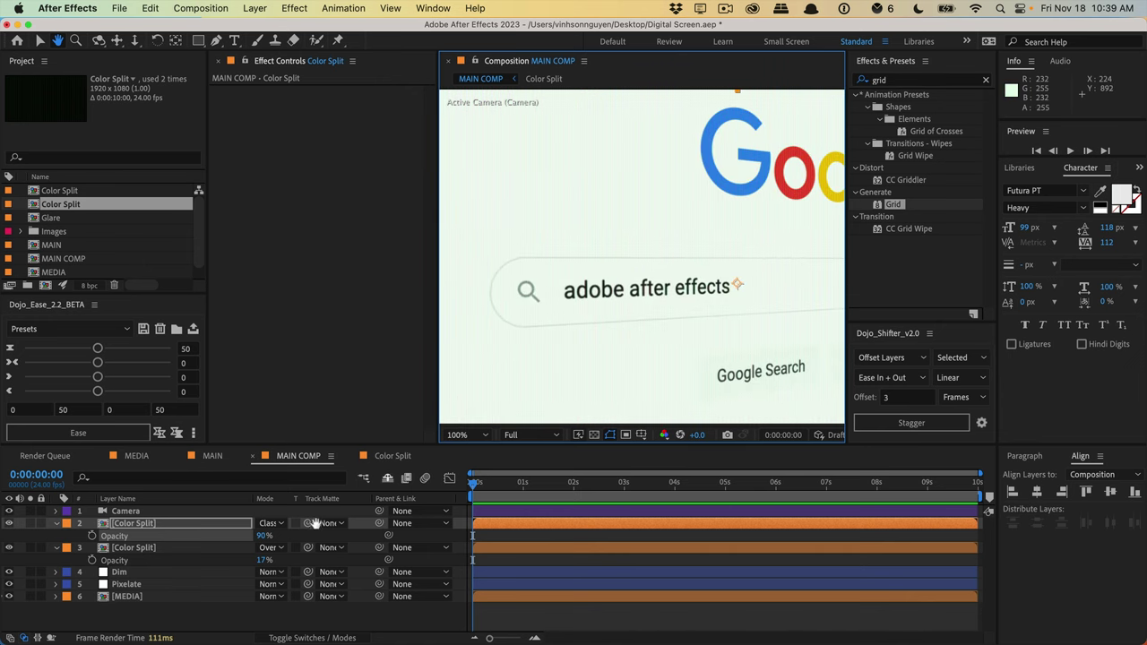
- Try Color, Hard Light and Color Dodge blending on the upper Color Split layer and return it to Classic Color Dodge
{"action": "left_click", "coordinate": [267, 523]}
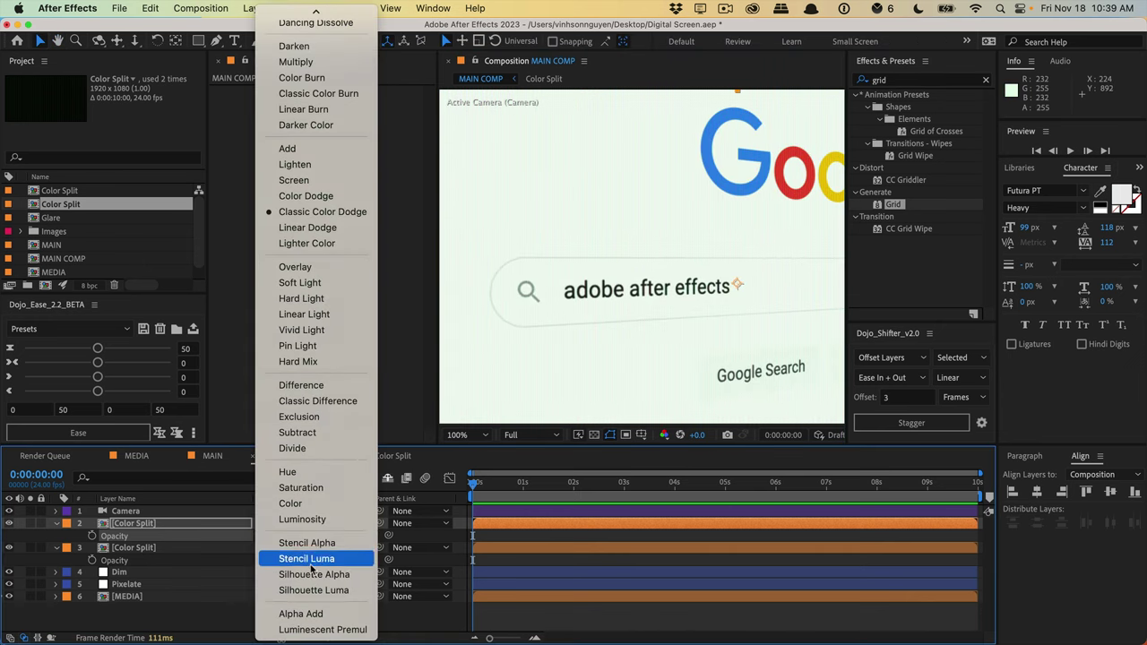
{"action": "left_click", "coordinate": [317, 508]}
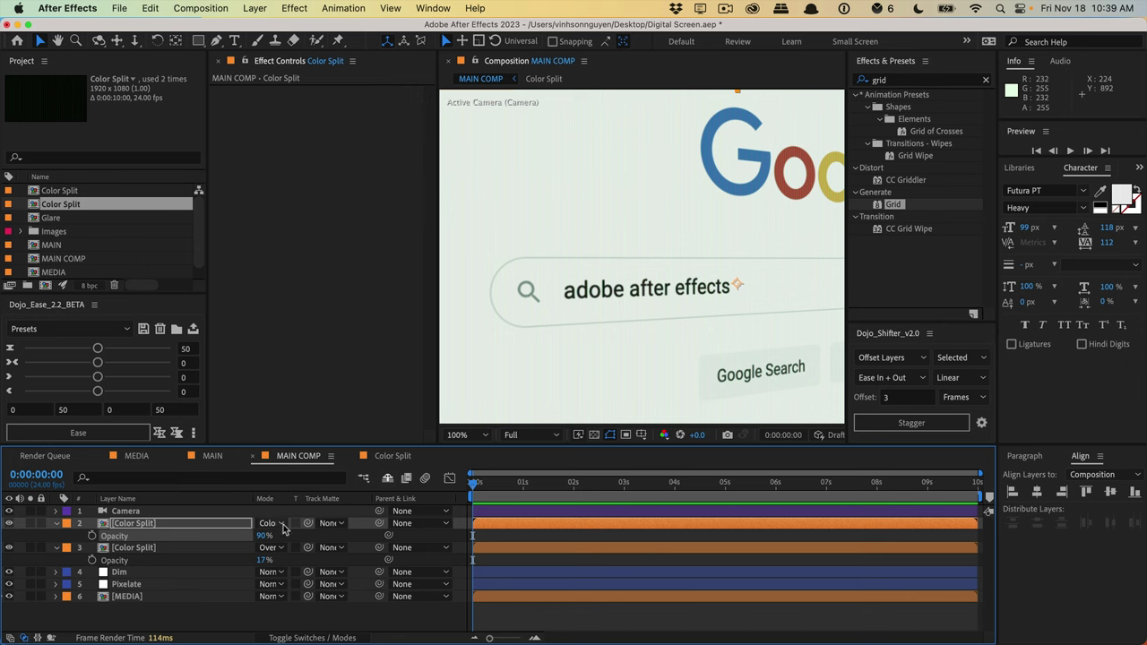
{"action": "left_click", "coordinate": [276, 524]}
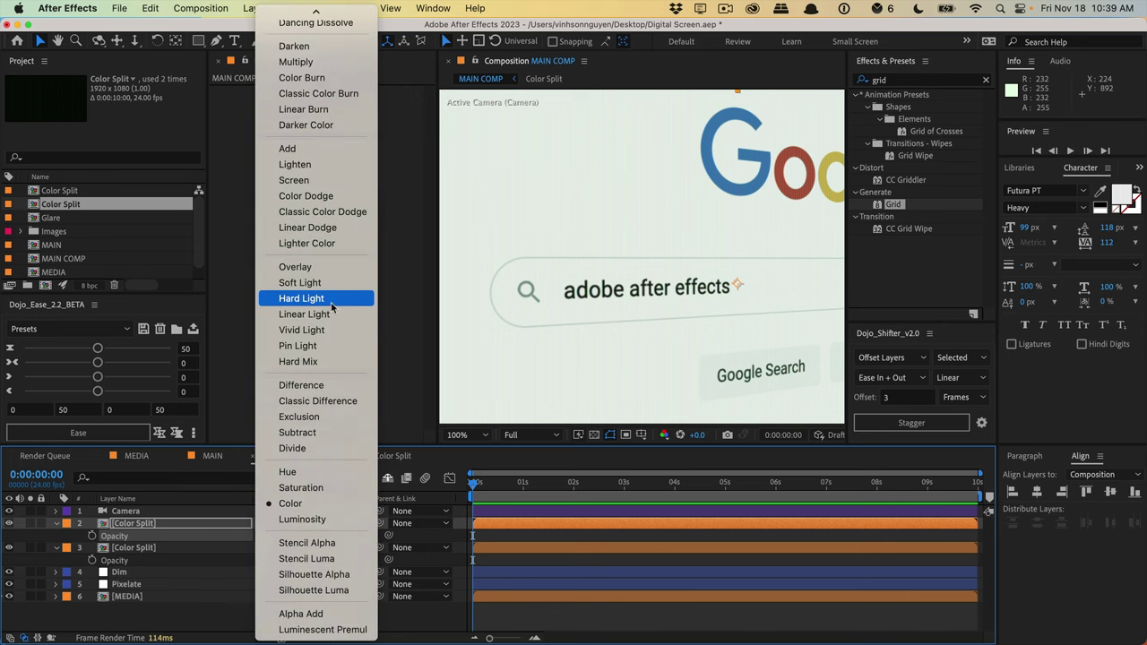
{"action": "left_click", "coordinate": [327, 299]}
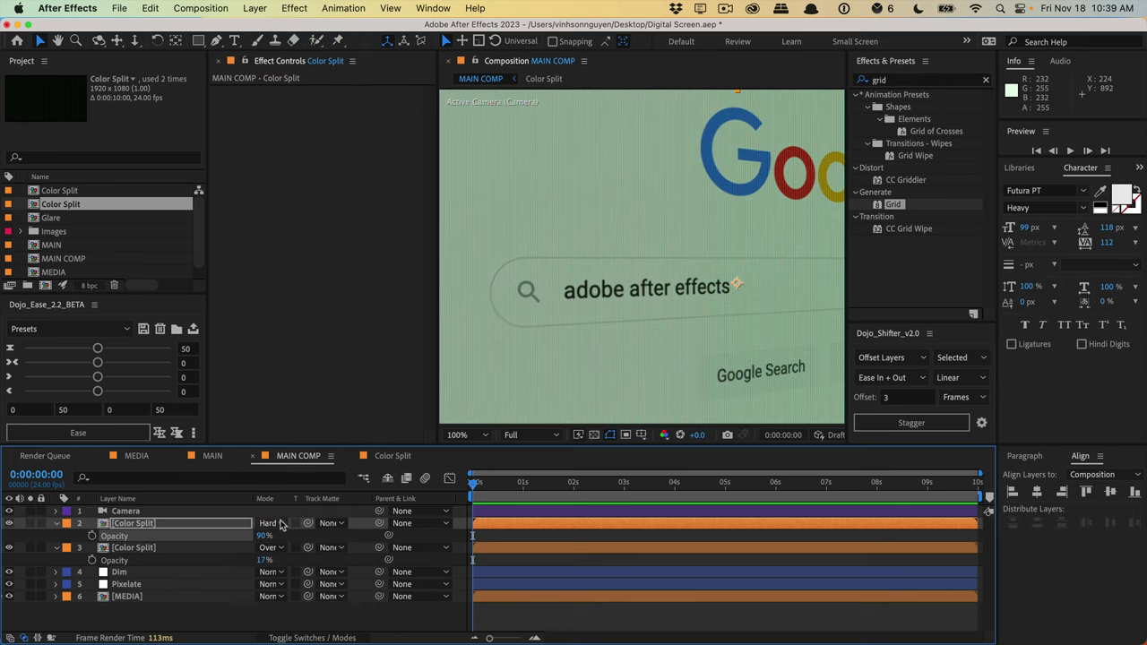
{"action": "left_click", "coordinate": [281, 525]}
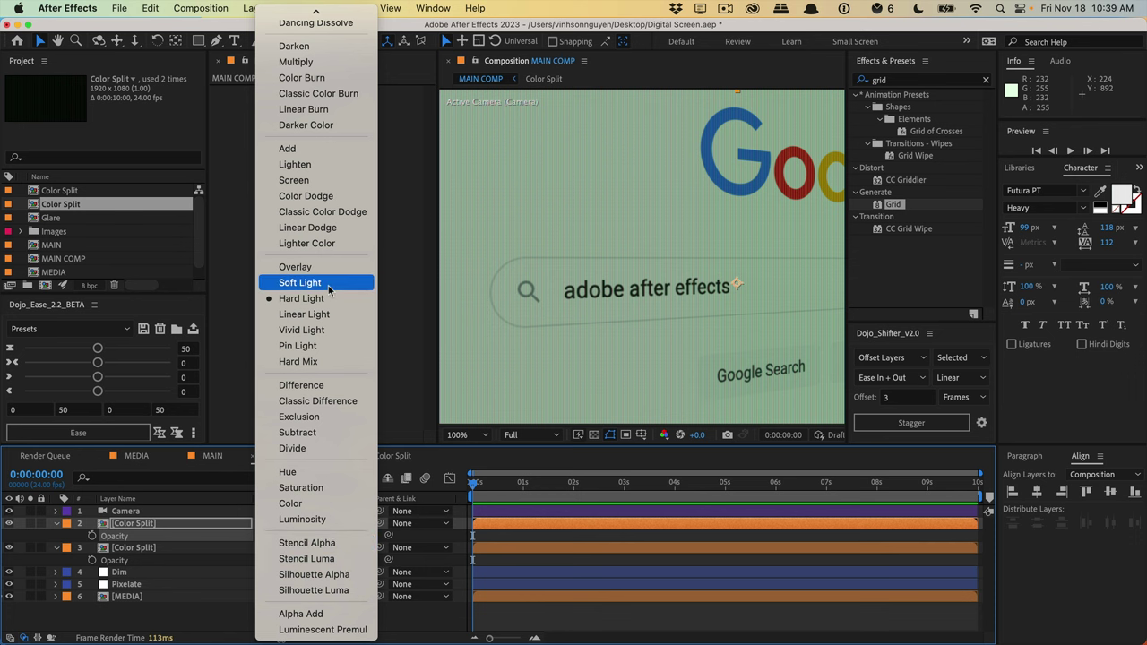
{"action": "left_click", "coordinate": [322, 197]}
{"action": "left_click", "coordinate": [284, 524]}
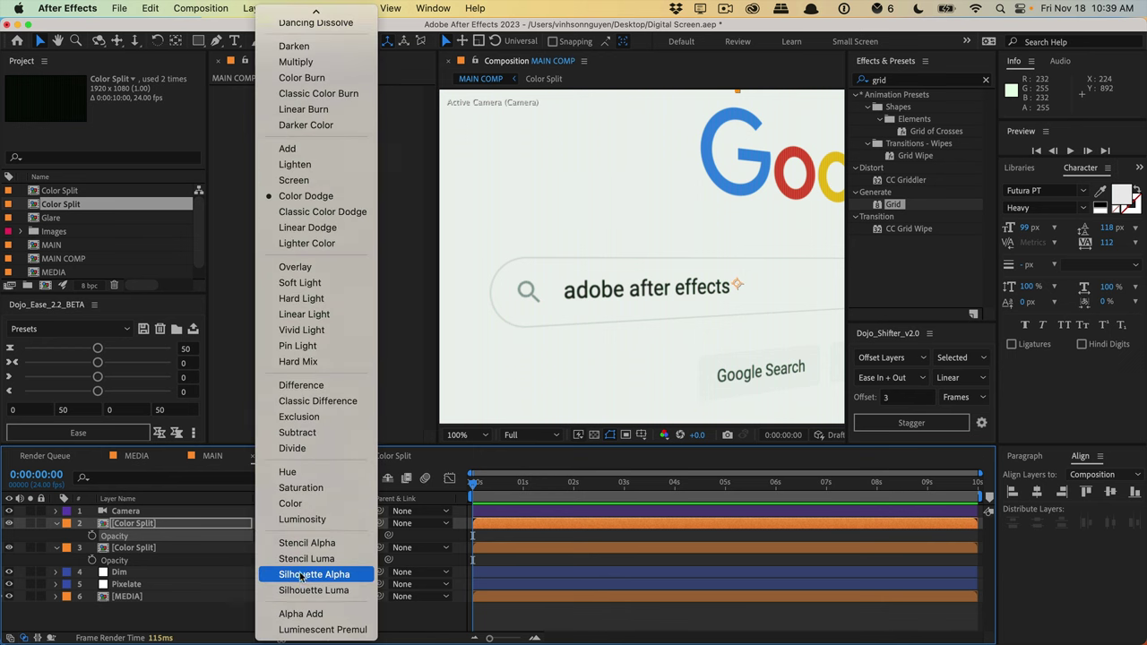
{"action": "left_click", "coordinate": [318, 212]}
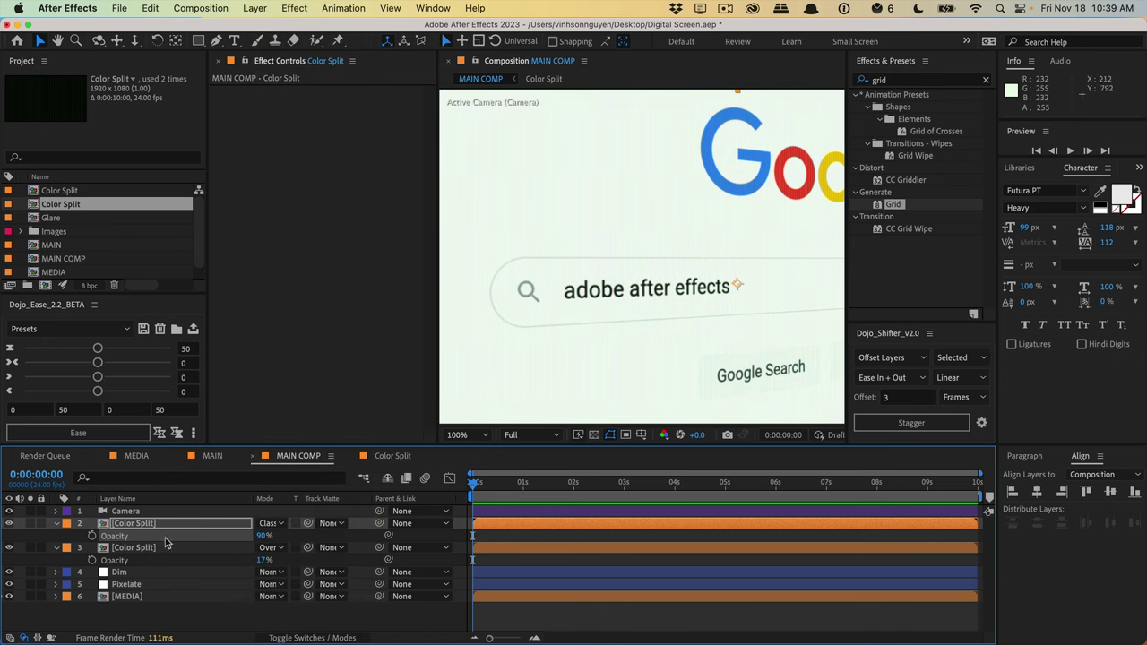
- Add an adjustment layer named CC to MAIN COMP, placed between the Camera and the upper Color Split layer
{"action": "key", "text": "t"}
{"action": "key", "text": "comma"}
{"action": "key", "text": "comma"}
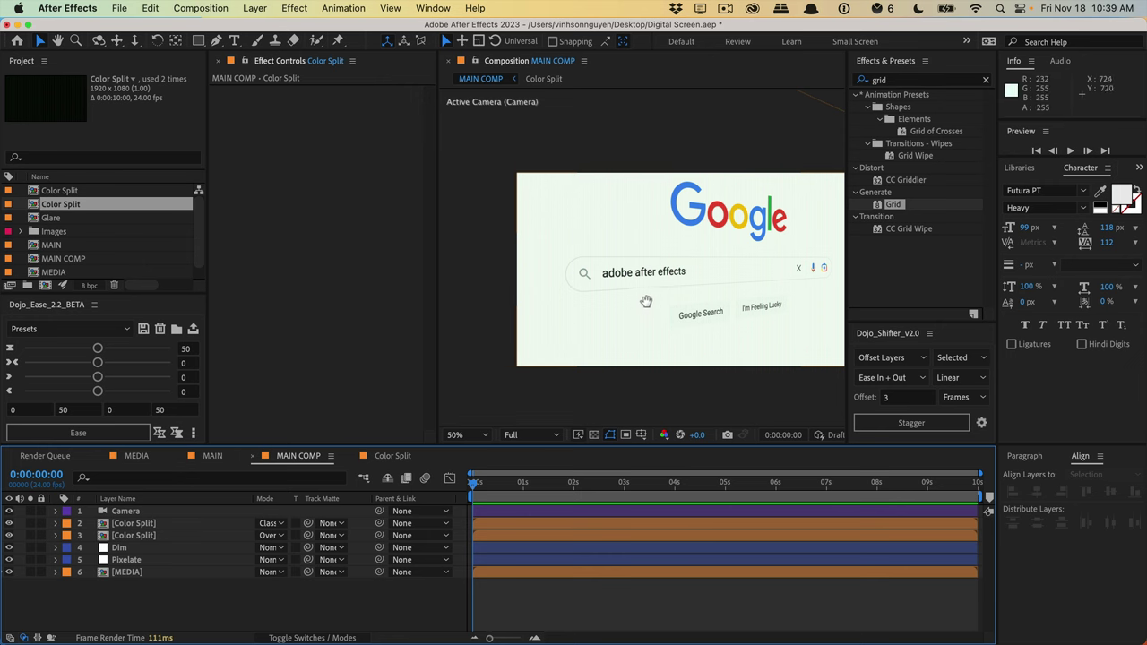
{"action": "left_click_drag", "start_coordinate": [646, 301], "coordinate": [592, 308]}
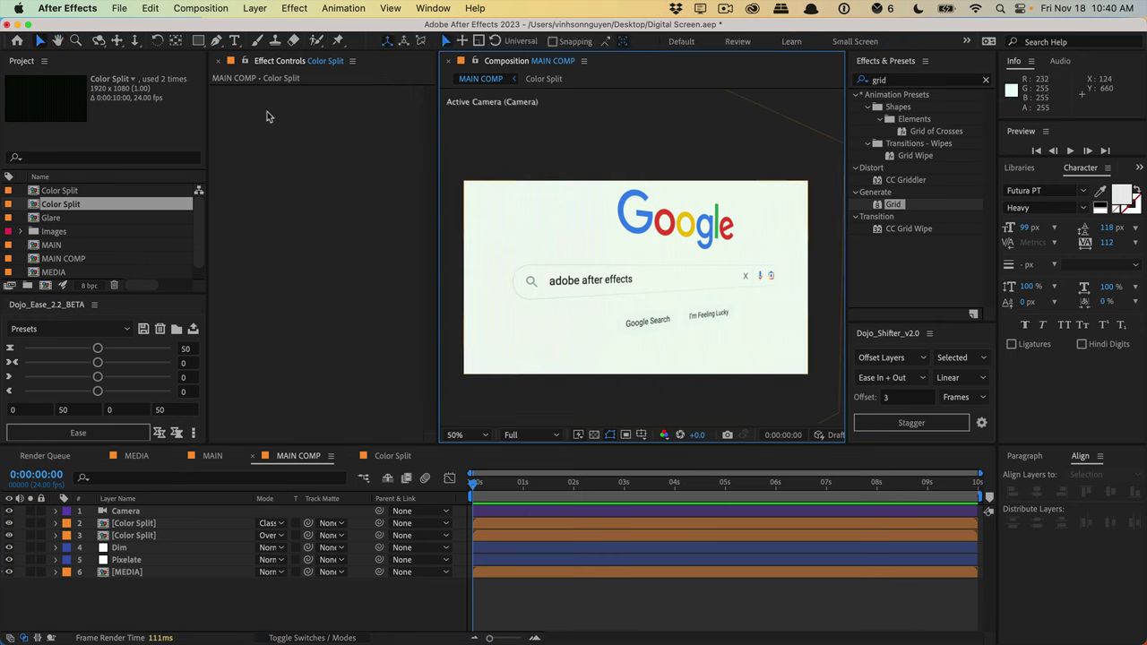
{"action": "left_click", "coordinate": [254, 8]}
{"action": "mouse_move", "coordinate": [269, 30]}
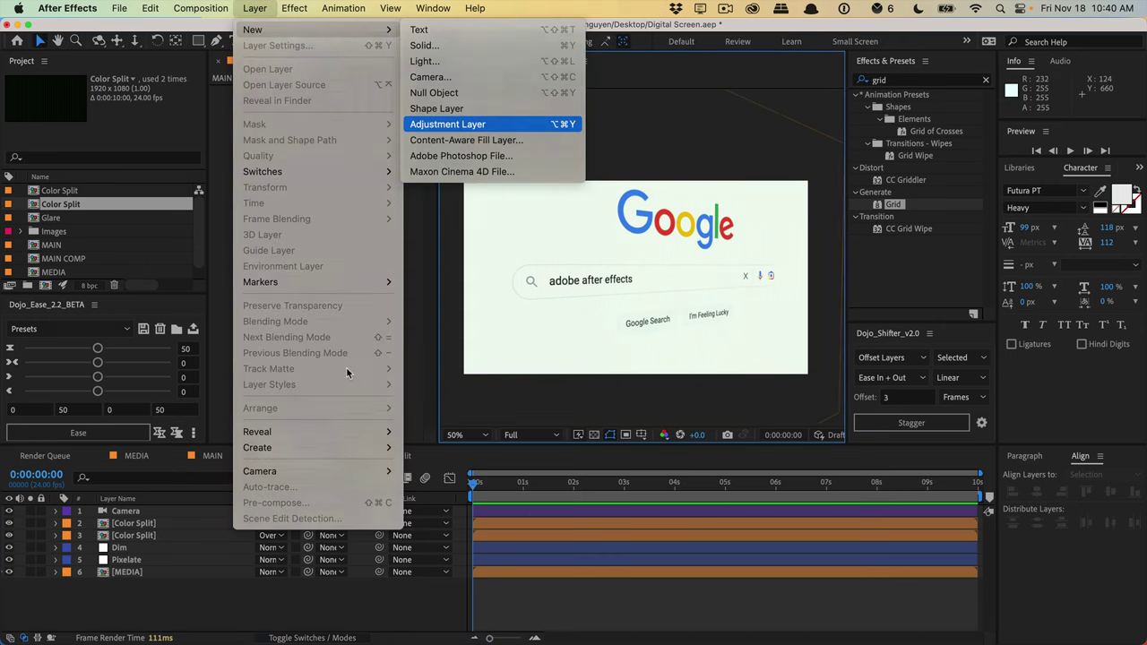
{"action": "left_click", "coordinate": [473, 123]}
{"action": "key", "text": "Return"}
{"action": "type", "text": "CC"}
{"action": "key", "text": "Return"}
{"action": "left_click_drag", "start_coordinate": [170, 529], "coordinate": [170, 530]}
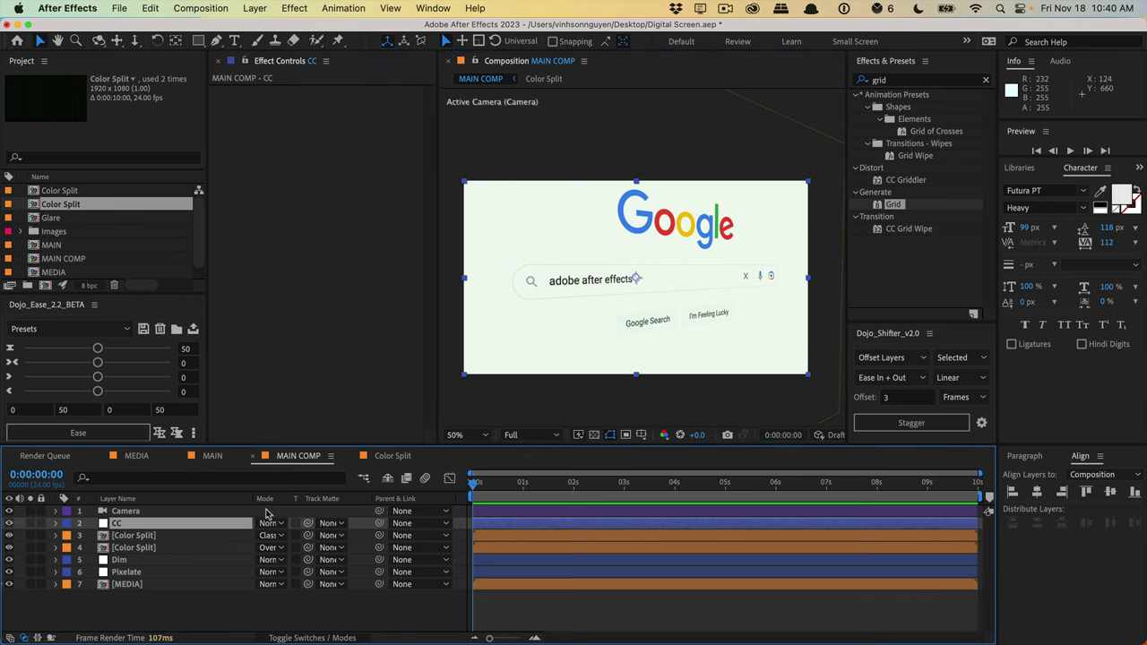
- Find the Curves effect and apply it to the CC adjustment layer
{"action": "left_click", "coordinate": [915, 79]}
{"action": "type", "text": "curves"}
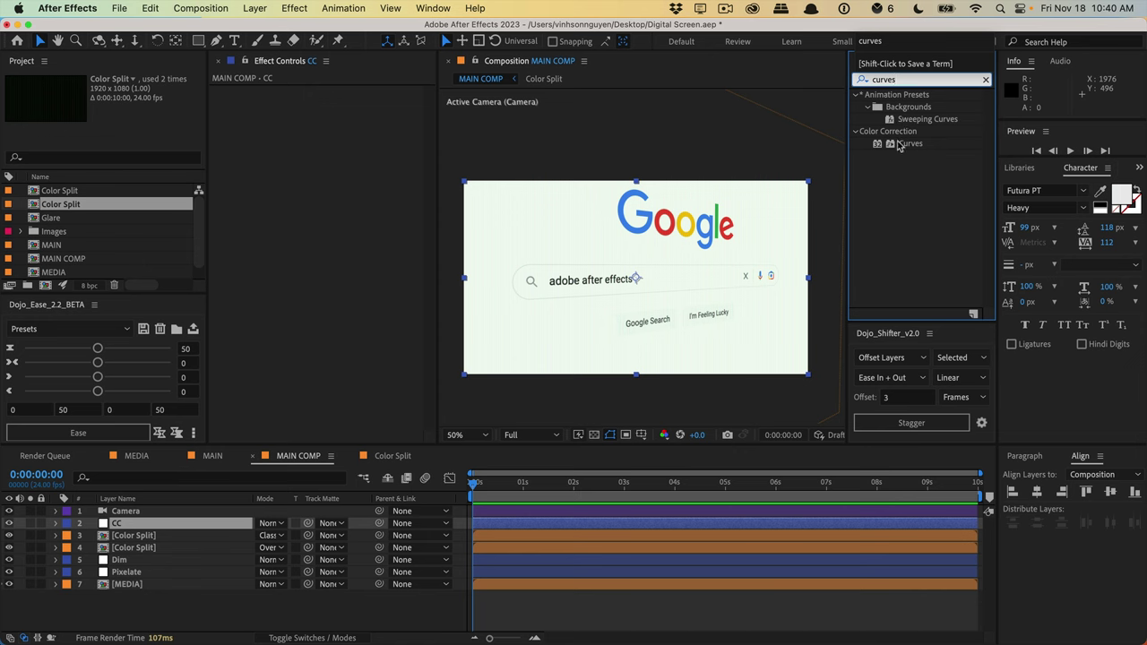
{"action": "left_click_drag", "start_coordinate": [900, 146], "coordinate": [320, 218]}
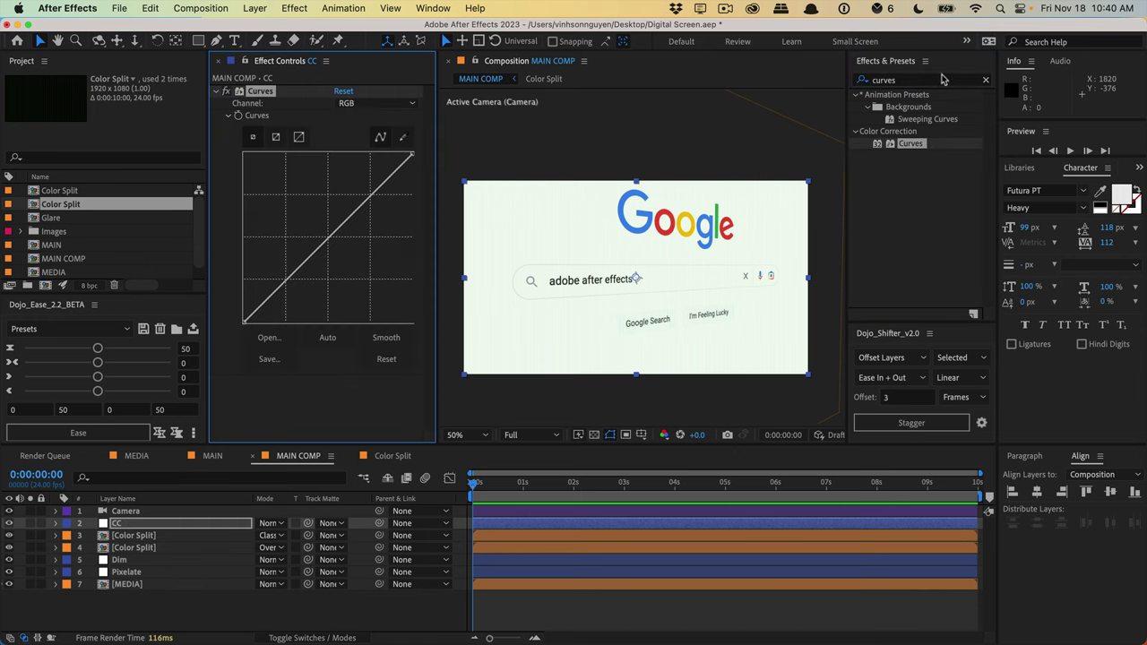
- Add the Tint effect below Curves on the CC layer and disable Tint
{"action": "type", "text": "tint"}
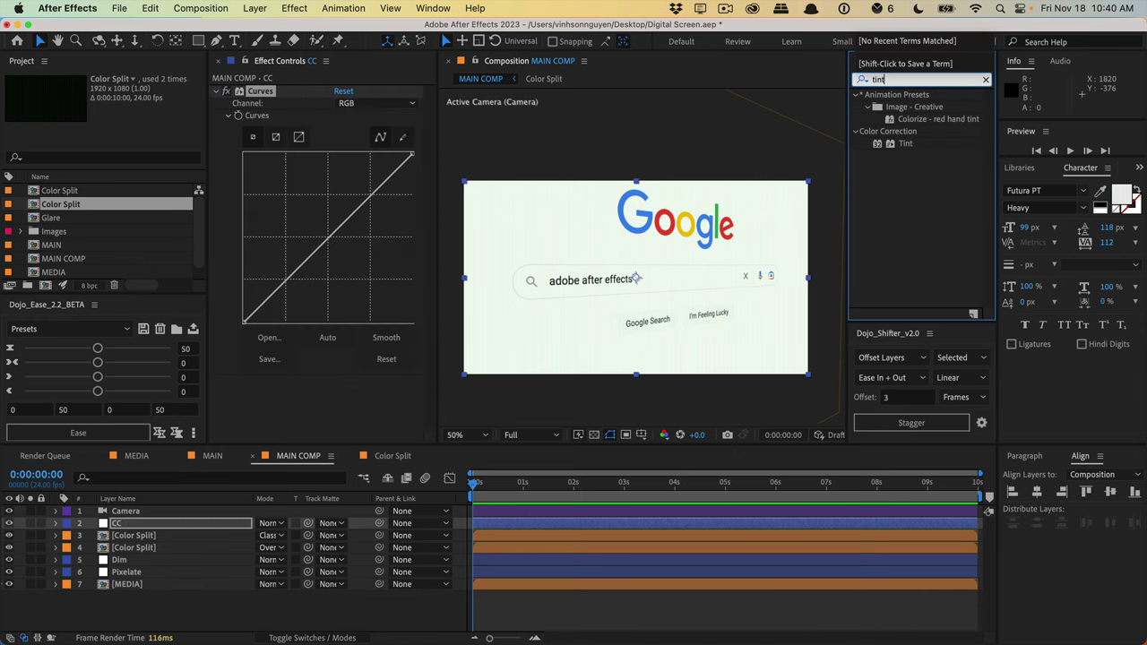
{"action": "left_click_drag", "start_coordinate": [908, 150], "coordinate": [242, 431]}
{"action": "left_click", "coordinate": [227, 381]}
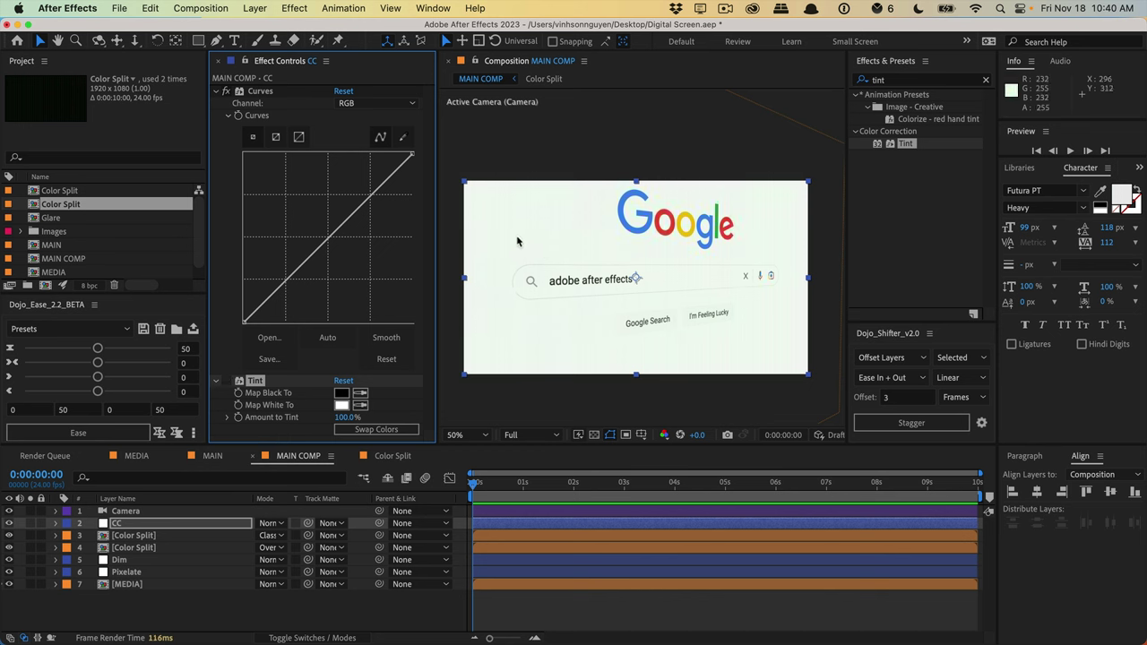
- In the Curves effect, boost the Blue channel by pulling its highlight end point inward along the upper edge
{"action": "left_click", "coordinate": [398, 105]}
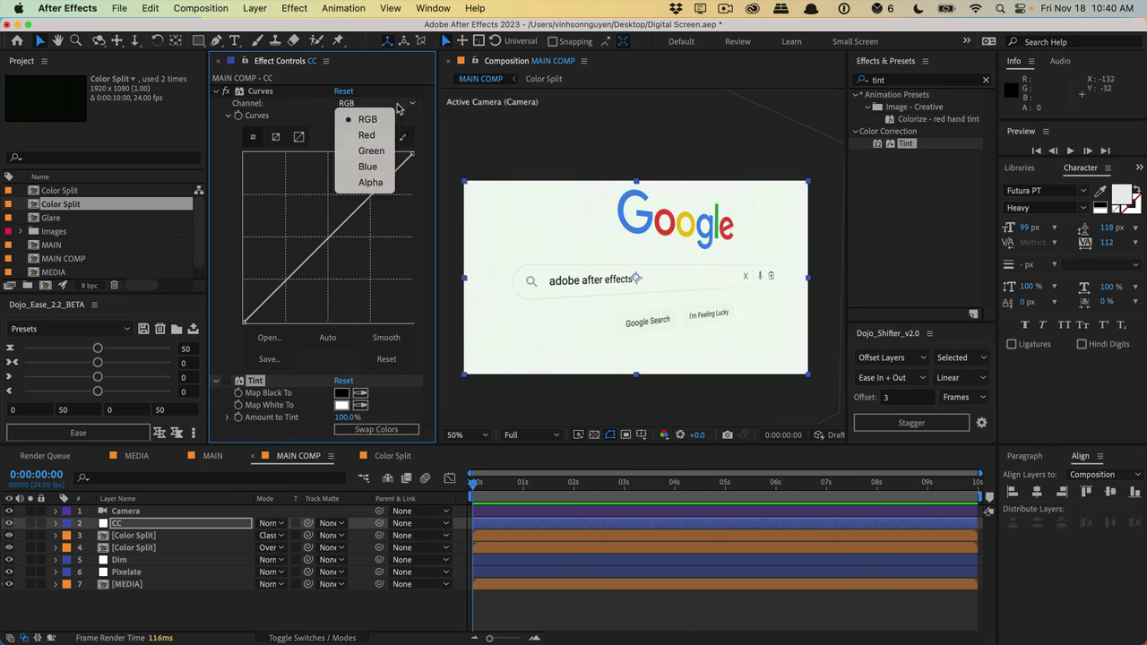
{"action": "left_click", "coordinate": [367, 166]}
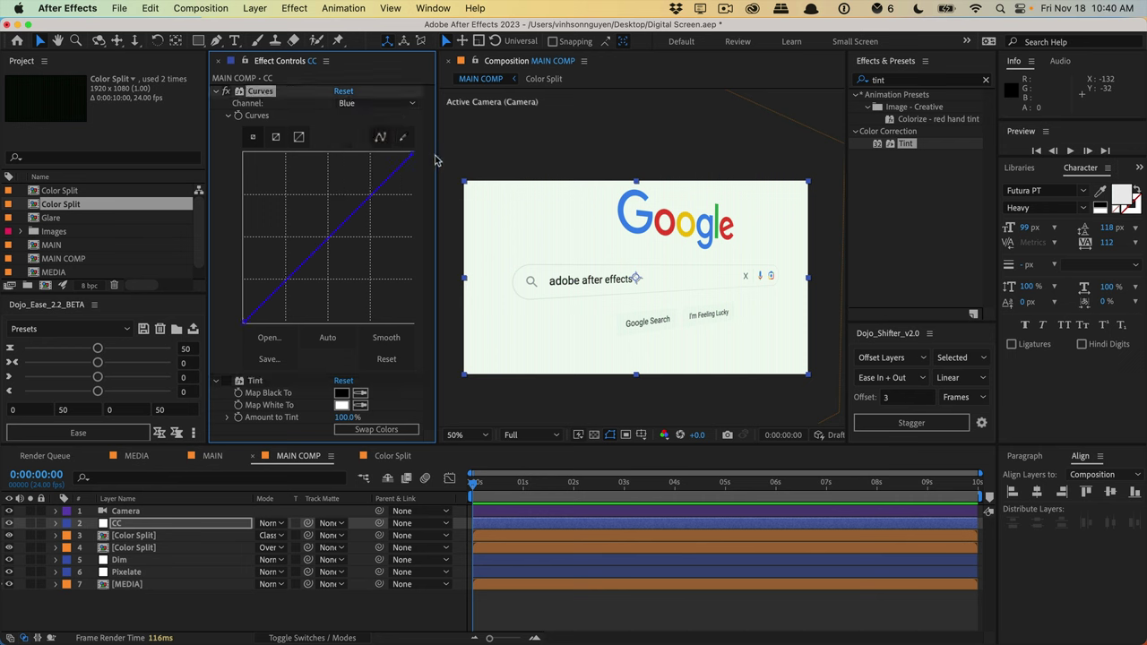
{"action": "left_click_drag", "start_coordinate": [436, 154], "coordinate": [377, 148]}
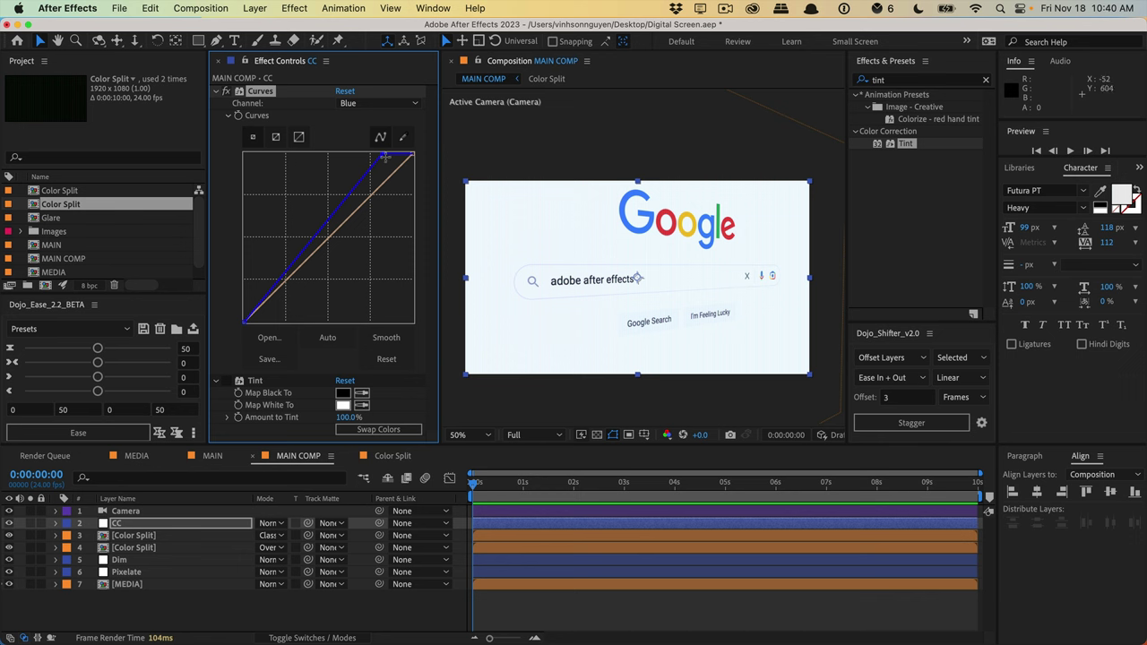
{"action": "left_click_drag", "start_coordinate": [382, 153], "coordinate": [388, 158]}
- Pull the Green channel's curve slightly down with a point in the lower midtones
{"action": "left_click", "coordinate": [354, 103]}
{"action": "left_click", "coordinate": [354, 149]}
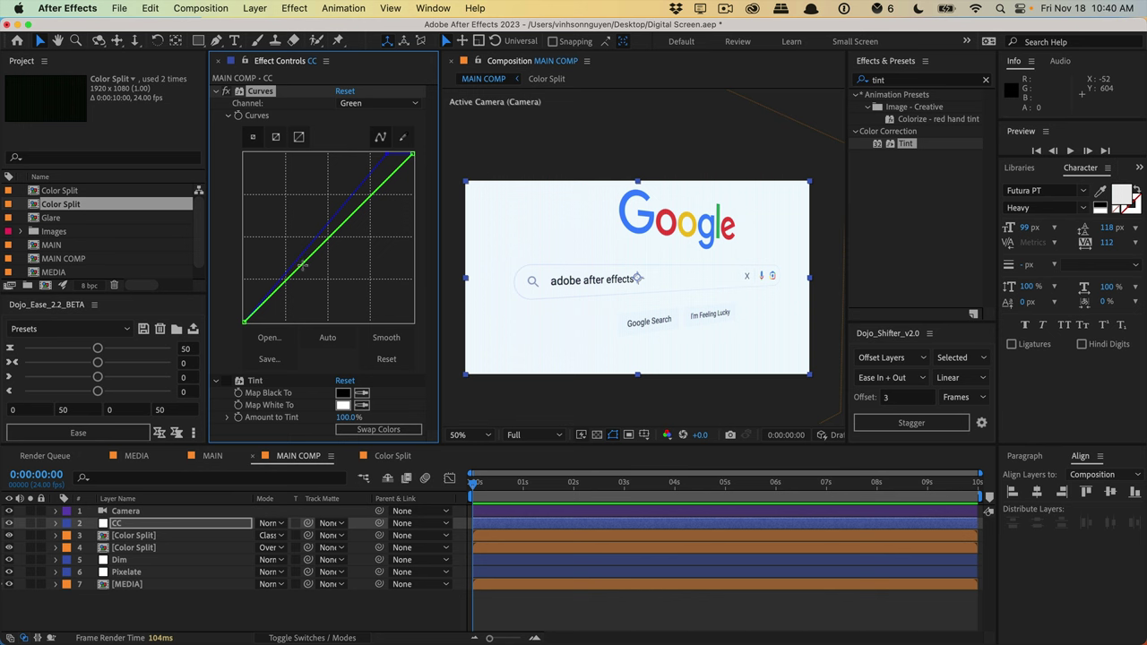
{"action": "left_click_drag", "start_coordinate": [306, 265], "coordinate": [306, 266]}
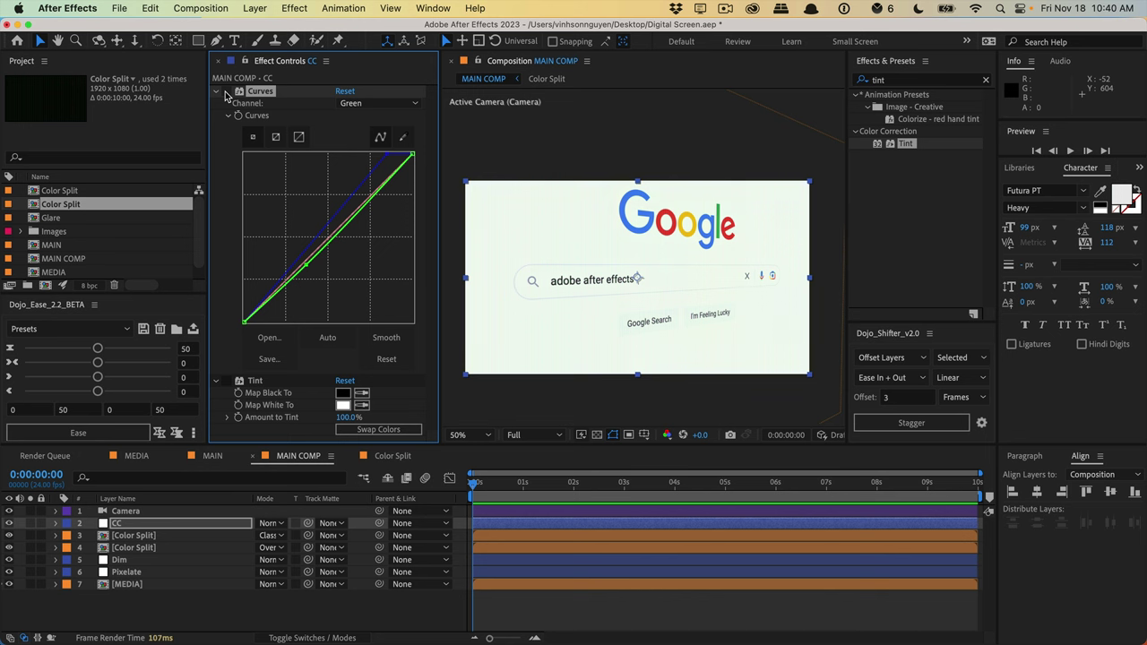
- In the CC layer's Curves effect, nudge the RGB highlight end point down and shape a slight S-curve with upper and lower points
{"action": "left_click", "coordinate": [378, 103]}
{"action": "left_click", "coordinate": [371, 115]}
{"action": "left_click_drag", "start_coordinate": [411, 155], "coordinate": [414, 158]}
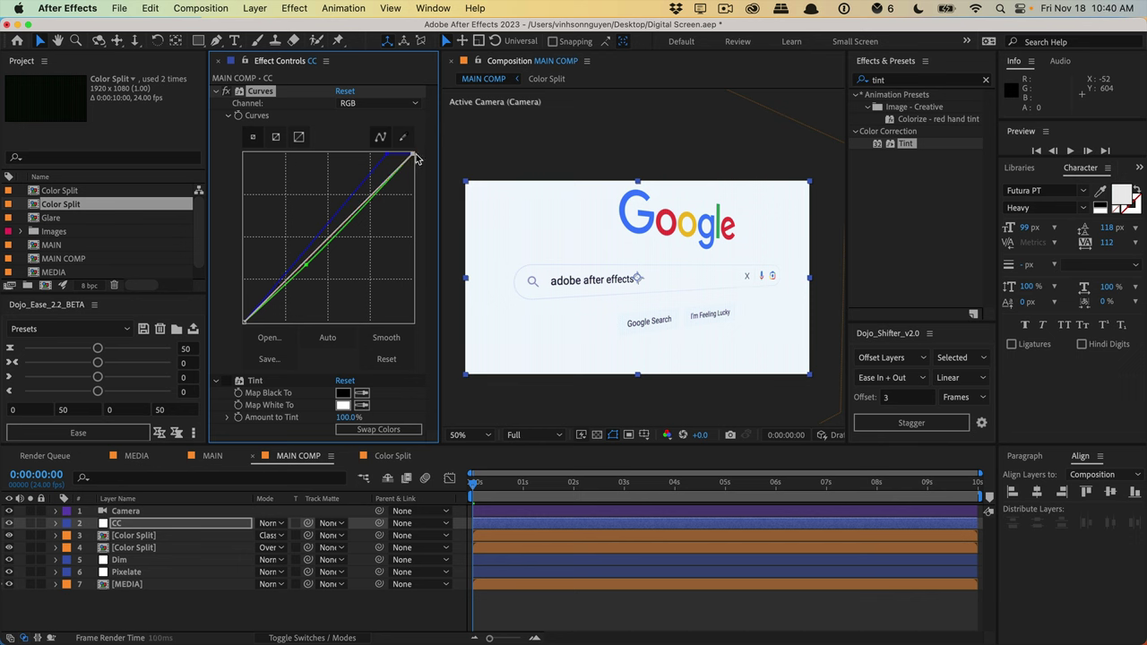
{"action": "left_click", "coordinate": [381, 185]}
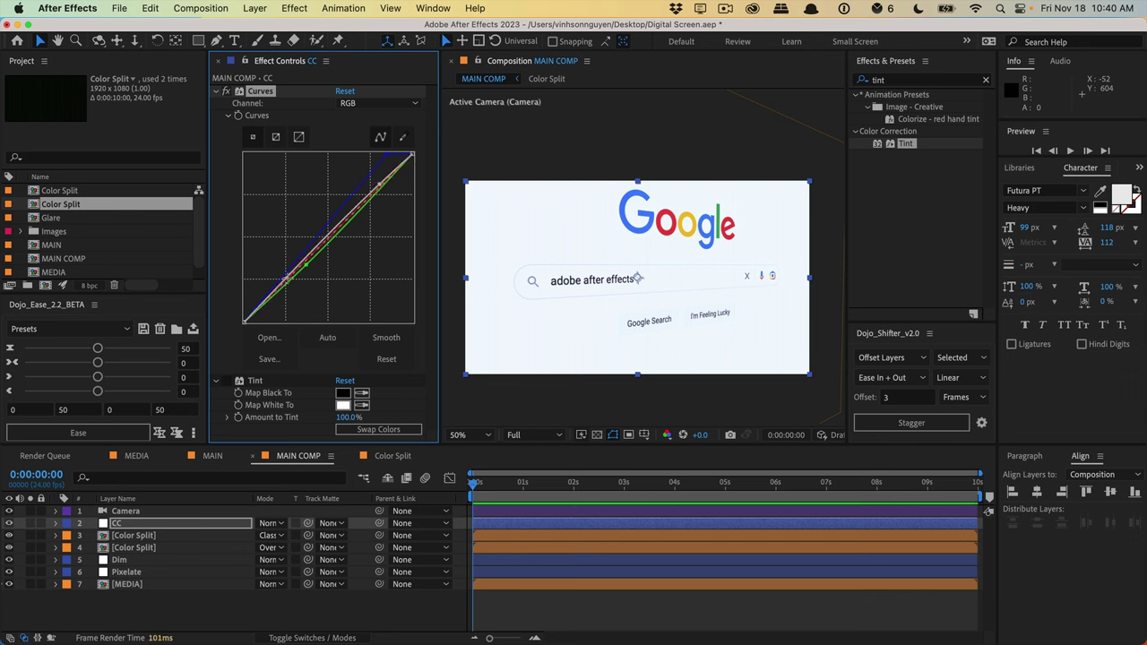
{"action": "left_click", "coordinate": [289, 283]}
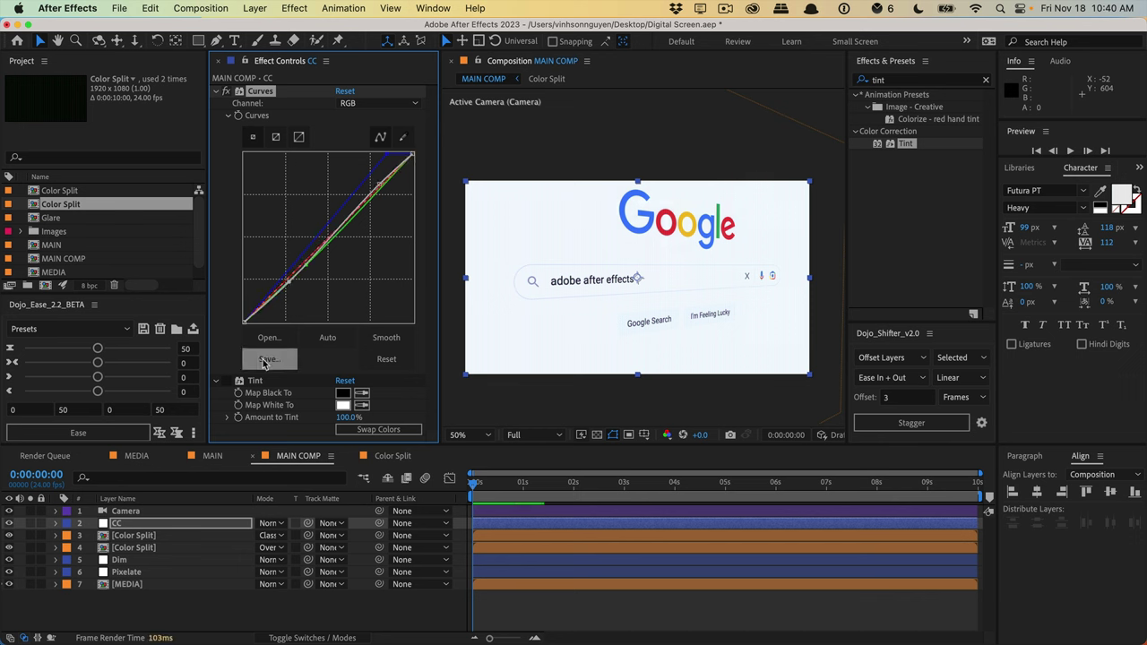
- Enable the CC layer's Tint effect at a 5% tint amount and compare the image with the layer hidden and shown
{"action": "left_click", "coordinate": [225, 380]}
{"action": "left_click", "coordinate": [345, 418]}
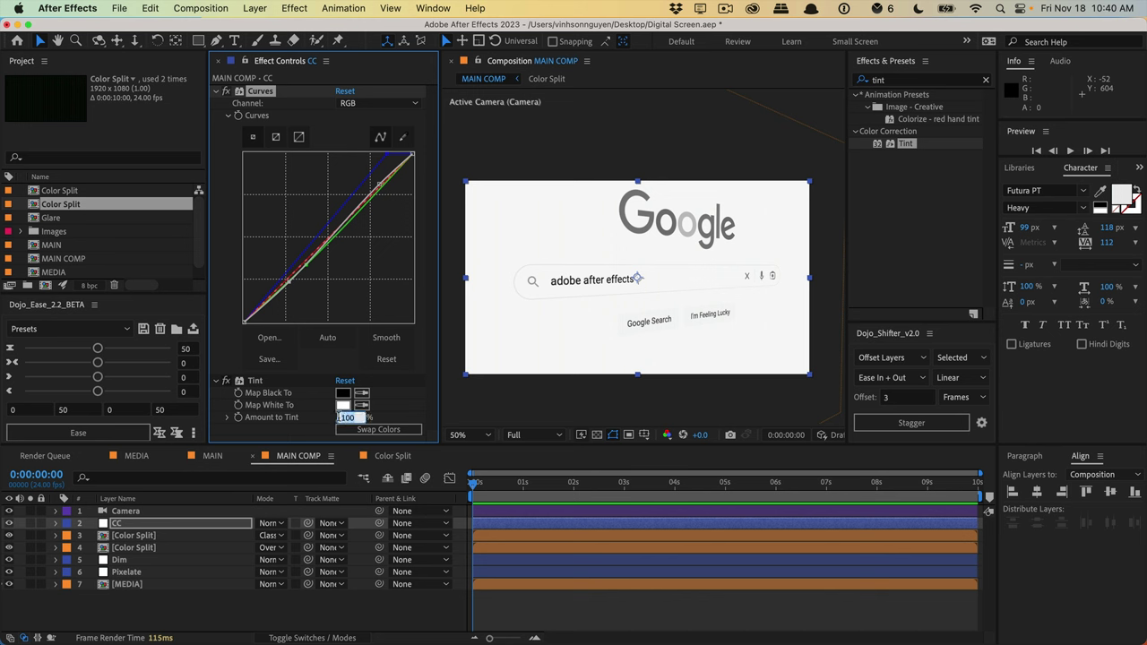
{"action": "type", "text": "5"}
{"action": "key", "text": "Return"}
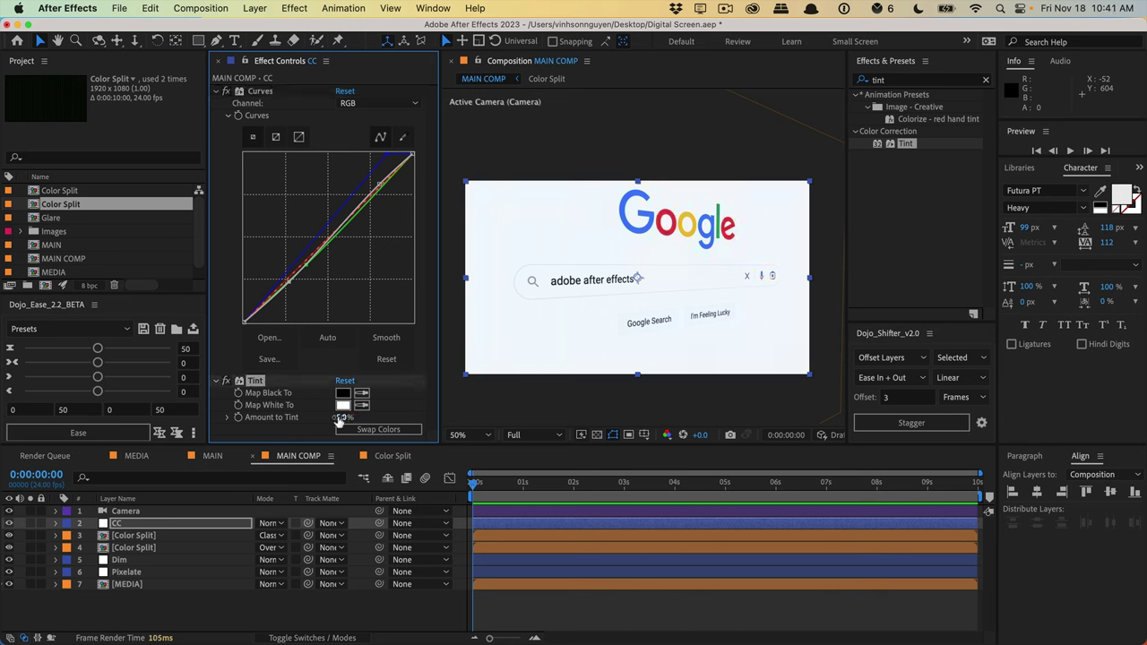
{"action": "left_click", "coordinate": [11, 527]}
{"action": "left_click", "coordinate": [11, 527]}
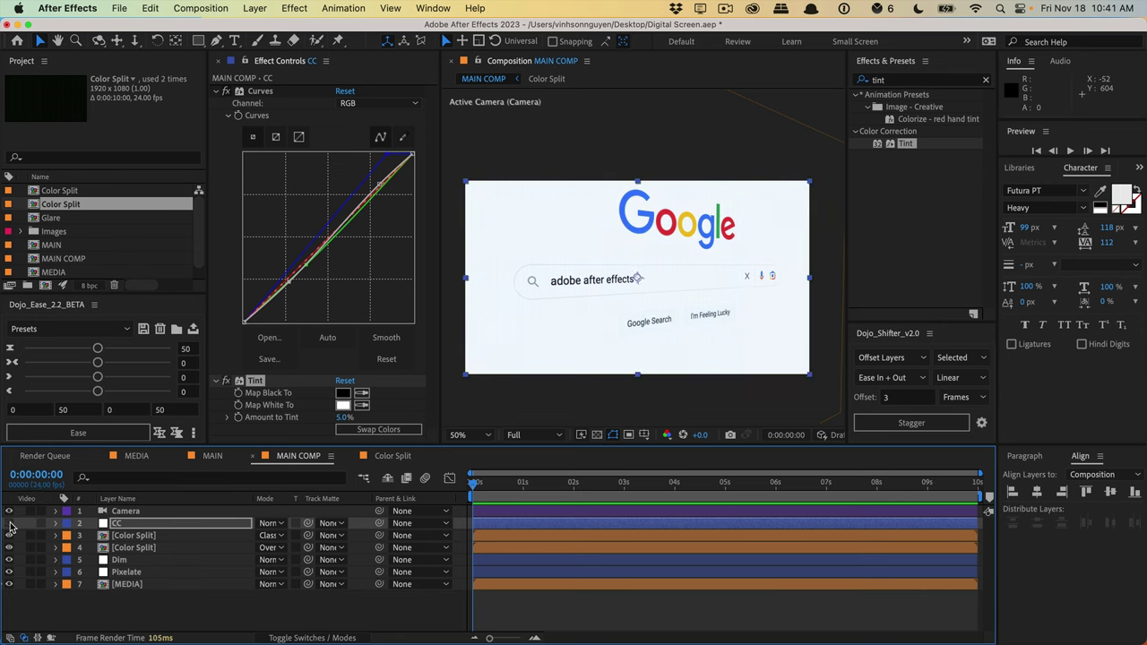
- Add an adjustment layer directly above the MEDIA layer and name it Chromatic Abberation
{"action": "left_click", "coordinate": [458, 322]}
{"action": "left_click", "coordinate": [255, 8]}
{"action": "mouse_move", "coordinate": [256, 30]}
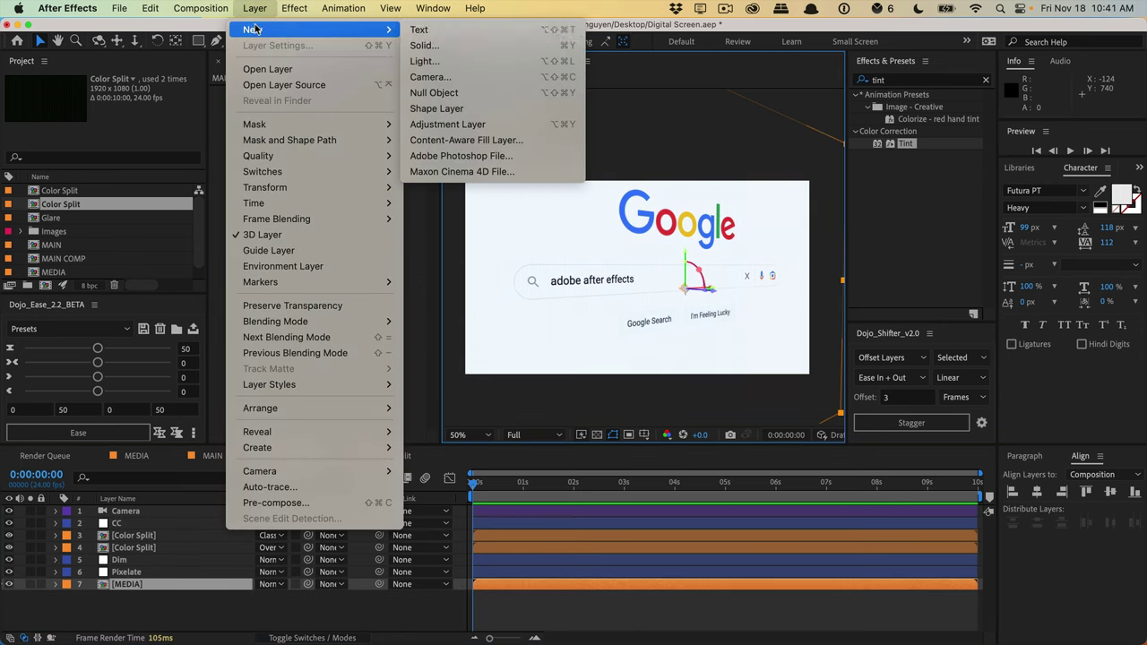
{"action": "left_click", "coordinate": [451, 124]}
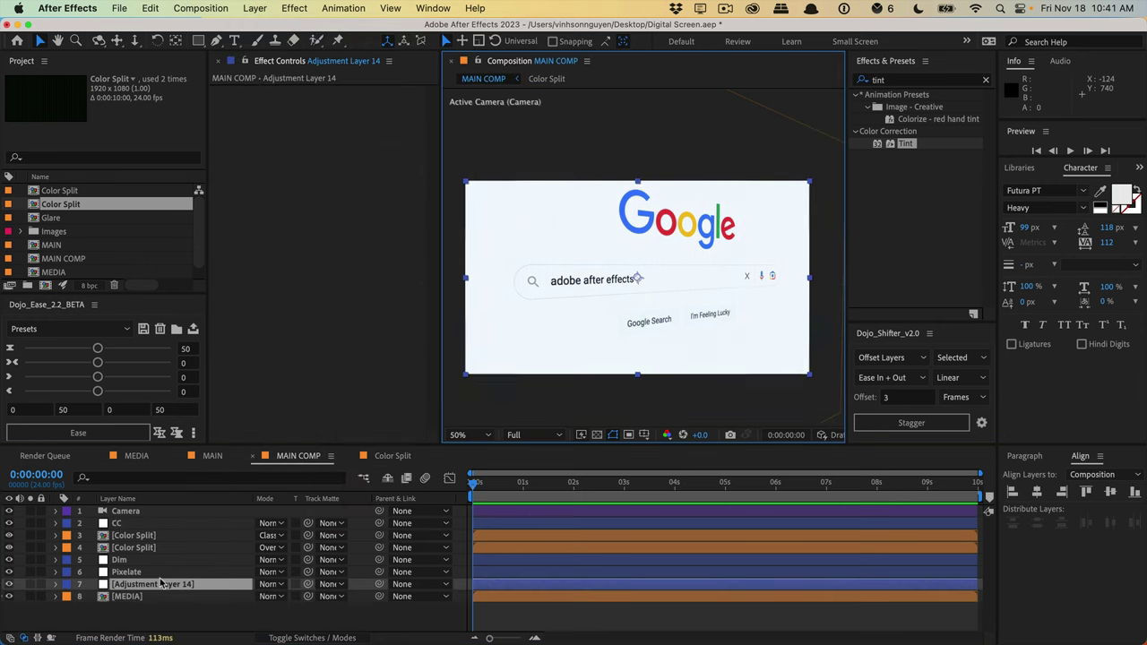
{"action": "key", "text": "Return"}
{"action": "type", "text": "Chromatic Abb"}
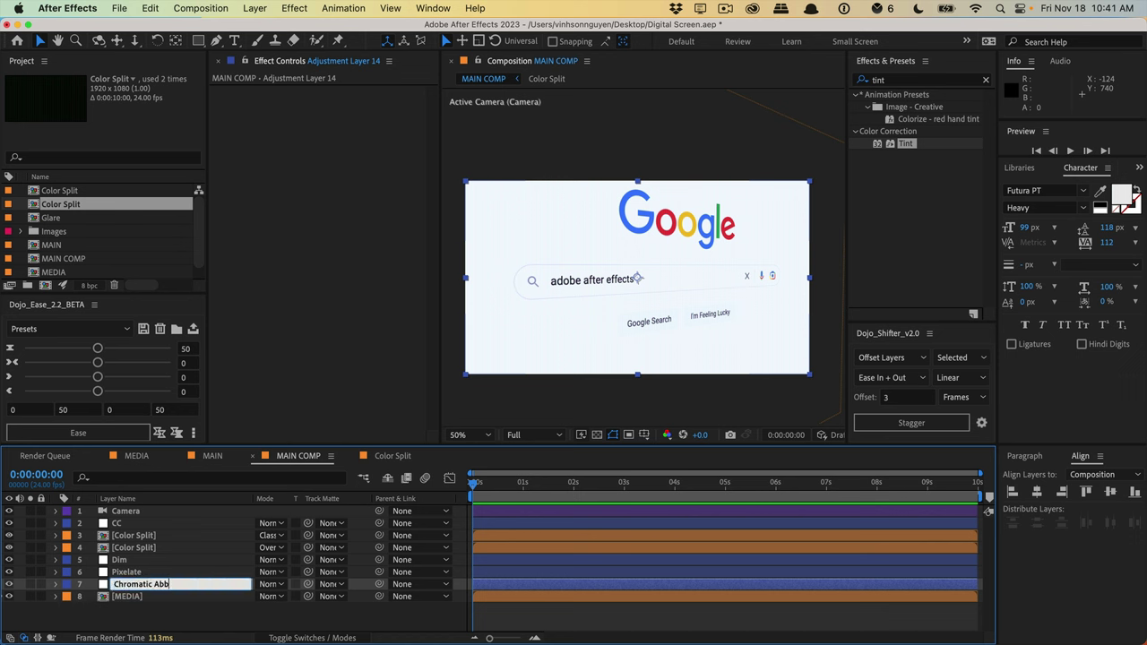
{"action": "key", "text": "Return"}
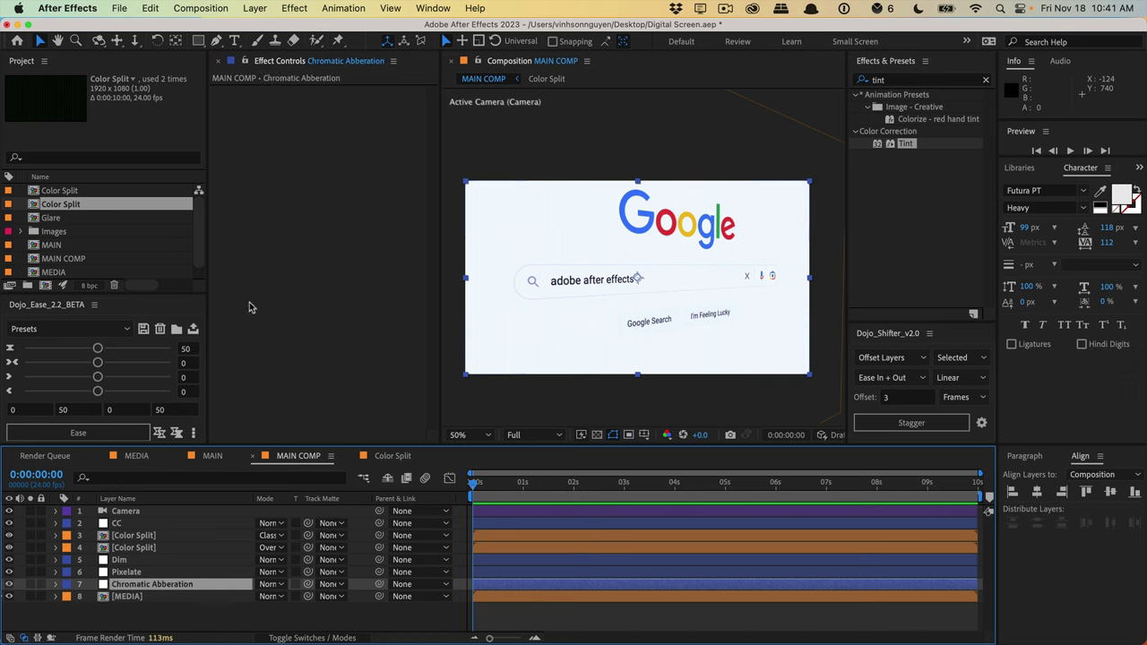
- Apply the VR Chromatic Aberrations effect from the Immersive Video category to the Chromatic Abberation layer
{"action": "left_click", "coordinate": [985, 81]}
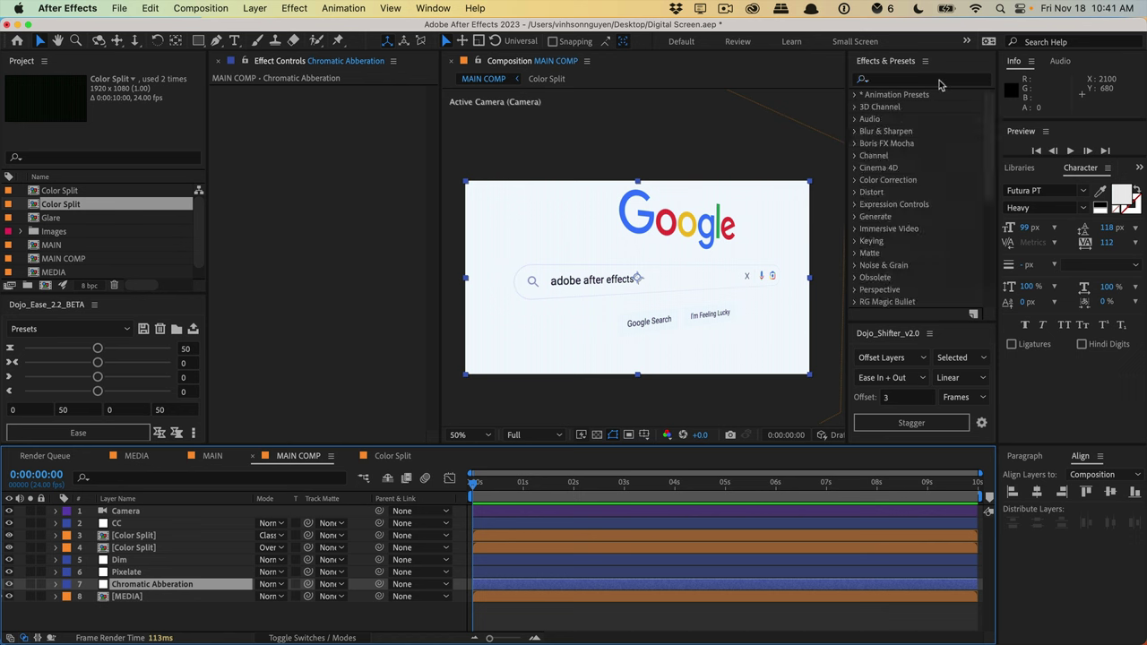
{"action": "left_click", "coordinate": [856, 230]}
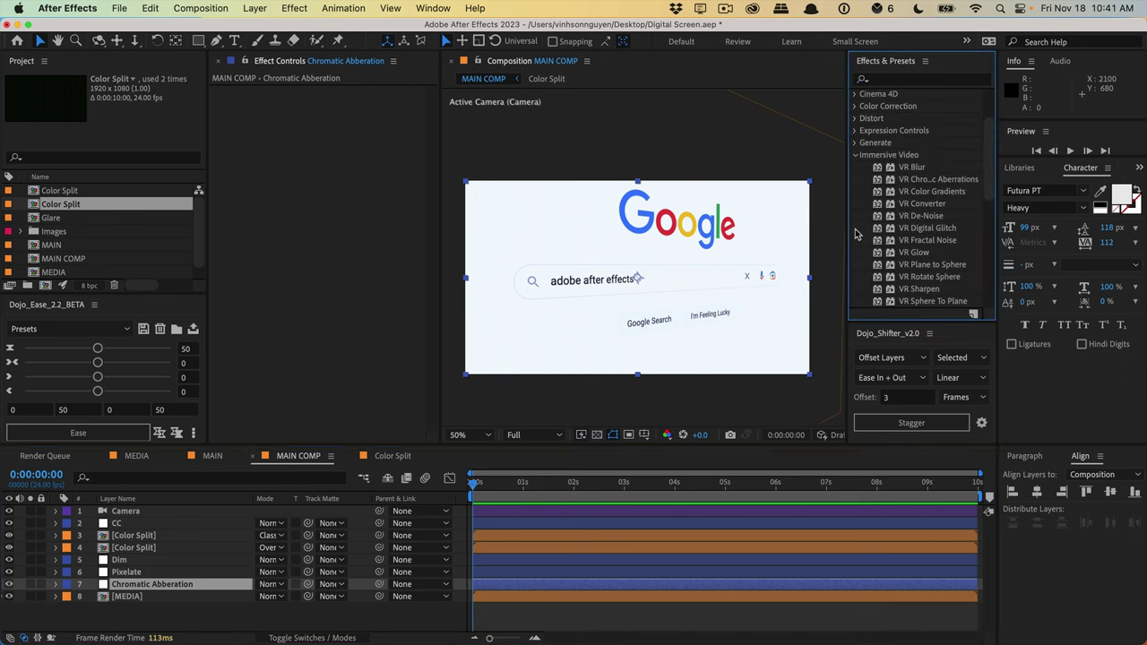
{"action": "scroll", "coordinate": [856, 234], "scroll_direction": "down", "scroll_amount": 1}
{"action": "left_click_drag", "start_coordinate": [930, 172], "coordinate": [153, 585]}
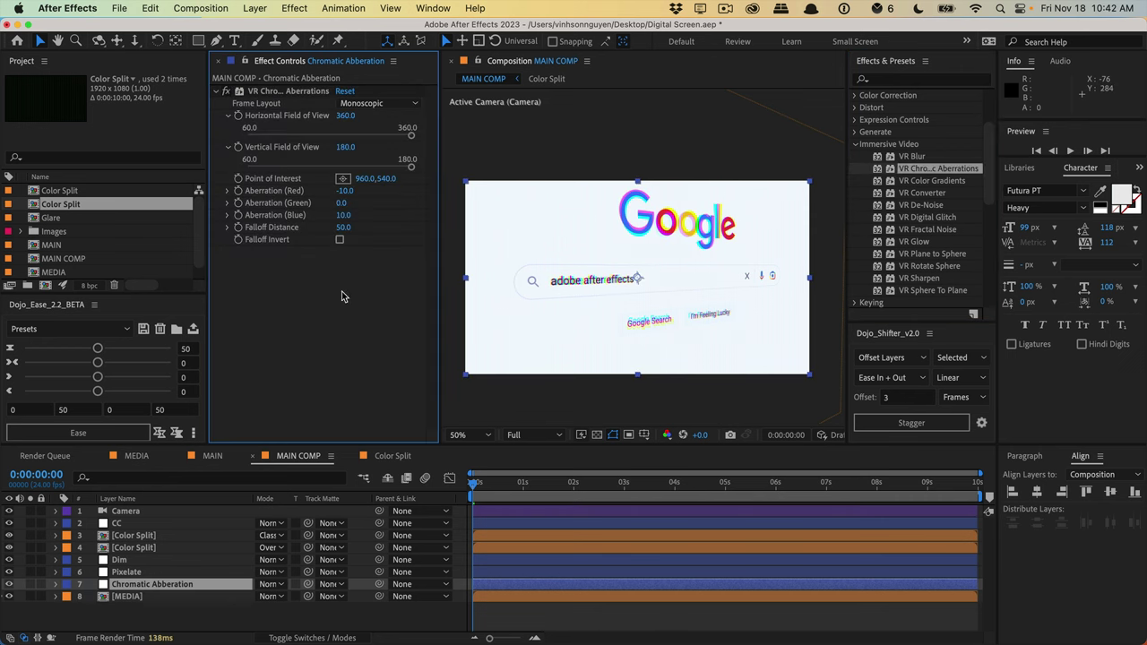
- Set both the red and the blue aberration of the VR Chromatic Aberrations effect to 2
{"action": "left_click", "coordinate": [346, 191]}
{"action": "type", "text": "2"}
{"action": "key", "text": "Return"}
{"action": "left_click", "coordinate": [346, 216]}
{"action": "type", "text": "2"}
{"action": "key", "text": "Return"}
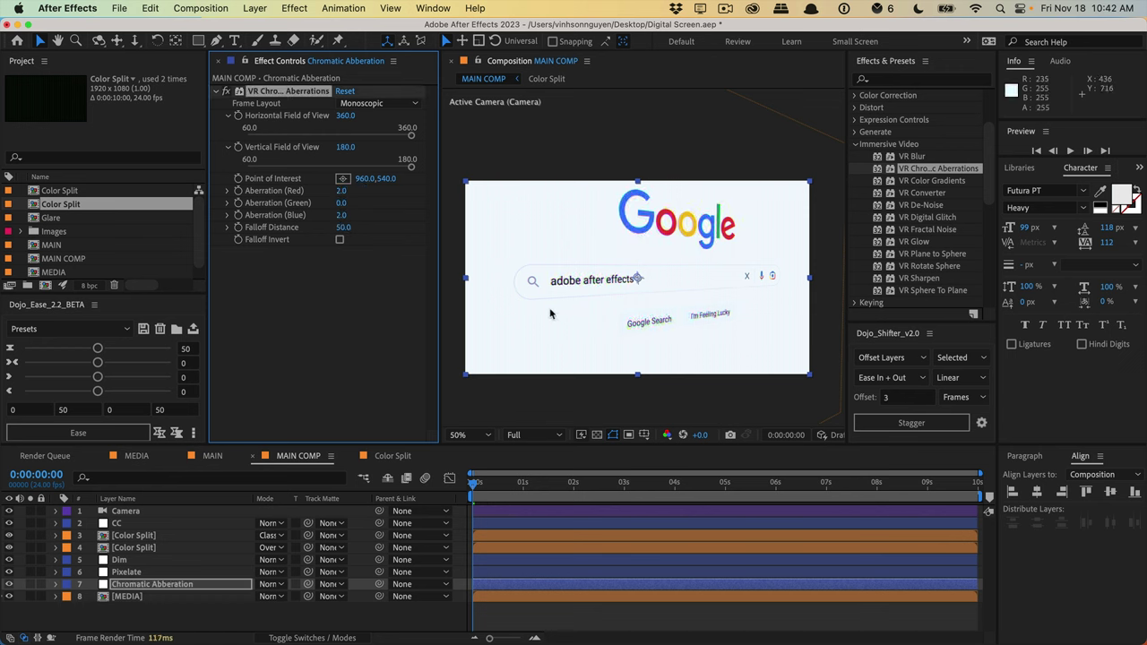
- Set the blue and green aberration to 4 each while checking the fringing on the search text
{"action": "scroll", "coordinate": [560, 295], "scroll_direction": "up", "scroll_amount": 4}
{"action": "left_click_drag", "start_coordinate": [559, 296], "coordinate": [727, 205]}
{"action": "left_click", "coordinate": [342, 216]}
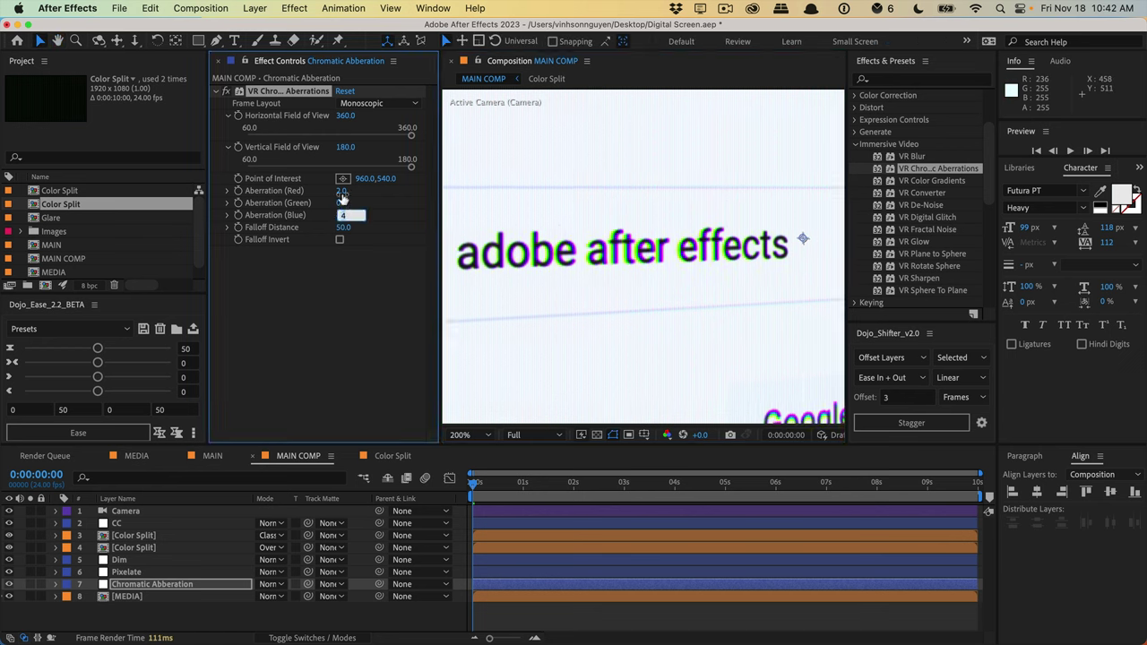
{"action": "left_click", "coordinate": [341, 204]}
{"action": "type", "text": "3"}
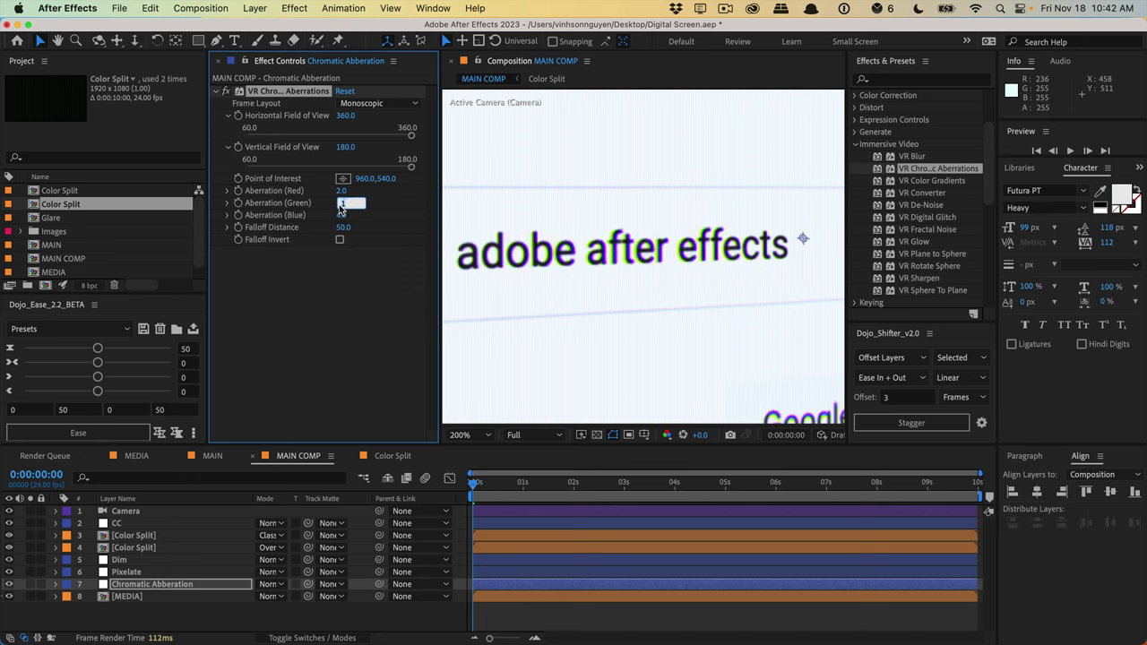
{"action": "key", "text": "Up"}
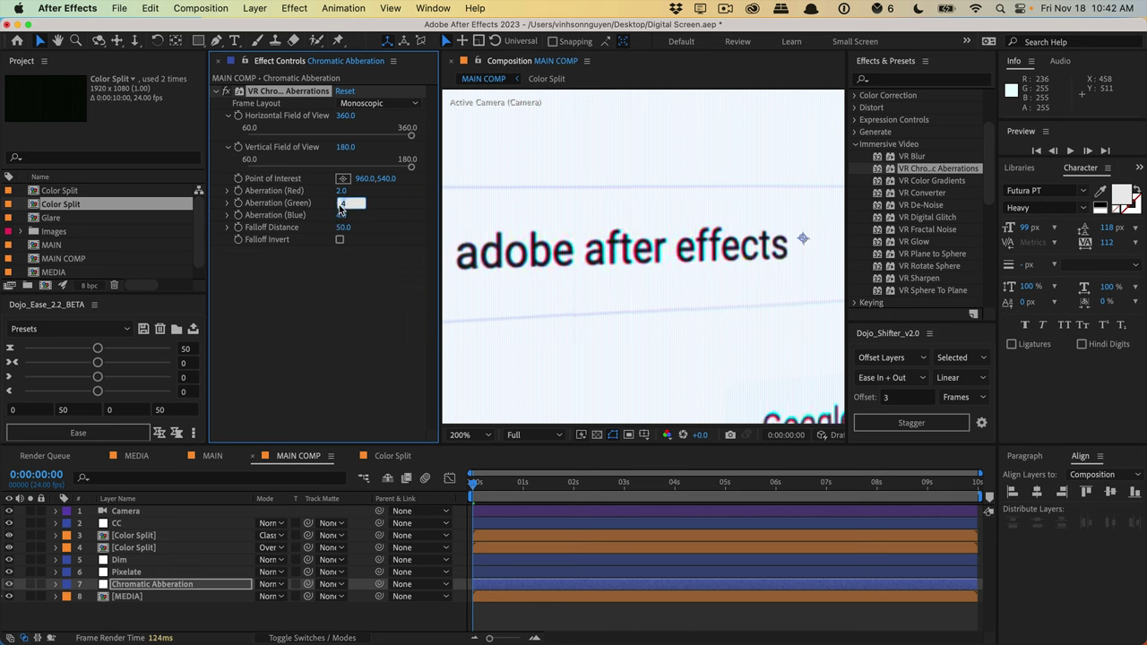
{"action": "left_click", "coordinate": [349, 191]}
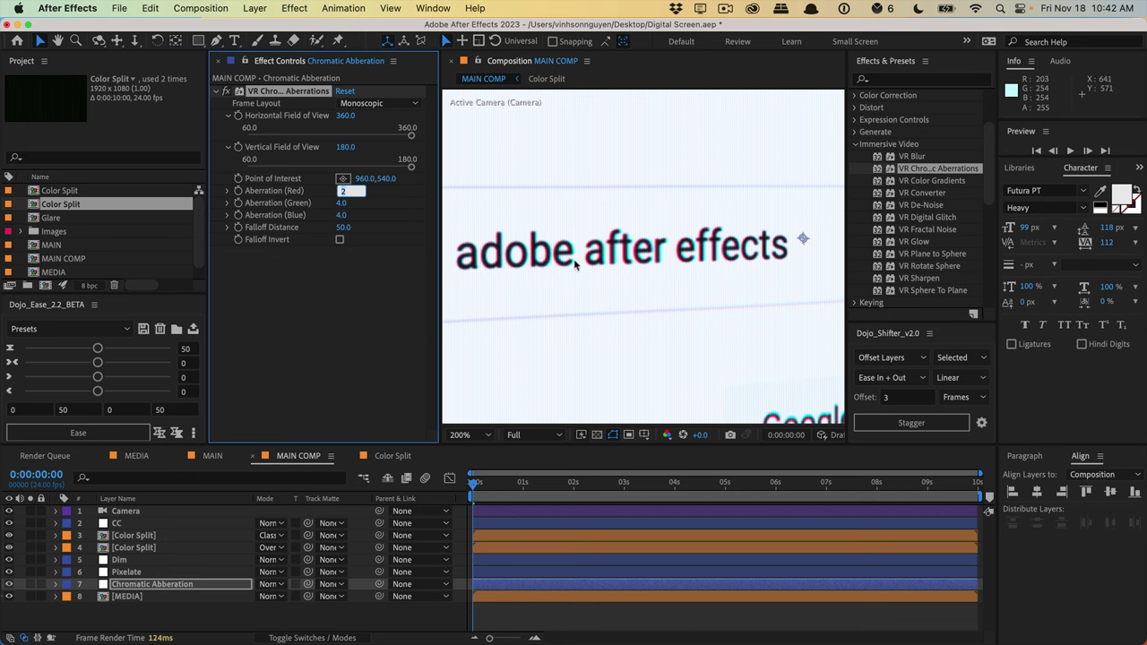
{"action": "left_click", "coordinate": [575, 260]}
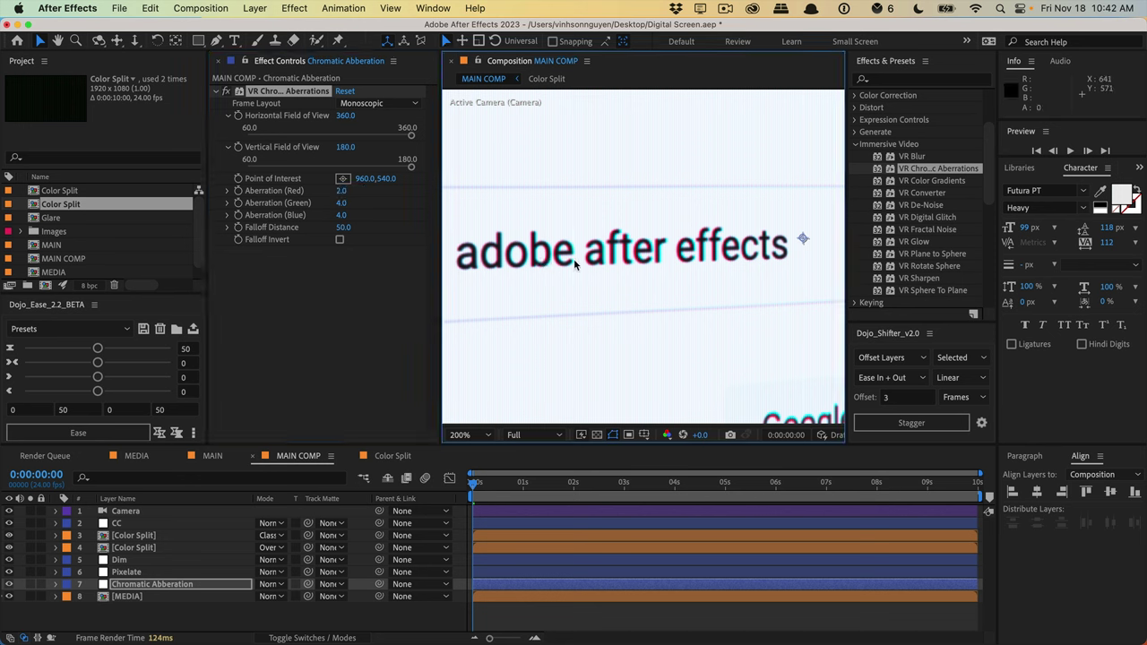
- Examine the color fringing around the "adobe after effects" search text up close and from farther away
{"action": "scroll", "coordinate": [568, 261], "scroll_direction": "up", "scroll_amount": 2}
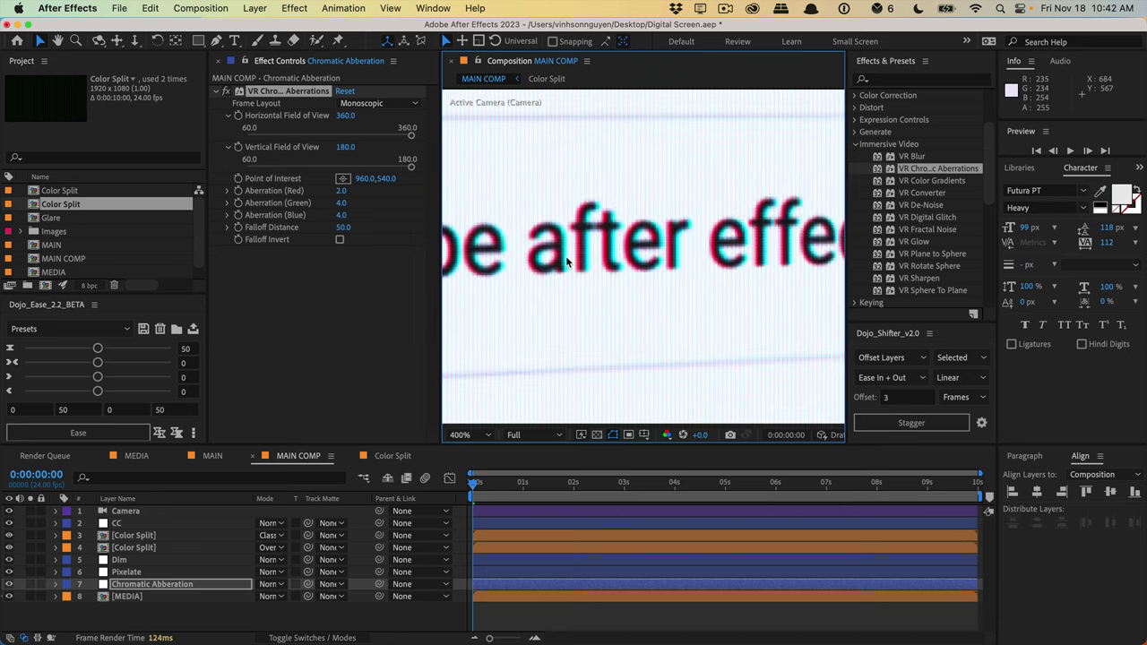
{"action": "left_click_drag", "start_coordinate": [564, 179], "coordinate": [555, 256]}
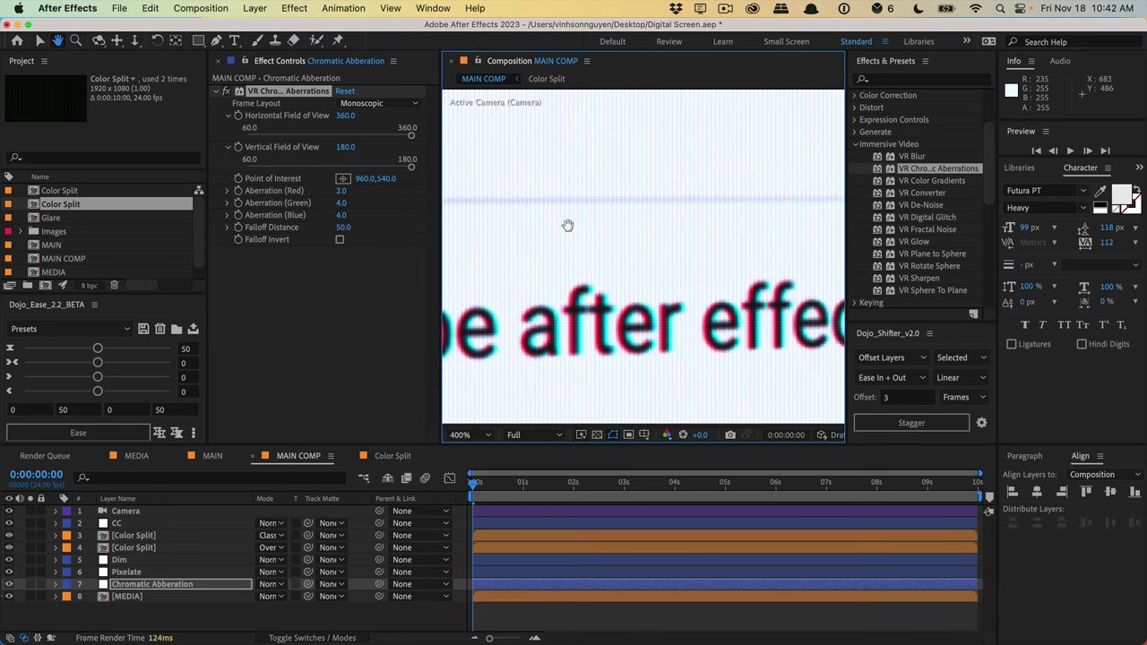
{"action": "scroll", "coordinate": [553, 269], "scroll_direction": "left", "scroll_amount": 5}
{"action": "scroll", "coordinate": [553, 269], "scroll_direction": "down", "scroll_amount": 3}
{"action": "scroll", "coordinate": [594, 275], "scroll_direction": "down", "scroll_amount": 4}
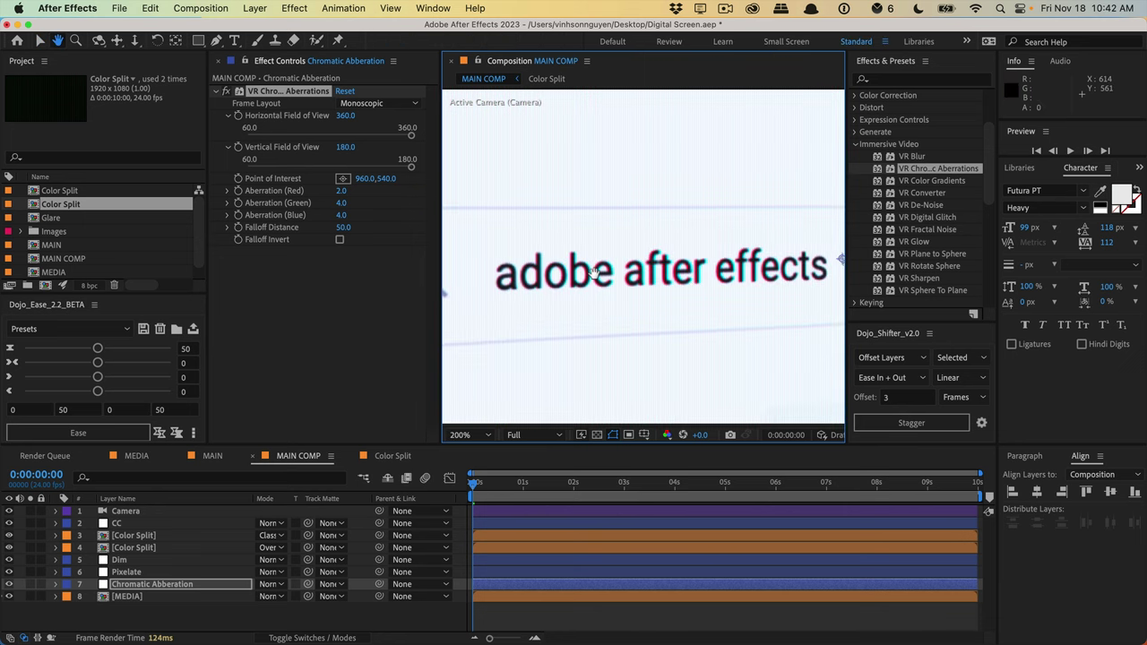
{"action": "key", "text": "v"}
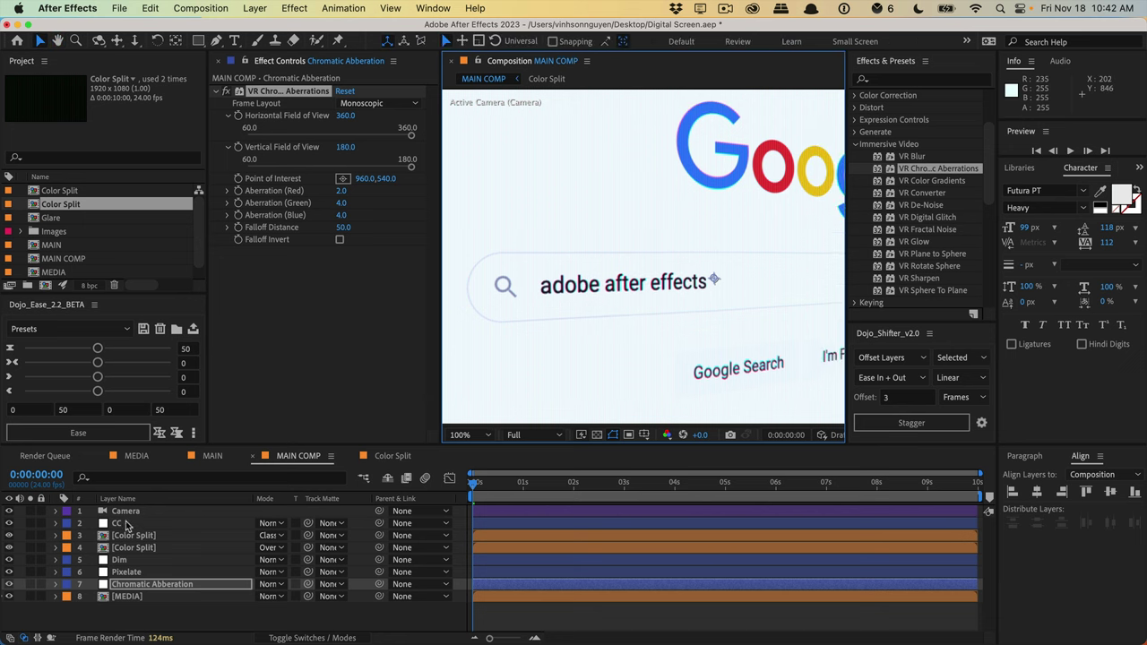
- Expand the Camera layer's Camera Options and set the Aperture to 18 pixels
{"action": "left_click", "coordinate": [126, 513]}
{"action": "left_click", "coordinate": [57, 511]}
{"action": "left_click", "coordinate": [68, 523]}
{"action": "left_click", "coordinate": [68, 523]}
{"action": "left_click", "coordinate": [68, 536]}
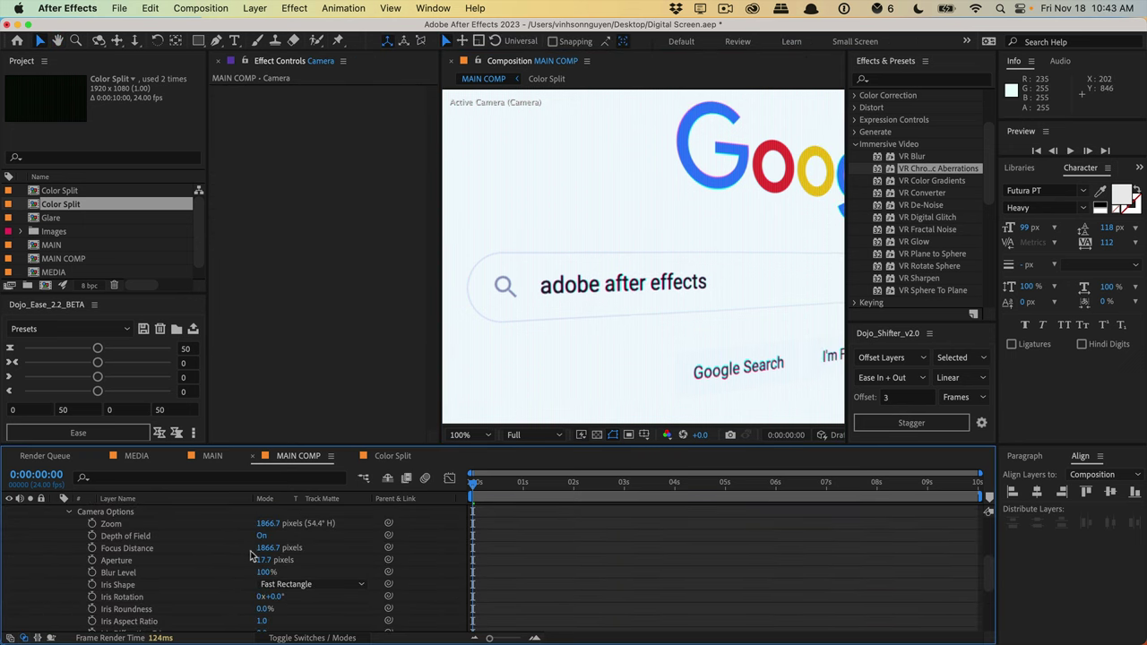
{"action": "scroll", "coordinate": [650, 349], "scroll_direction": "down", "scroll_amount": 2}
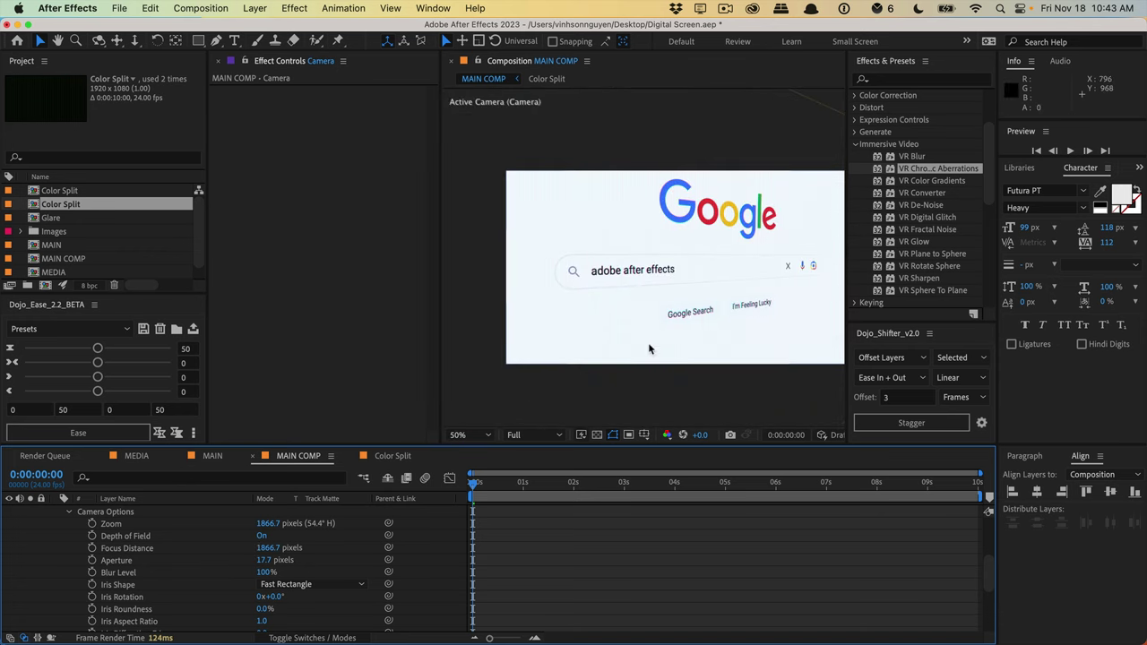
{"action": "left_click", "coordinate": [269, 561]}
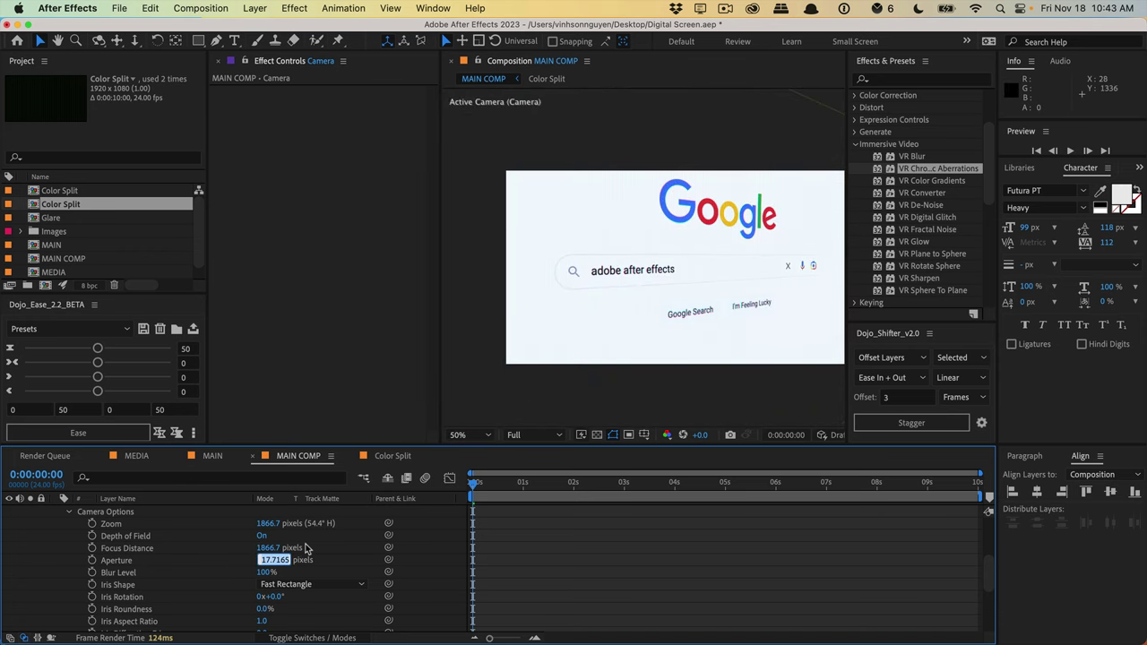
{"action": "type", "text": "18"}
{"action": "key", "text": "Return"}
- Reduce the camera's Focus Distance to about 420 pixels and set its Aperture to 30 pixels
{"action": "left_click_drag", "start_coordinate": [273, 548], "coordinate": [170, 558]}
{"action": "left_click", "coordinate": [267, 560]}
{"action": "type", "text": "30"}
{"action": "key", "text": "Return"}
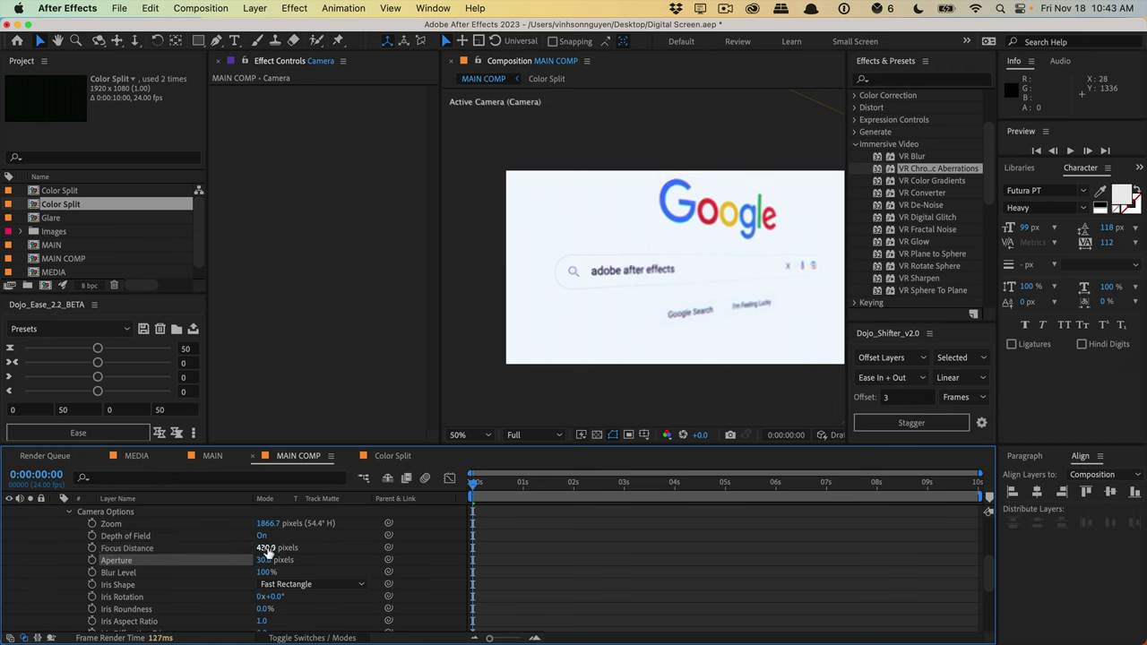
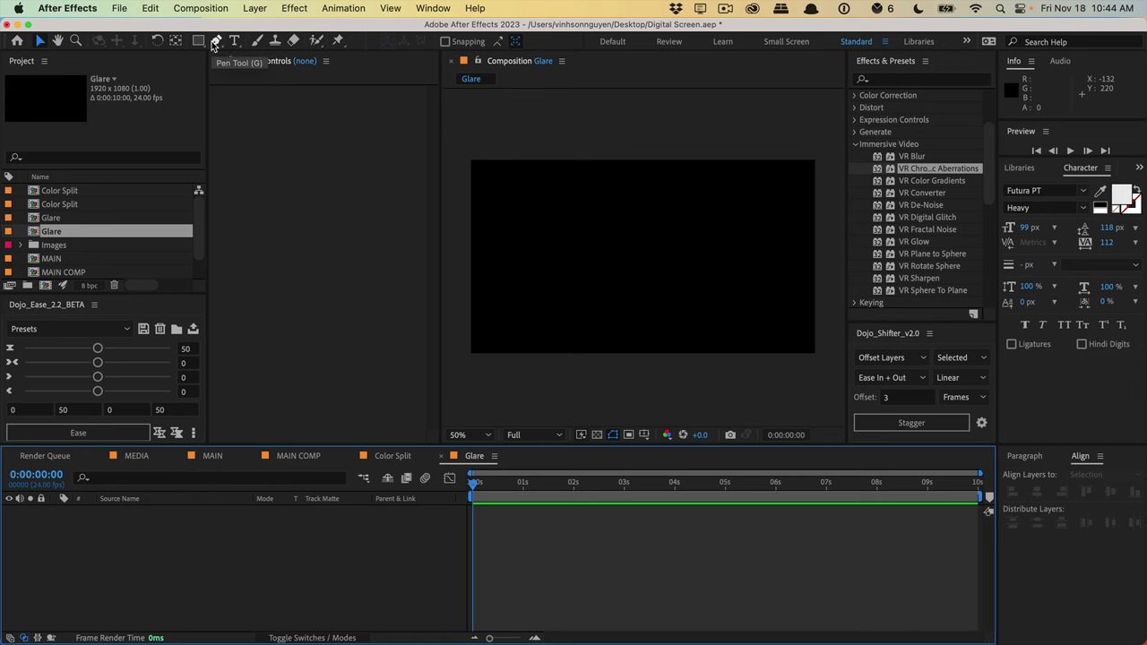
- Choose the Pen tool in the Glare composition and set the shape fill to light cyan 56D3DF
{"action": "left_click", "coordinate": [215, 42]}
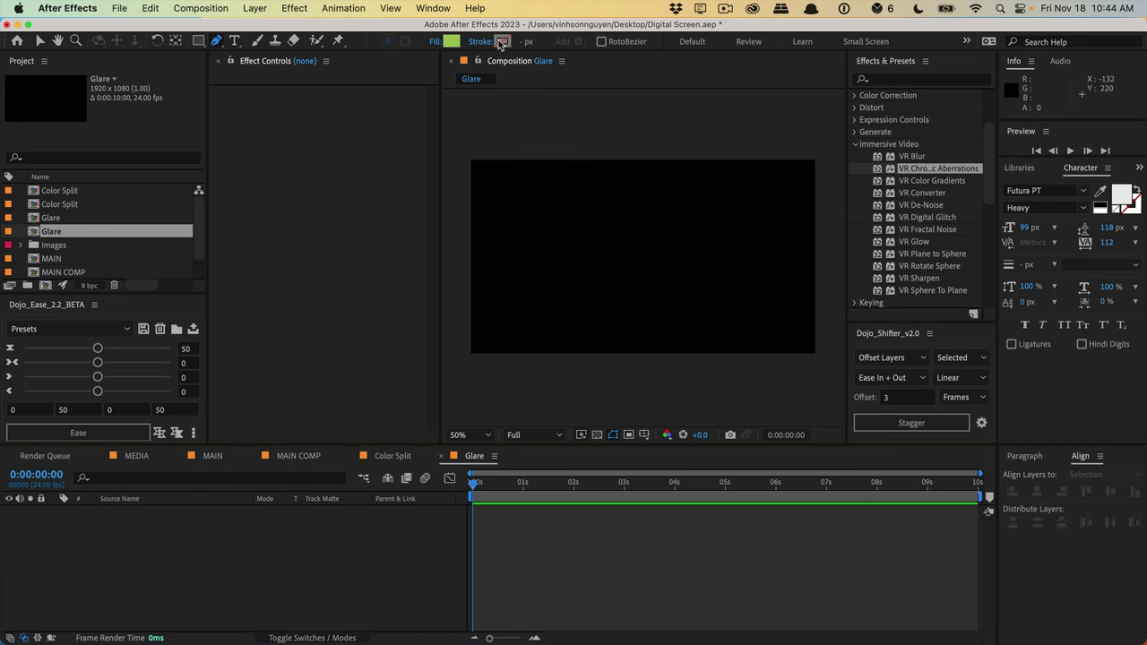
{"action": "left_click", "coordinate": [452, 43]}
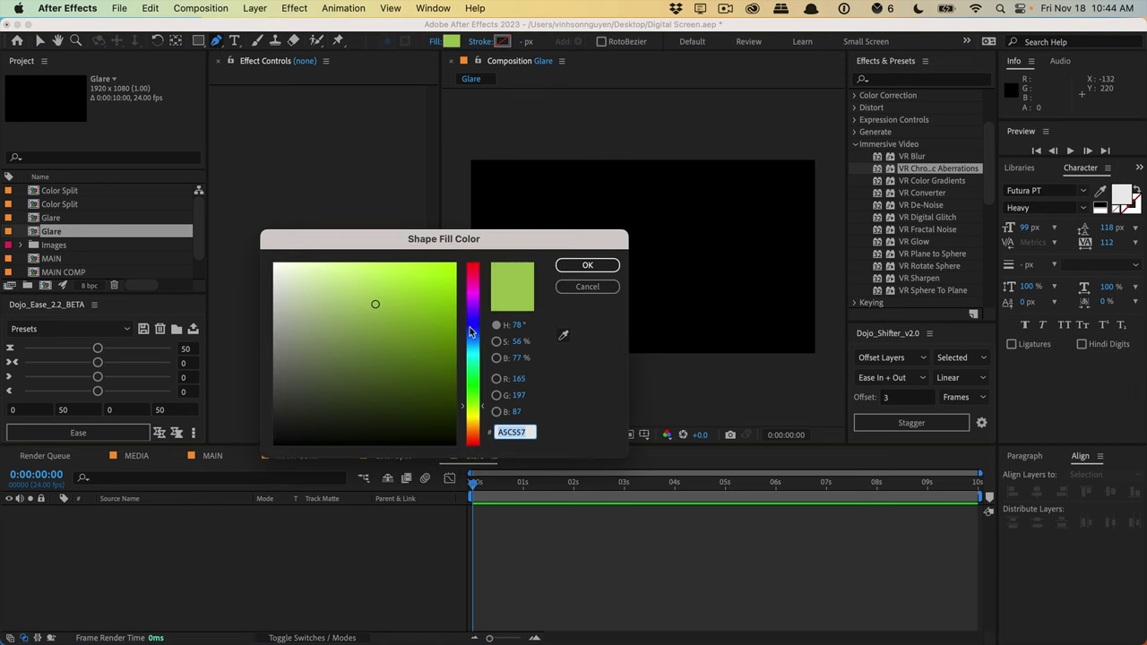
{"action": "left_click_drag", "start_coordinate": [472, 342], "coordinate": [471, 352]}
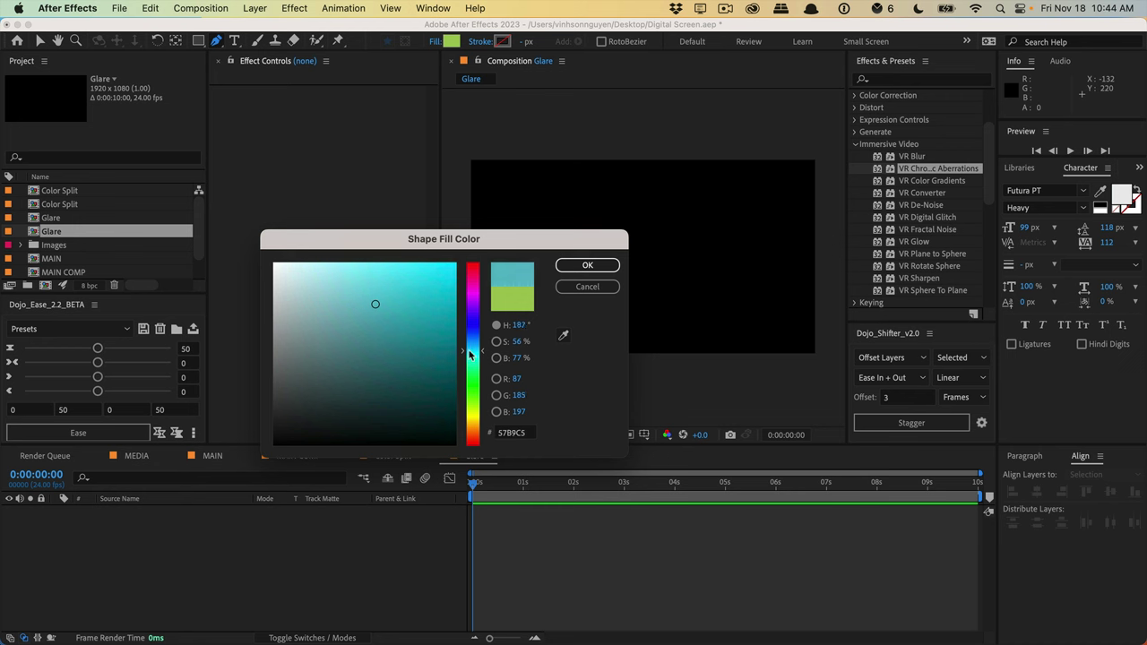
{"action": "left_click_drag", "start_coordinate": [373, 305], "coordinate": [384, 292]}
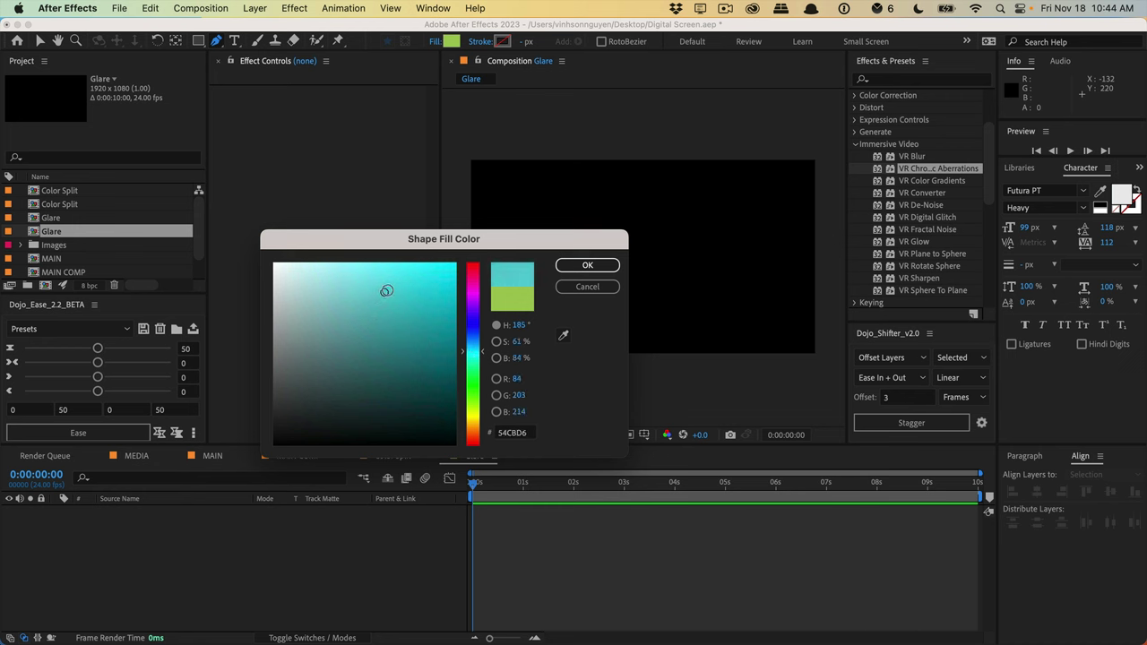
{"action": "left_click", "coordinate": [384, 286]}
{"action": "left_click", "coordinate": [586, 267]}
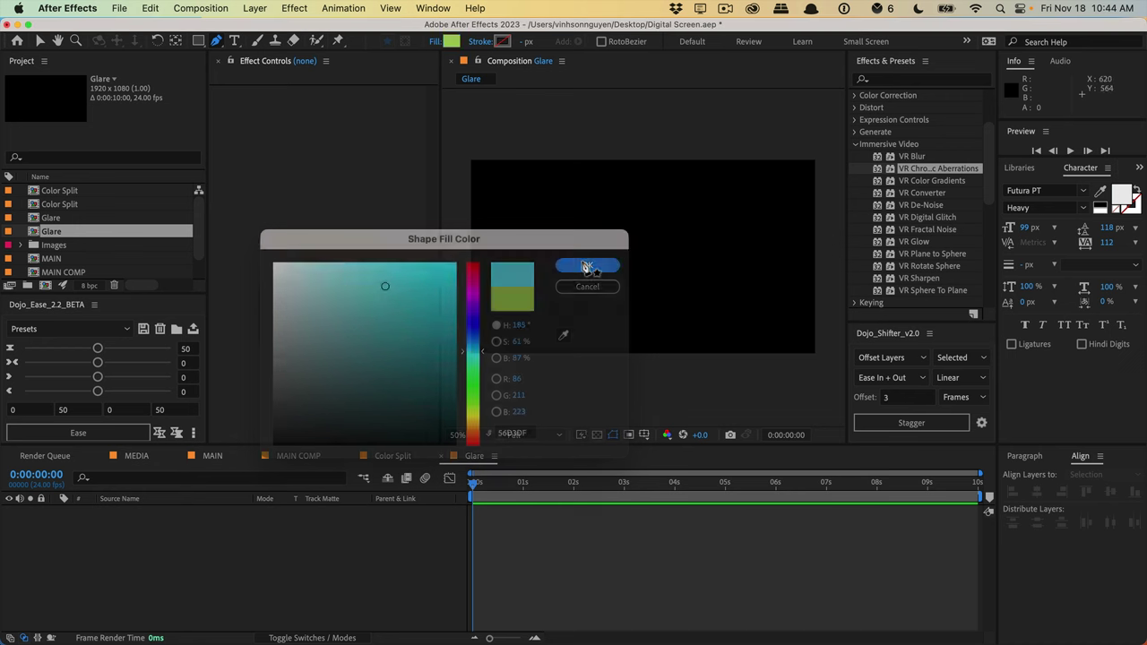
- Draw a tall, closed light cyan polygon just left of the Glare composition's center, spanning nearly the frame's full height
{"action": "left_click", "coordinate": [604, 175]}
{"action": "left_click", "coordinate": [574, 222]}
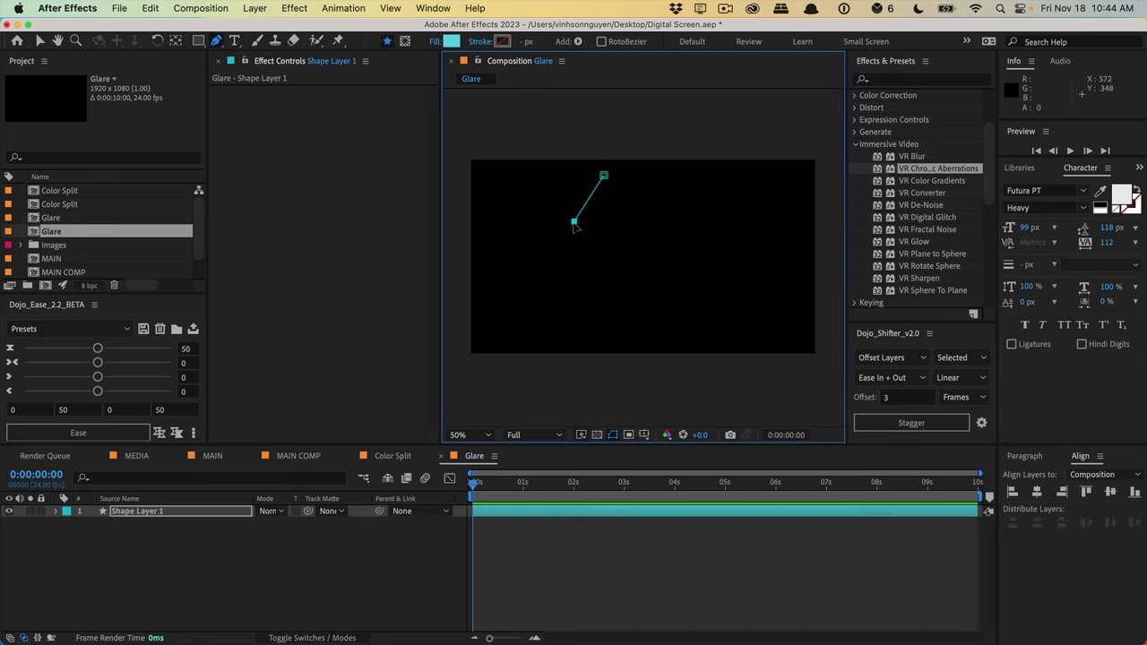
{"action": "left_click", "coordinate": [568, 278]}
{"action": "left_click", "coordinate": [574, 316]}
{"action": "left_click", "coordinate": [617, 333]}
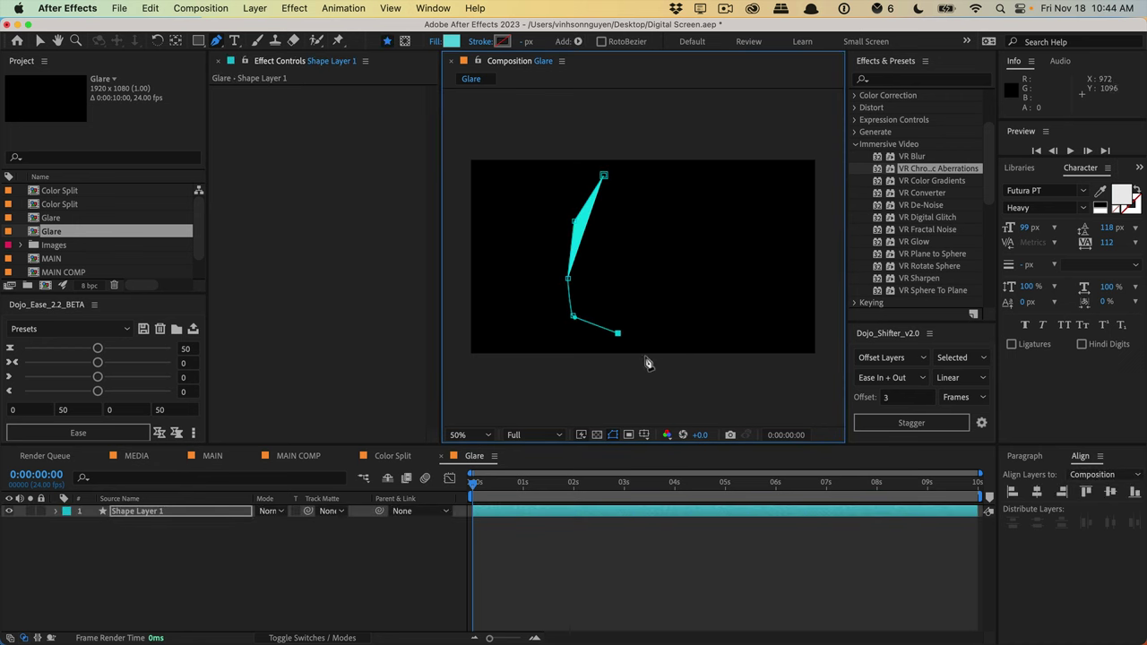
{"action": "left_click", "coordinate": [645, 355]}
{"action": "left_click", "coordinate": [650, 288]}
{"action": "left_click", "coordinate": [633, 213]}
{"action": "left_click", "coordinate": [624, 179]}
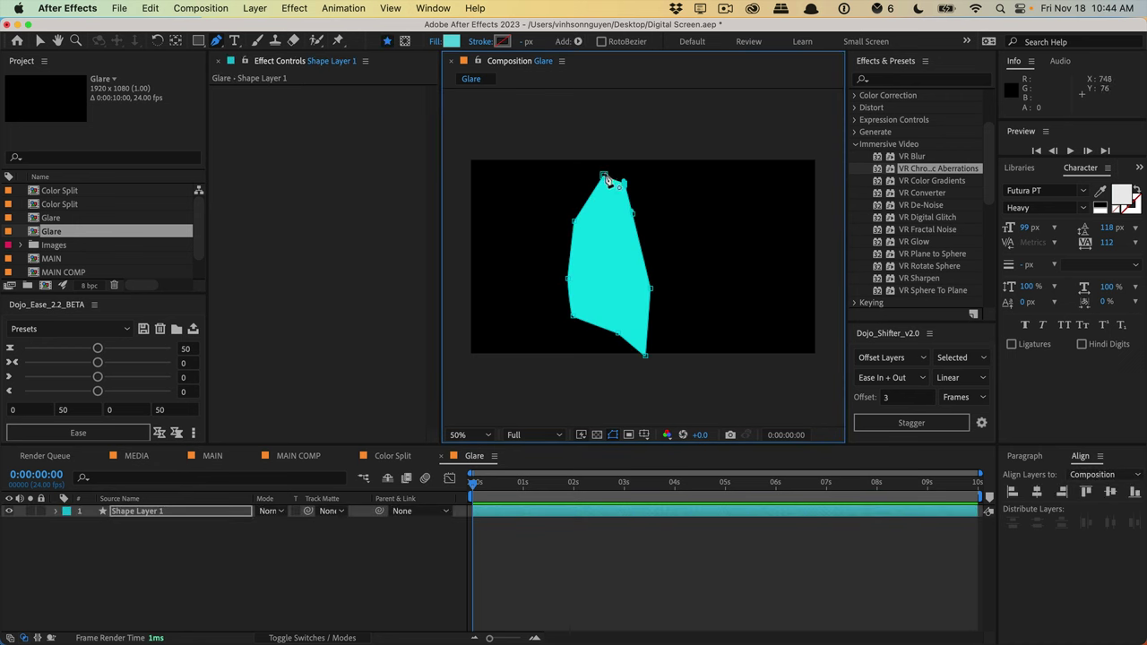
{"action": "left_click", "coordinate": [181, 544]}
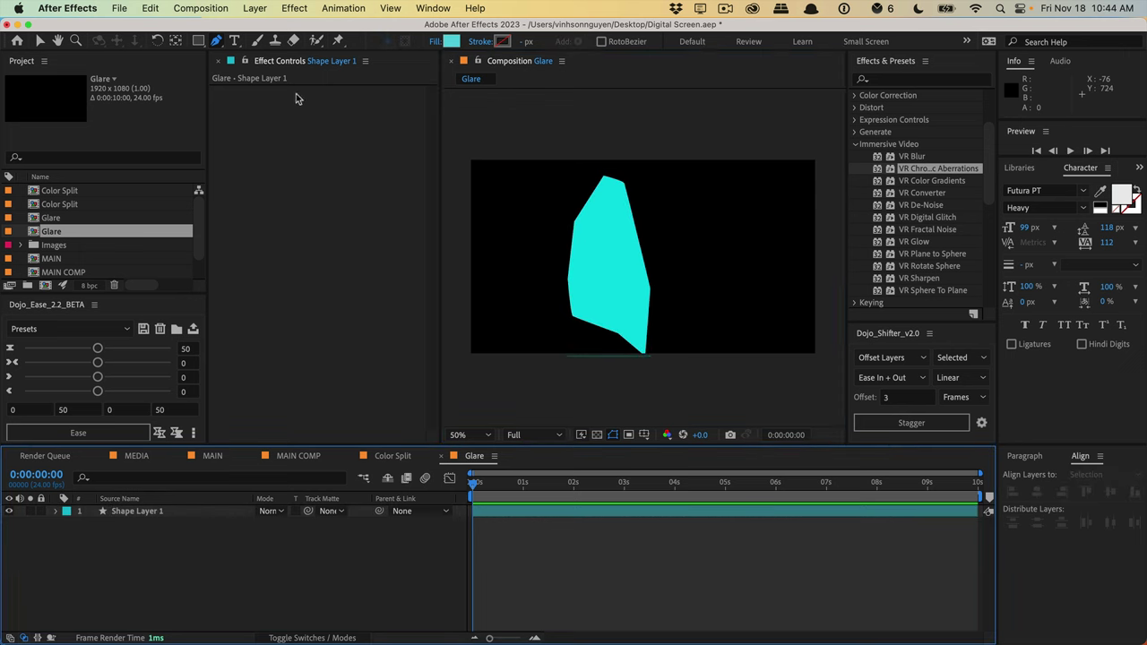
- Change the fill for the next shape to soft green 64DAA2
{"action": "left_click", "coordinate": [449, 42]}
{"action": "left_click_drag", "start_coordinate": [470, 391], "coordinate": [478, 376]}
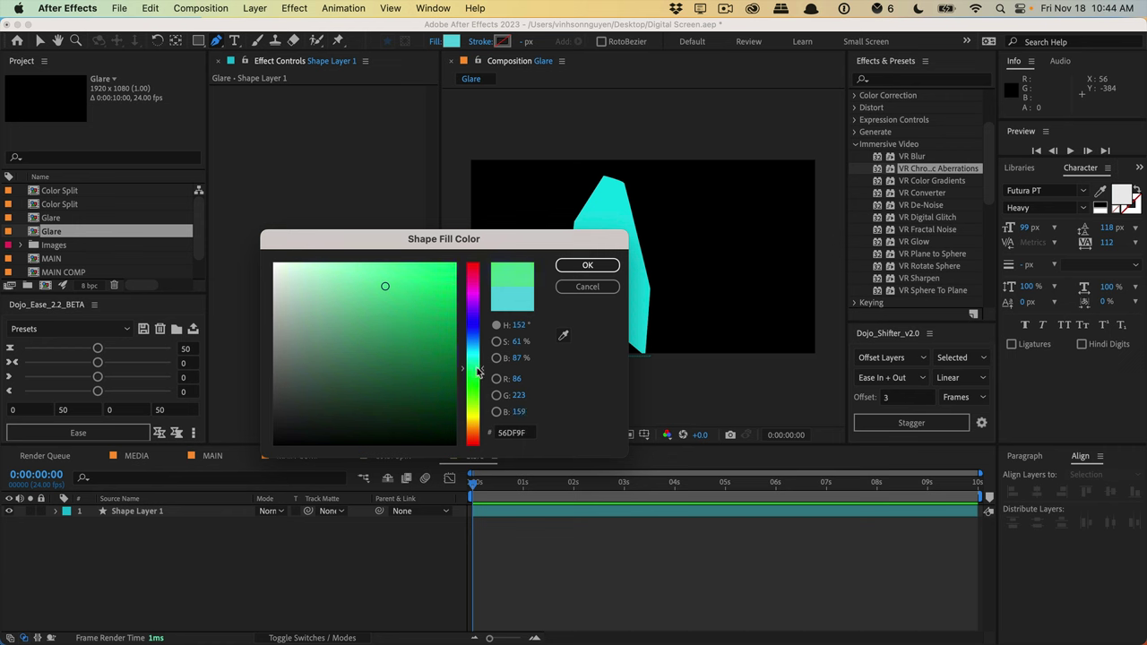
{"action": "mouse_move", "coordinate": [379, 290]}
{"action": "left_mouse_down"}
{"action": "mouse_move", "coordinate": [355, 287]}
{"action": "mouse_move", "coordinate": [373, 299]}
{"action": "mouse_move", "coordinate": [372, 289]}
{"action": "left_mouse_up"}
{"action": "left_click", "coordinate": [579, 266]}
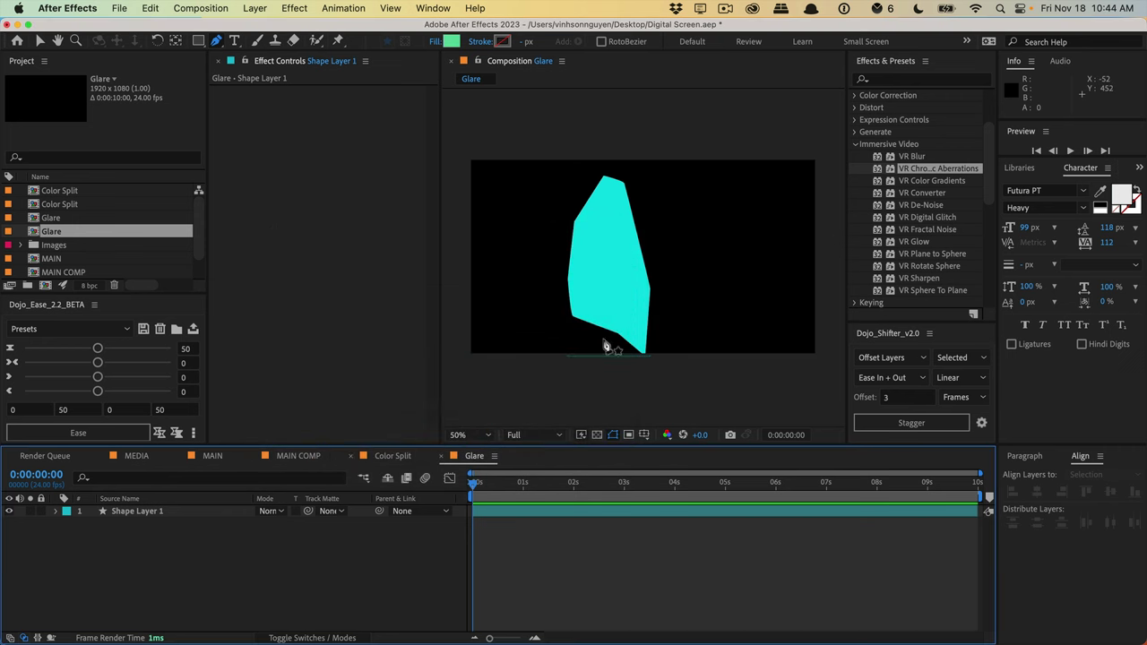
- Draw a smaller closed green polygon overlapping the cyan shape's lower right edge, on its own shape layer
{"action": "left_click", "coordinate": [647, 226]}
{"action": "left_click", "coordinate": [671, 353]}
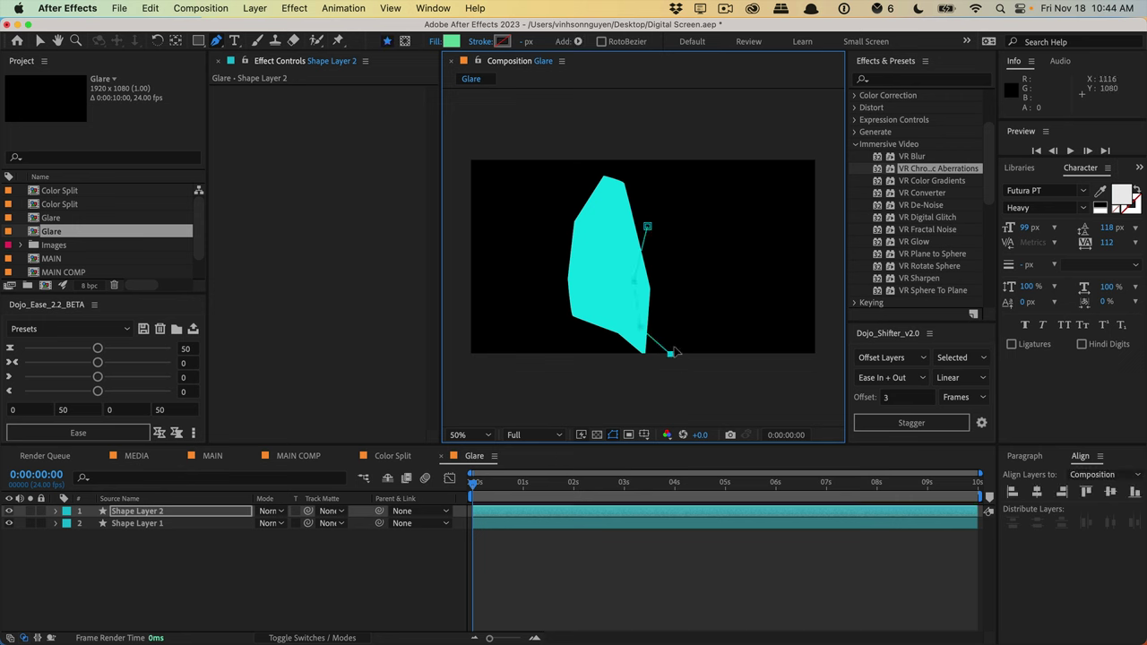
{"action": "left_click", "coordinate": [688, 312]}
{"action": "left_click", "coordinate": [689, 262]}
{"action": "left_click", "coordinate": [666, 231]}
{"action": "left_click", "coordinate": [647, 226]}
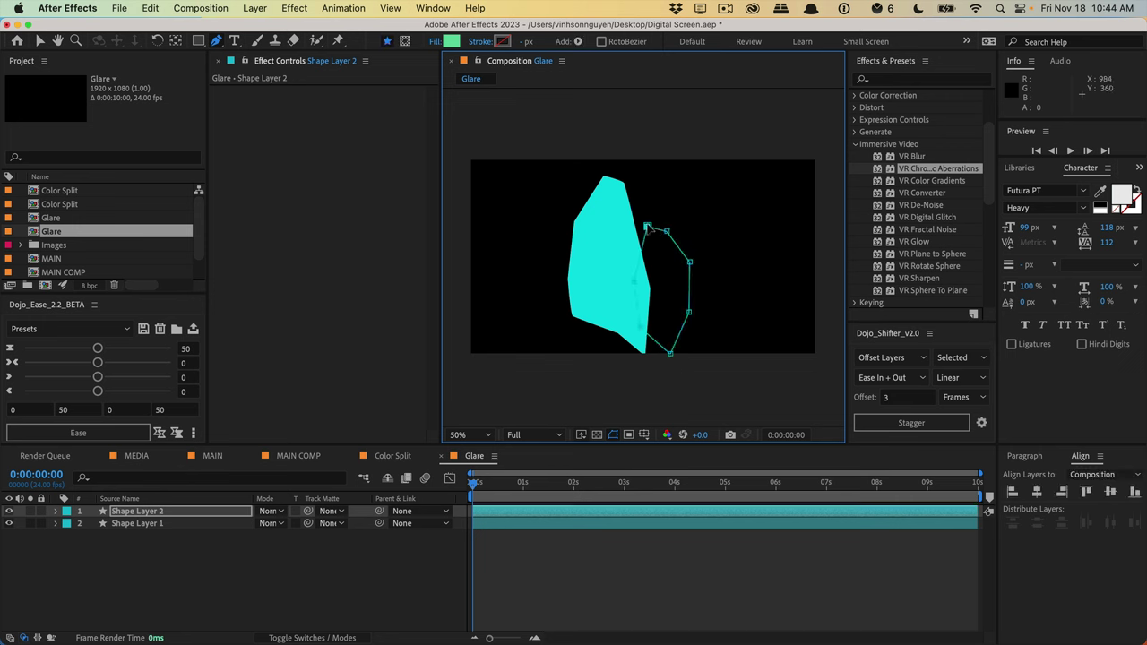
{"action": "left_click", "coordinate": [186, 563]}
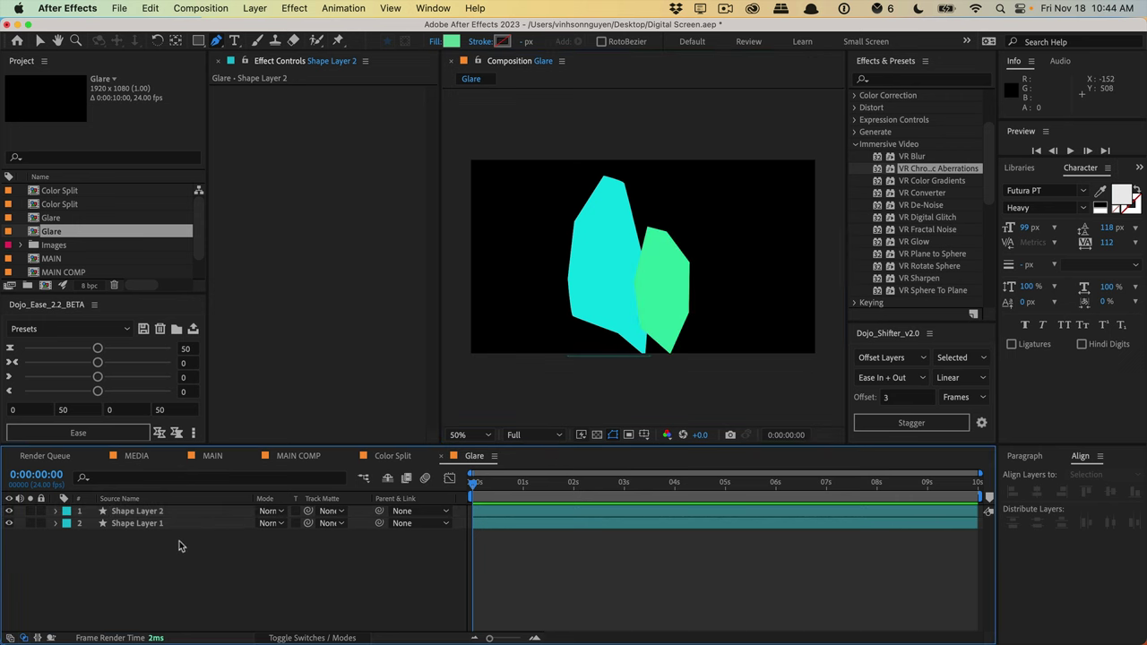
- Change the fill for the next shape to pale yellow, about E3DD7D
{"action": "left_click", "coordinate": [451, 42]}
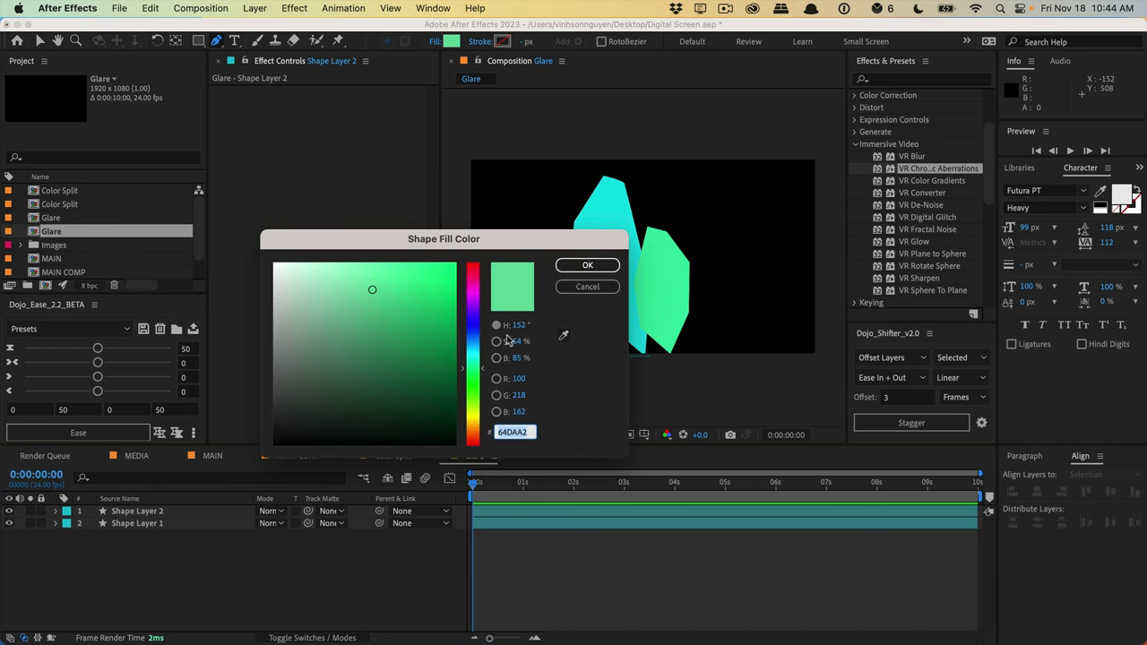
{"action": "left_click", "coordinate": [476, 413]}
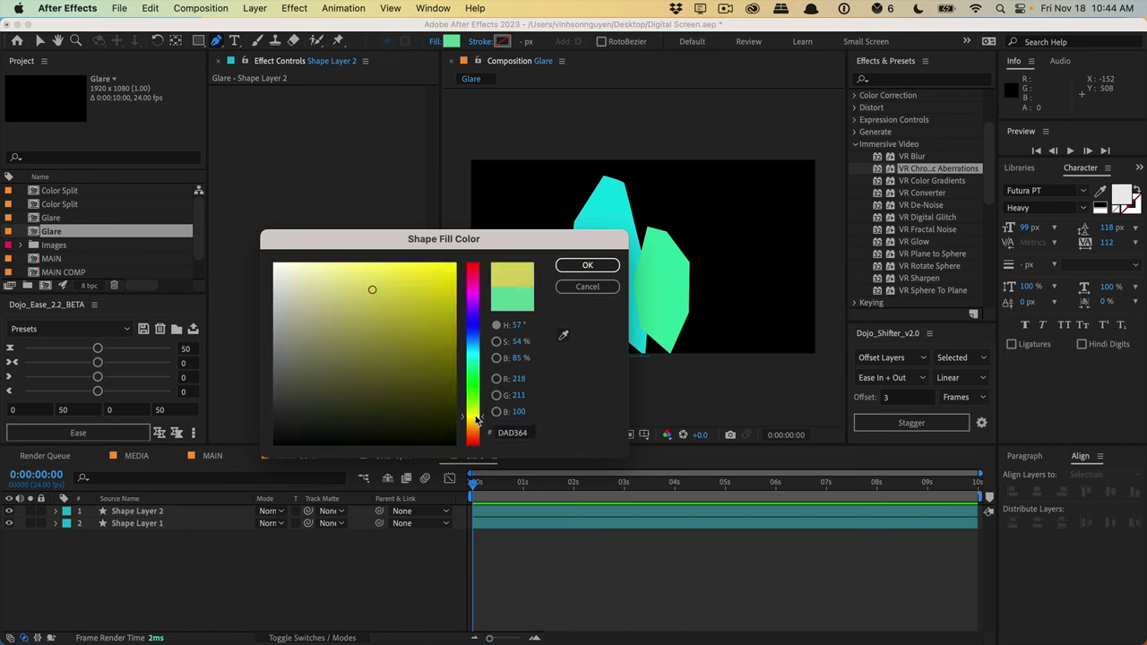
{"action": "left_click_drag", "start_coordinate": [371, 293], "coordinate": [355, 282]}
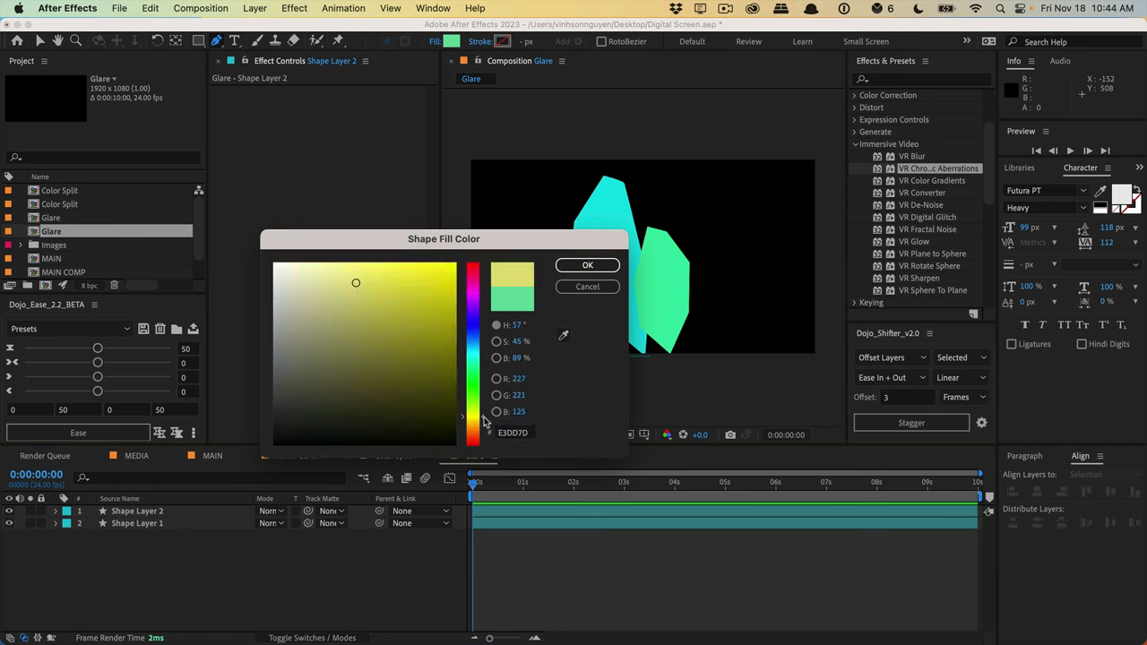
{"action": "left_click_drag", "start_coordinate": [483, 416], "coordinate": [483, 419]}
{"action": "left_click", "coordinate": [587, 265]}
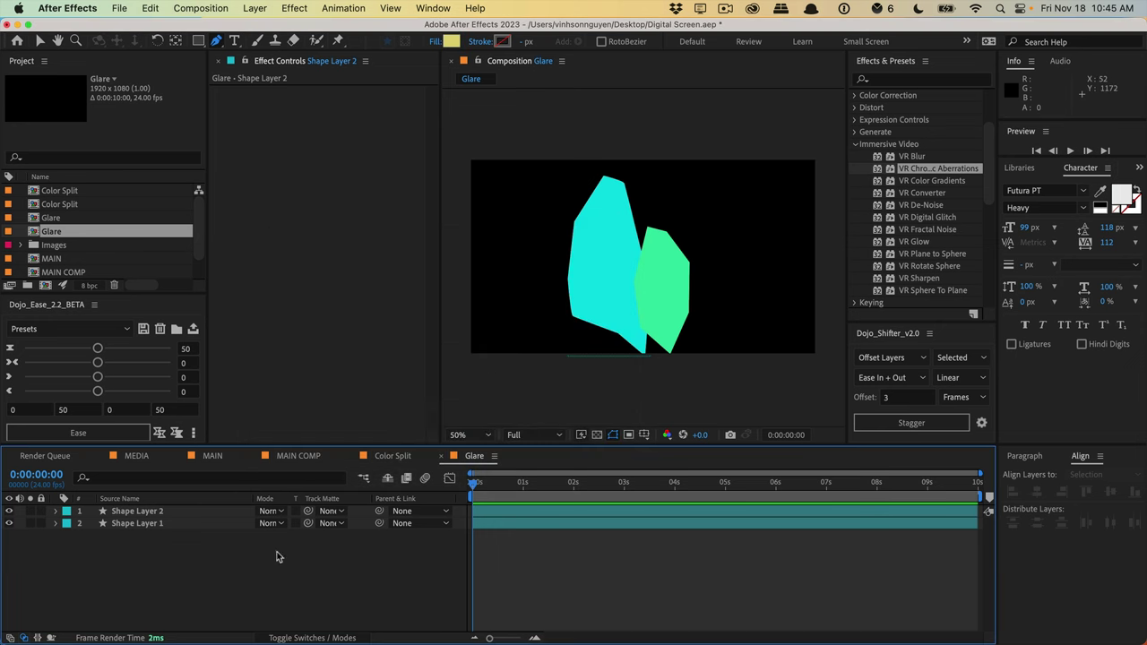
- Draw a large closed yellow polygon over the green shape and the cyan shape's right edge, on a third shape layer
{"action": "left_click", "coordinate": [680, 176]}
{"action": "left_click", "coordinate": [630, 200]}
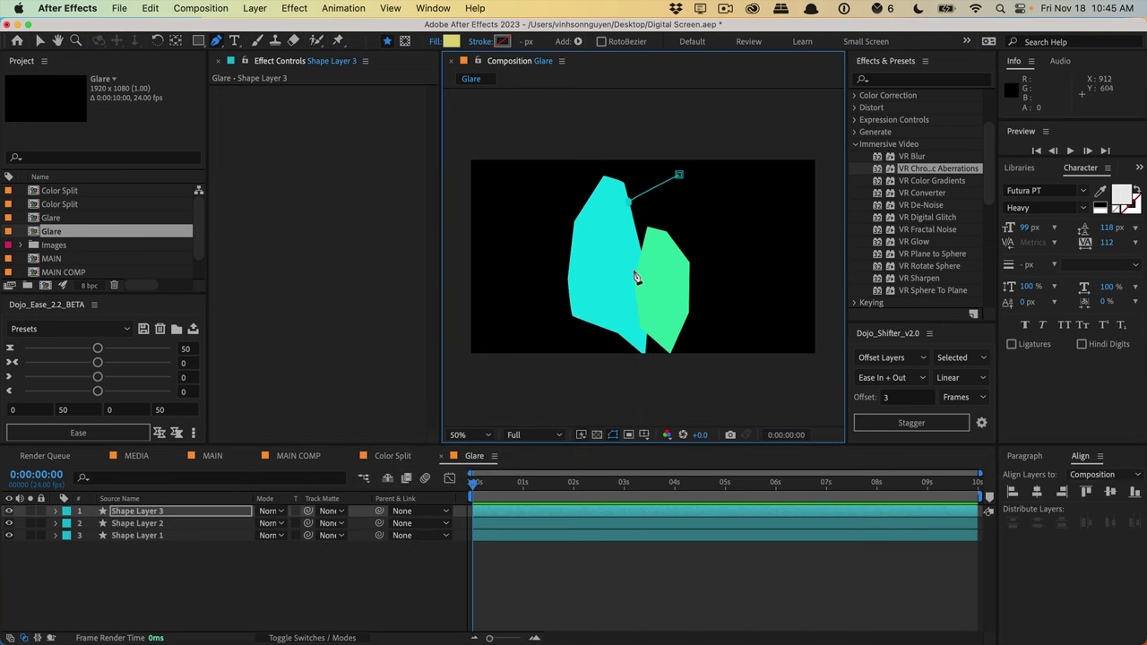
{"action": "left_click", "coordinate": [633, 281]}
{"action": "left_click", "coordinate": [671, 351]}
{"action": "left_click", "coordinate": [712, 300]}
{"action": "left_click", "coordinate": [717, 244]}
{"action": "left_click", "coordinate": [705, 197]}
{"action": "left_click", "coordinate": [680, 176]}
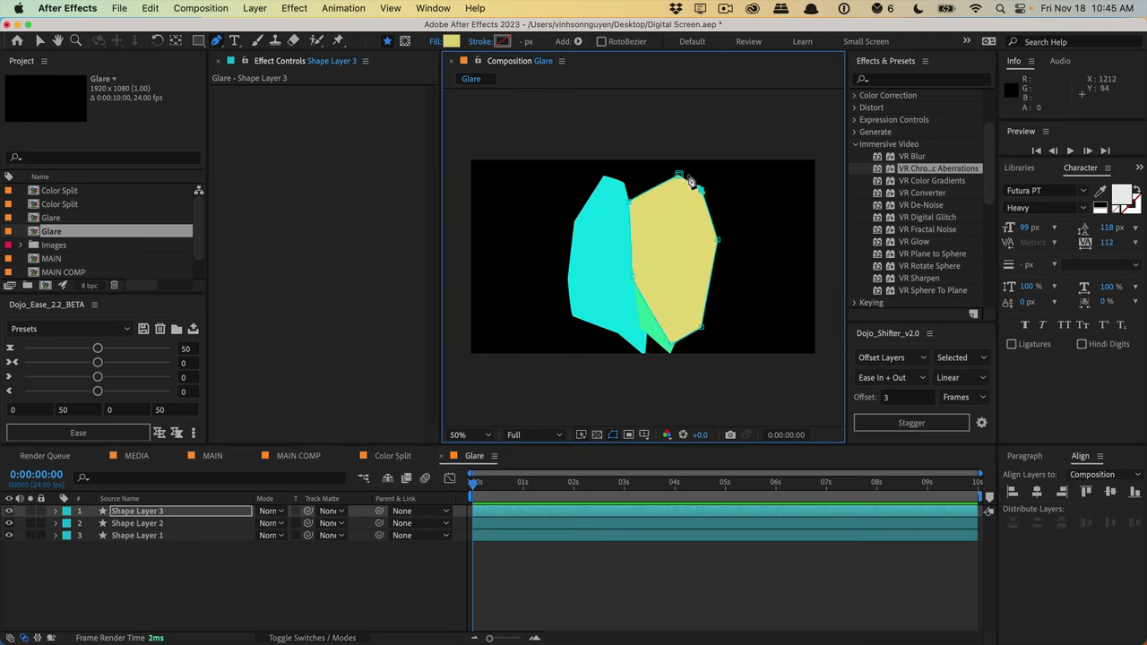
- Move the green Shape Layer 2 above the yellow Shape Layer 3 in the layer stack
{"action": "left_click", "coordinate": [160, 591]}
{"action": "left_click_drag", "start_coordinate": [153, 523], "coordinate": [157, 511]}
{"action": "left_click", "coordinate": [202, 575]}
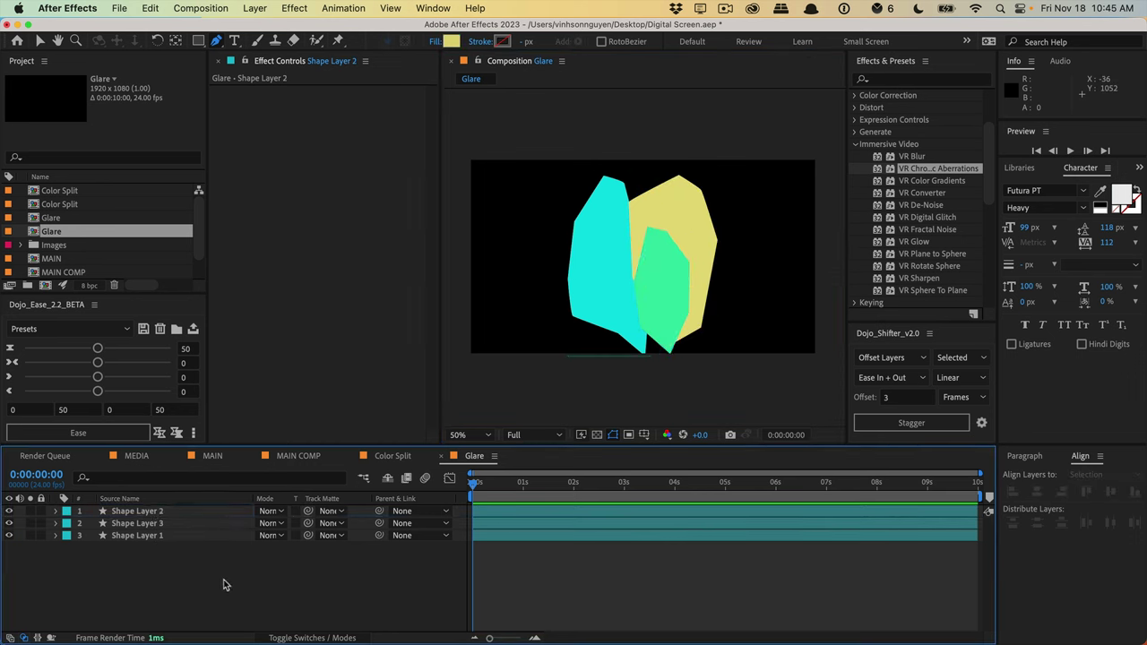
{"action": "left_click_drag", "start_coordinate": [225, 585], "coordinate": [129, 506]}
{"action": "left_click", "coordinate": [207, 578]}
- Add an adjustment layer above the three glare shapes and rename it Blur
{"action": "left_click", "coordinate": [255, 9]}
{"action": "mouse_move", "coordinate": [269, 29]}
{"action": "left_click", "coordinate": [447, 123]}
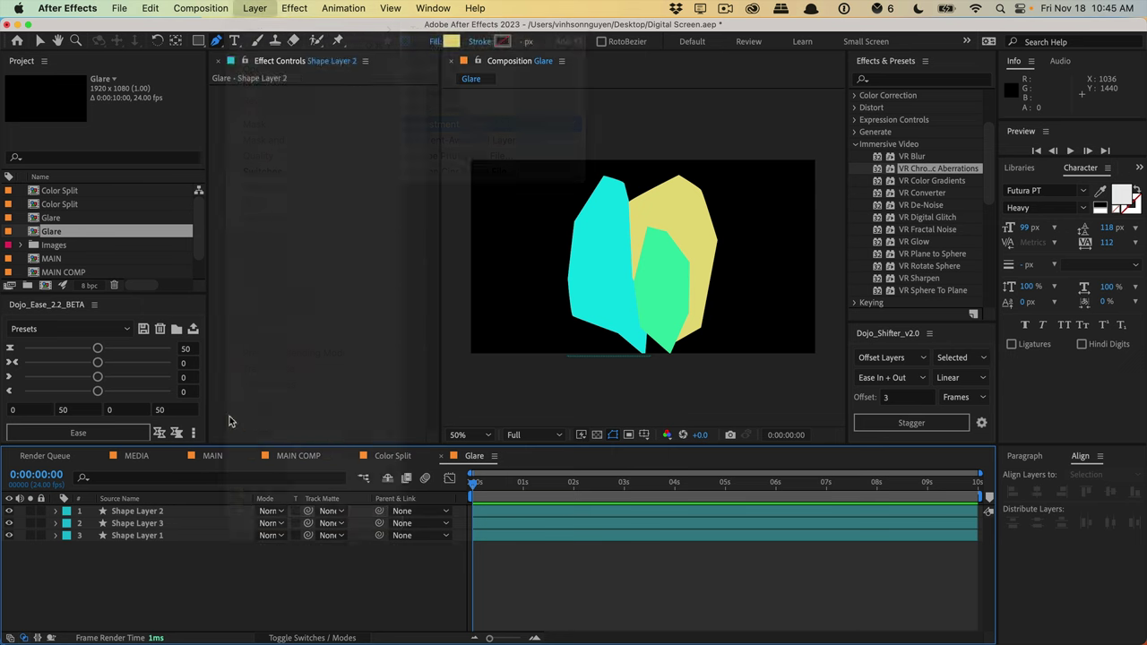
{"action": "key", "text": "Return"}
{"action": "type", "text": "Blur"}
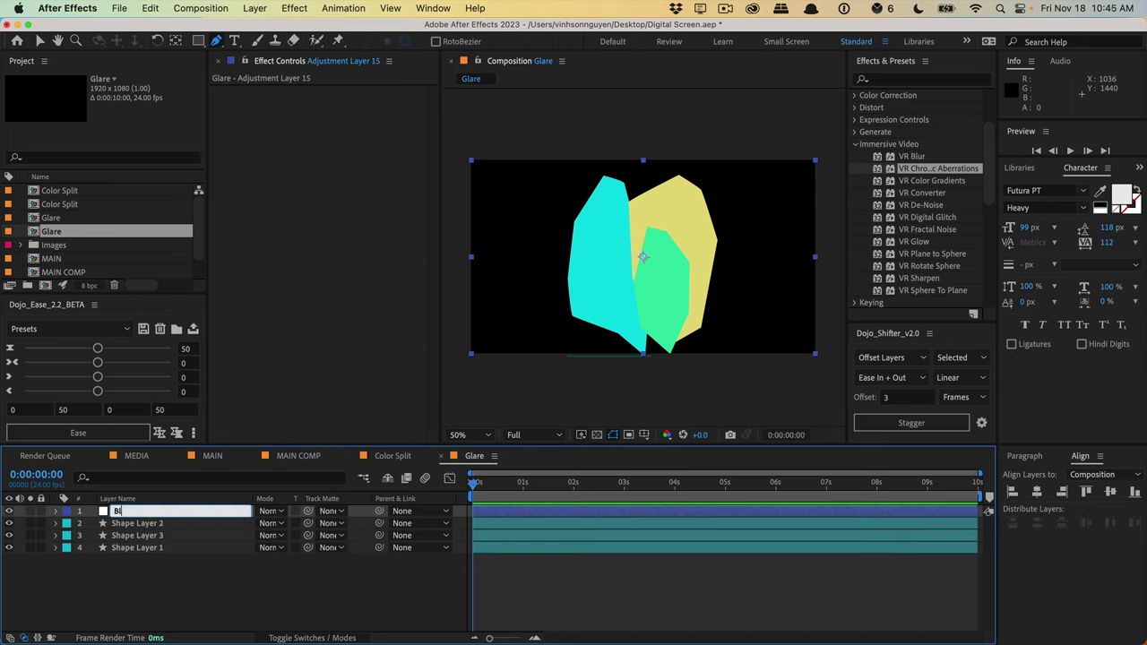
{"action": "key", "text": "Return"}
- Find the Gaussian Blur effect and apply it to the Blur adjustment layer
{"action": "left_click", "coordinate": [894, 81]}
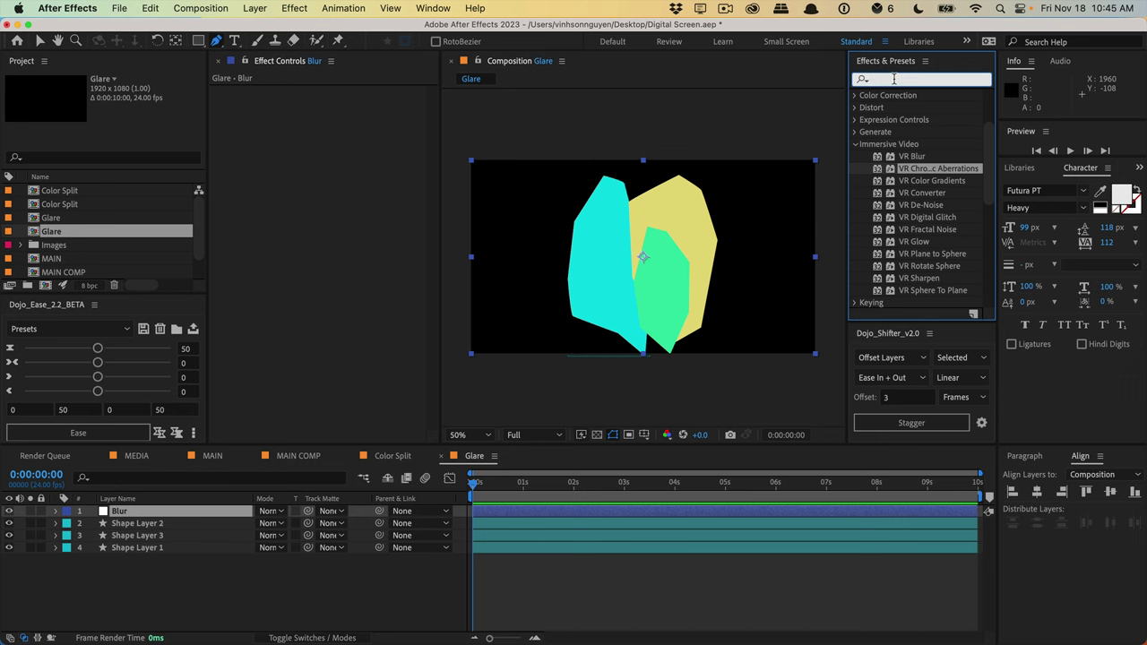
{"action": "type", "text": "gu"}
{"action": "key", "text": "BackSpace"}
{"action": "type", "text": "a"}
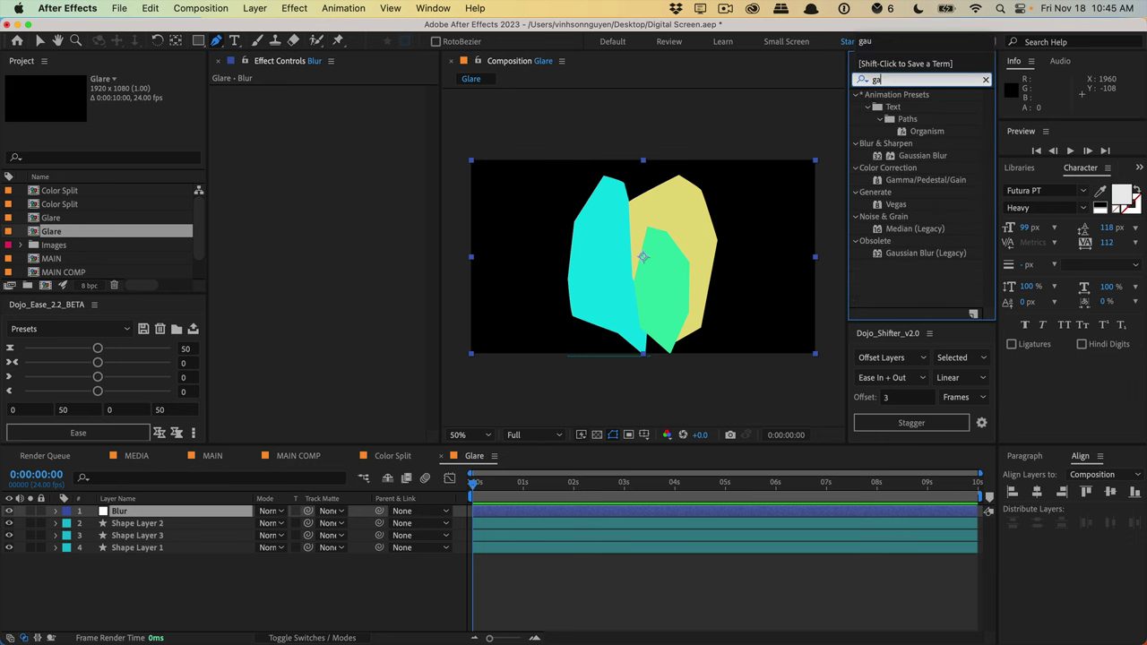
{"action": "left_click_drag", "start_coordinate": [923, 156], "coordinate": [164, 517]}
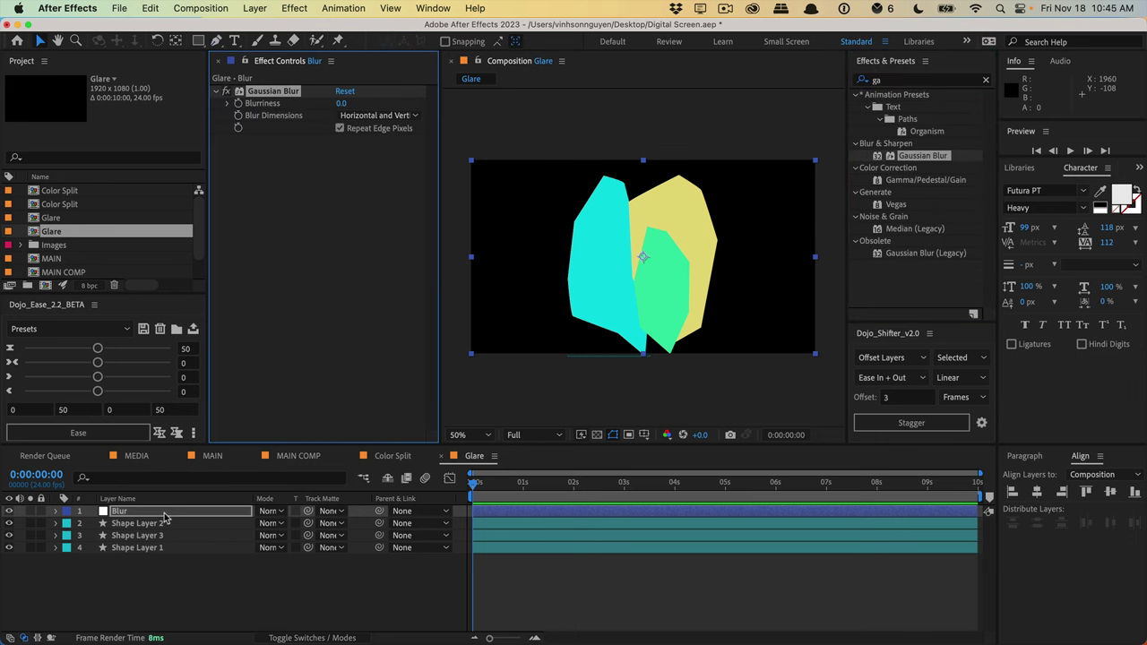
- Raise the Gaussian Blur's Blurriness to about 367 and turn off Repeat Edge Pixels
{"action": "left_click_drag", "start_coordinate": [342, 104], "coordinate": [361, 102]}
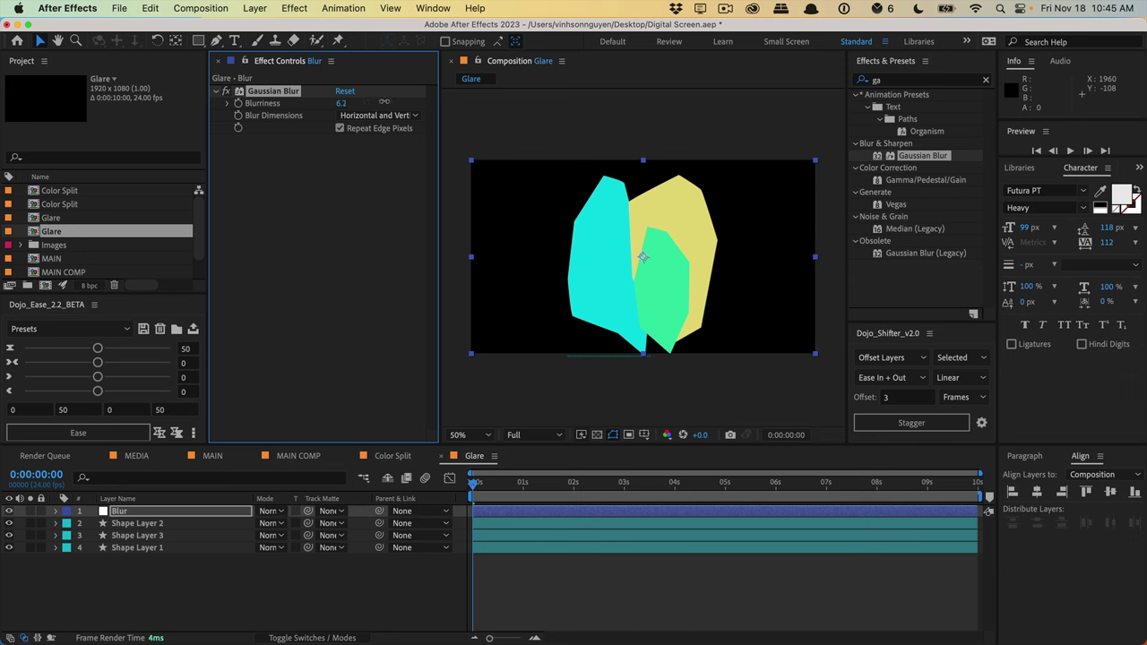
{"action": "left_click_drag", "start_coordinate": [455, 101], "coordinate": [791, 108]}
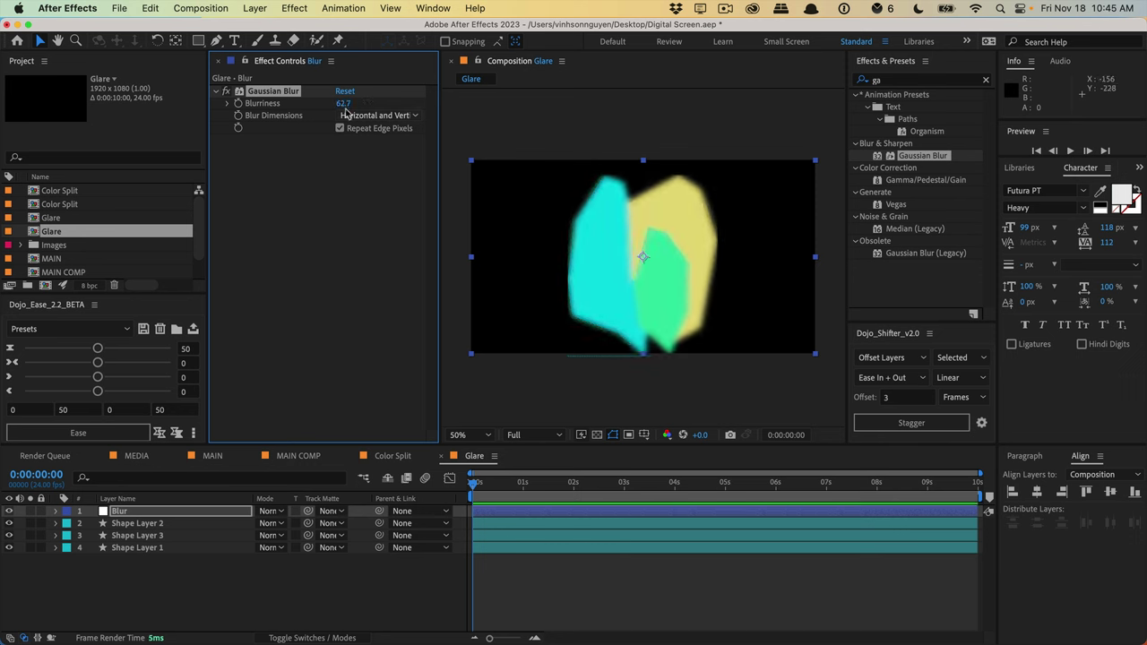
{"action": "left_click_drag", "start_coordinate": [343, 103], "coordinate": [633, 136]}
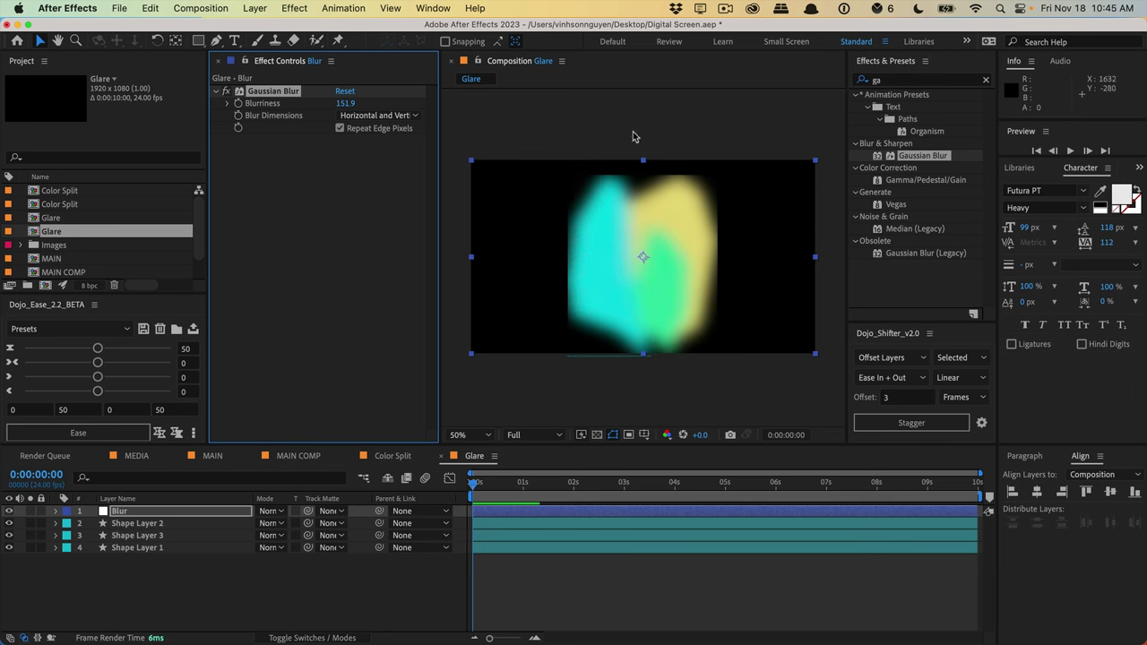
{"action": "left_click", "coordinate": [340, 128]}
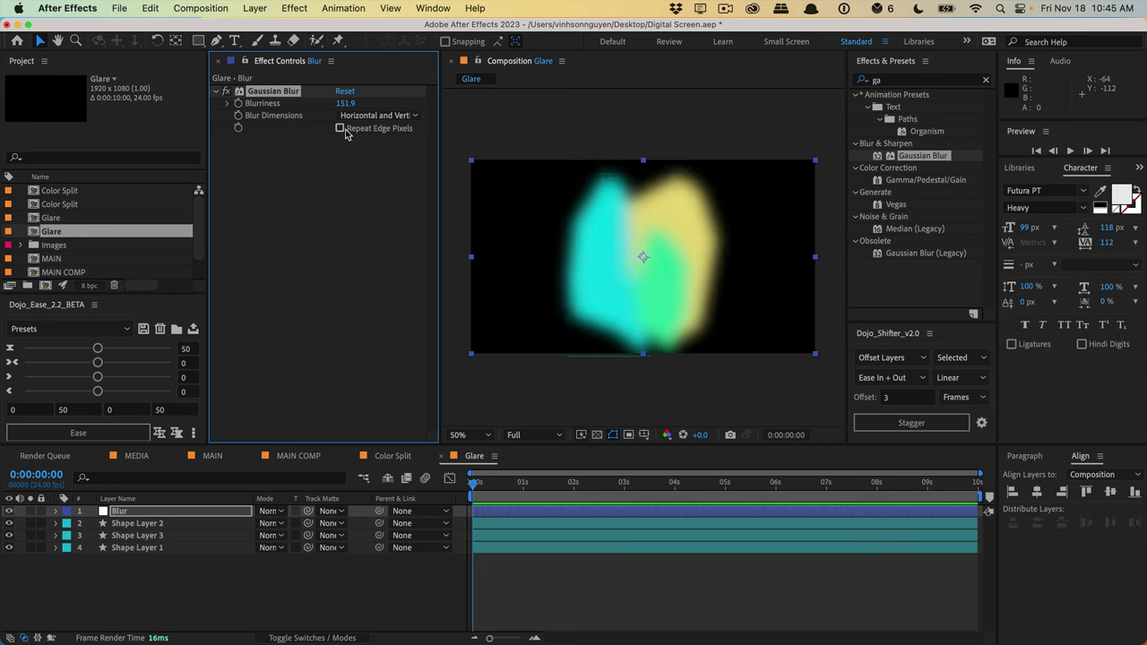
{"action": "left_click_drag", "start_coordinate": [345, 103], "coordinate": [380, 105]}
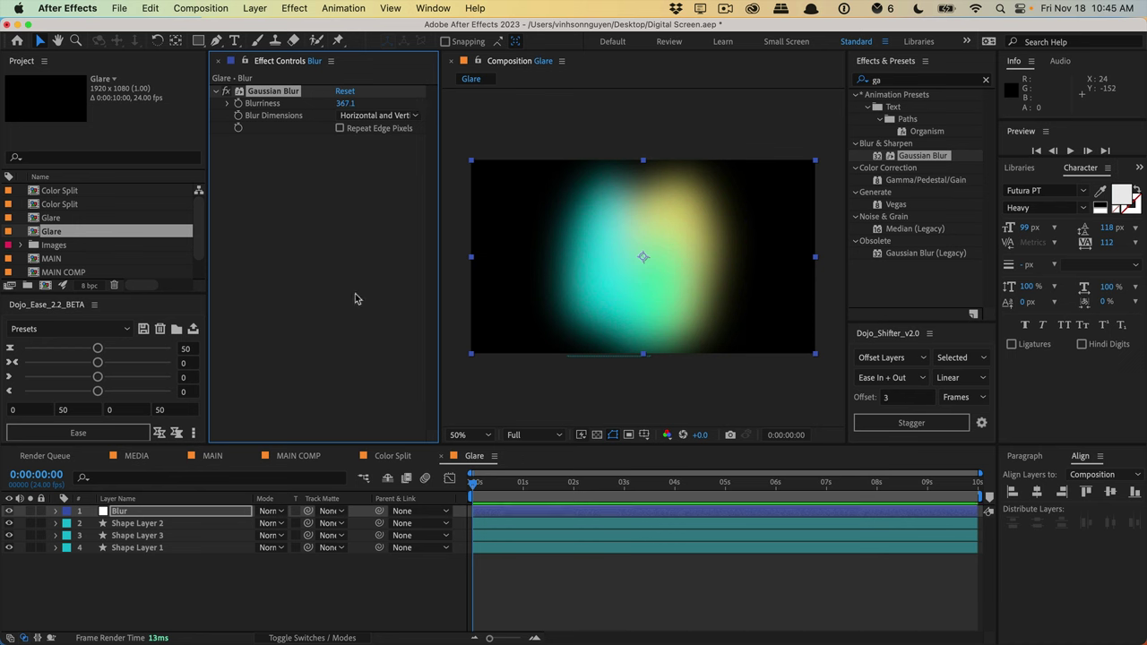
- Stretch the cyan shape vertically past the frame and adjust the green and yellow shapes leftward to overlap it more
{"action": "left_click", "coordinate": [160, 548]}
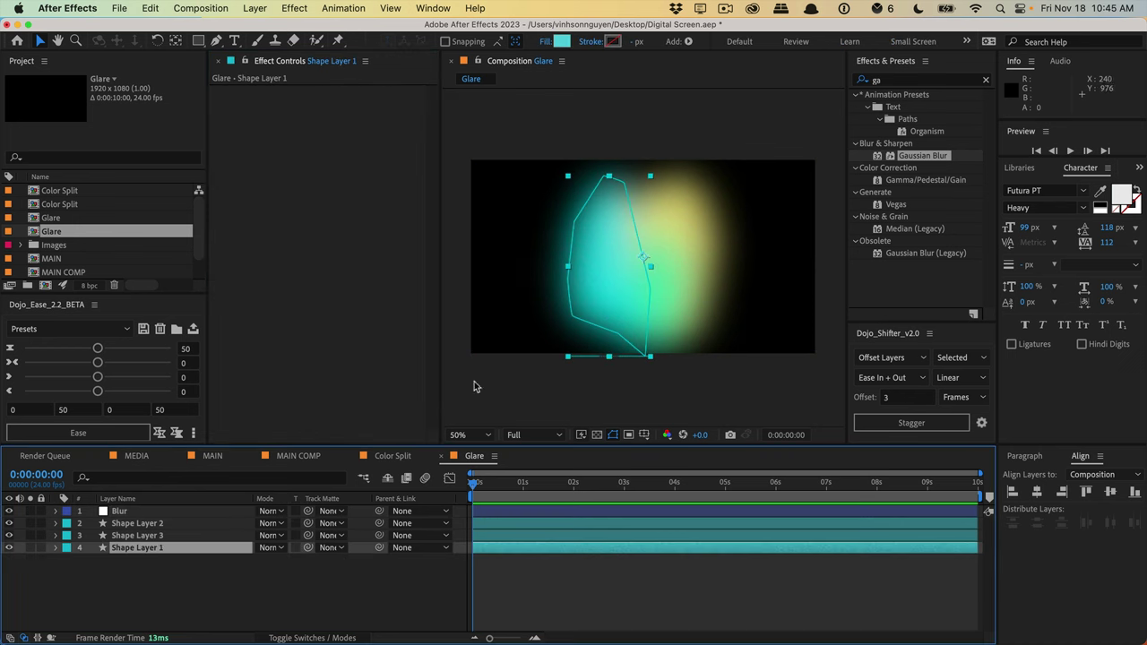
{"action": "left_click_drag", "start_coordinate": [609, 359], "coordinate": [609, 391]}
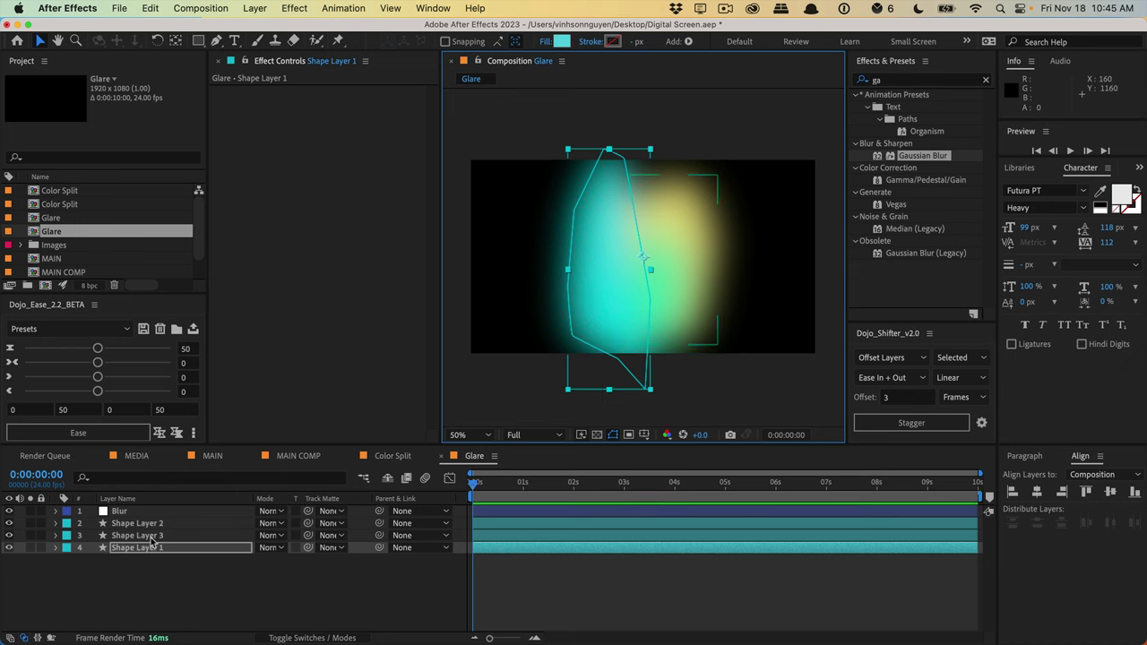
{"action": "left_click", "coordinate": [681, 266]}
{"action": "left_click", "coordinate": [677, 266]}
{"action": "left_click_drag", "start_coordinate": [708, 256], "coordinate": [670, 267]}
{"action": "left_click", "coordinate": [497, 394]}
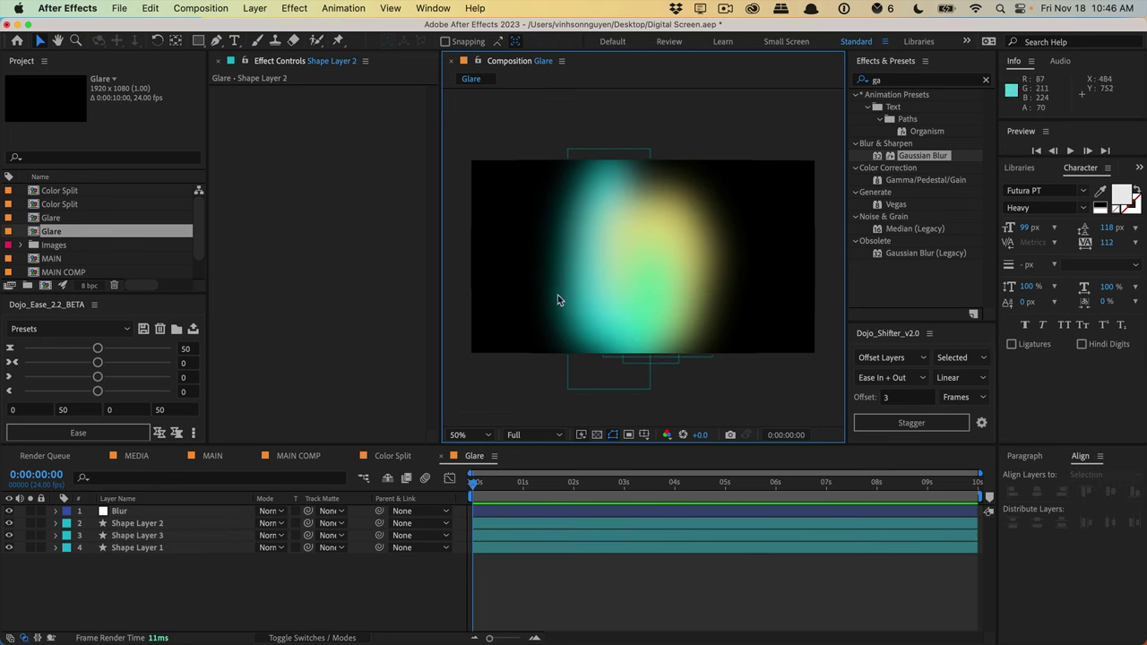
- Find the Mesh Warp effect and apply it to the Blur adjustment layer below Gaussian Blur
{"action": "left_click", "coordinate": [671, 236]}
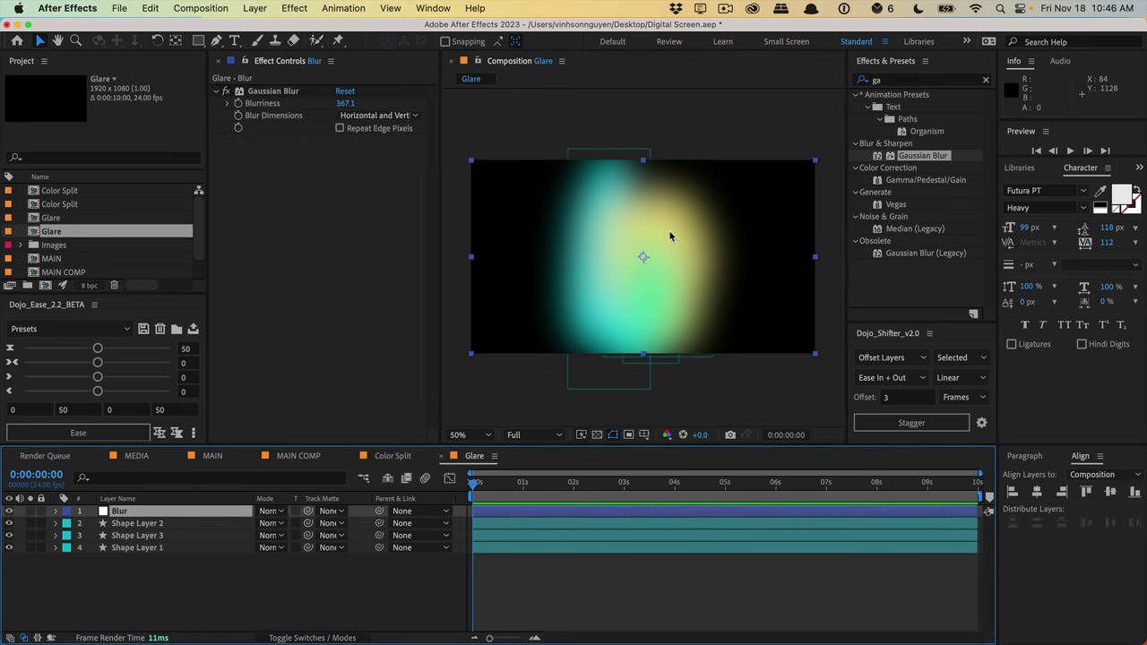
{"action": "left_click", "coordinate": [904, 81]}
{"action": "key", "text": "BackSpace"}
{"action": "key", "text": "BackSpace"}
{"action": "type", "text": "mesh"}
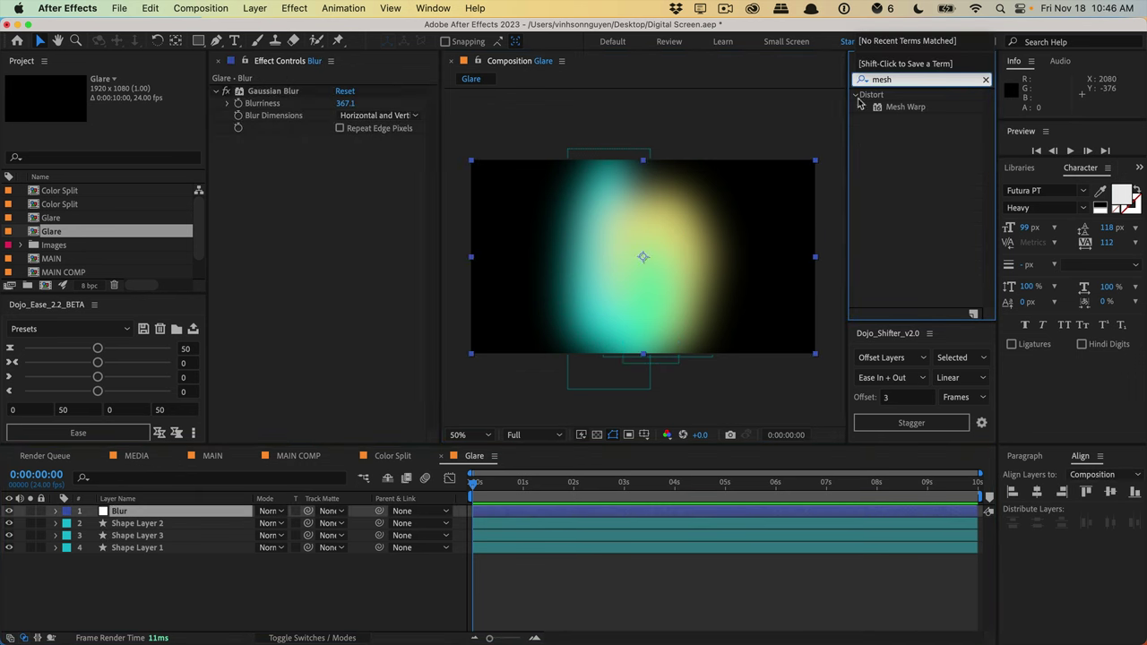
{"action": "left_click_drag", "start_coordinate": [892, 107], "coordinate": [356, 221]}
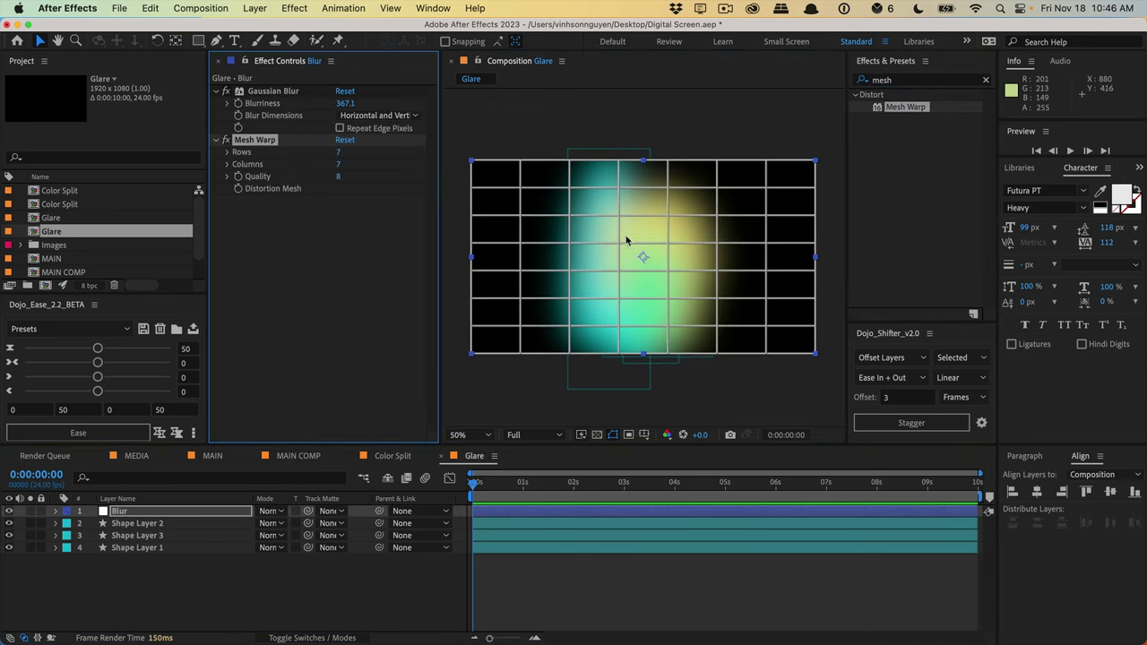
- Distort the glare by shifting several Mesh Warp grid points around its center and cyan side
{"action": "left_click_drag", "start_coordinate": [617, 248], "coordinate": [576, 268]}
{"action": "left_click_drag", "start_coordinate": [570, 326], "coordinate": [578, 336]}
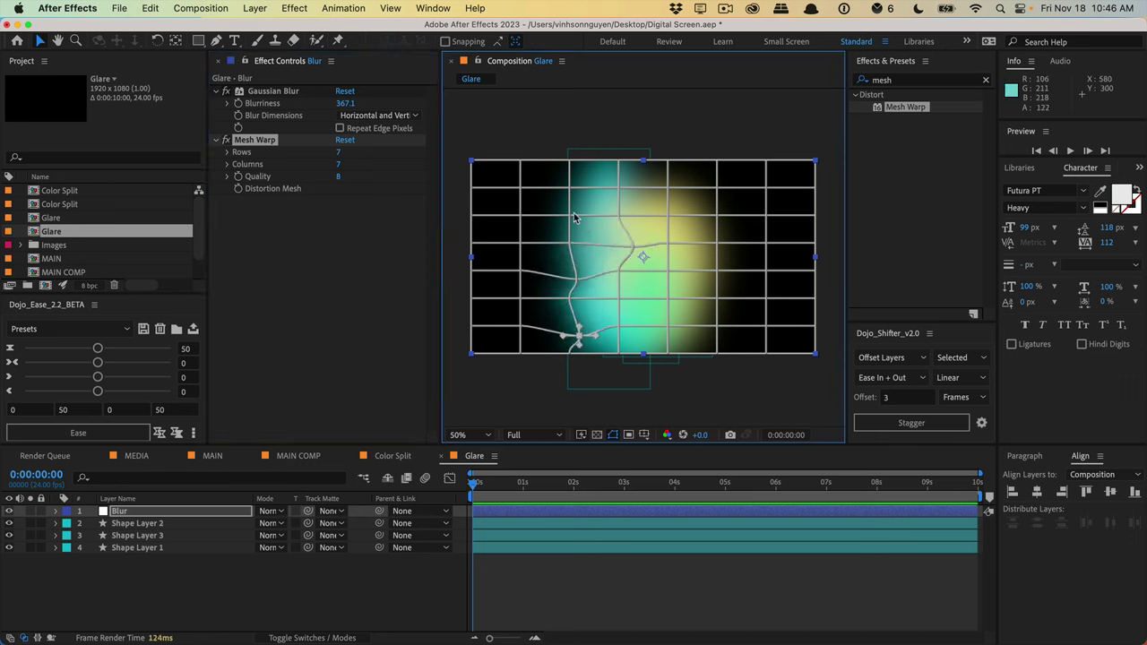
{"action": "left_click_drag", "start_coordinate": [569, 216], "coordinate": [565, 208]}
- Place Mesh Warp above Gaussian Blur in the Blur layer's effect order and return to the MAIN COMP composition
{"action": "left_click_drag", "start_coordinate": [254, 140], "coordinate": [260, 92]}
{"action": "left_click", "coordinate": [525, 376]}
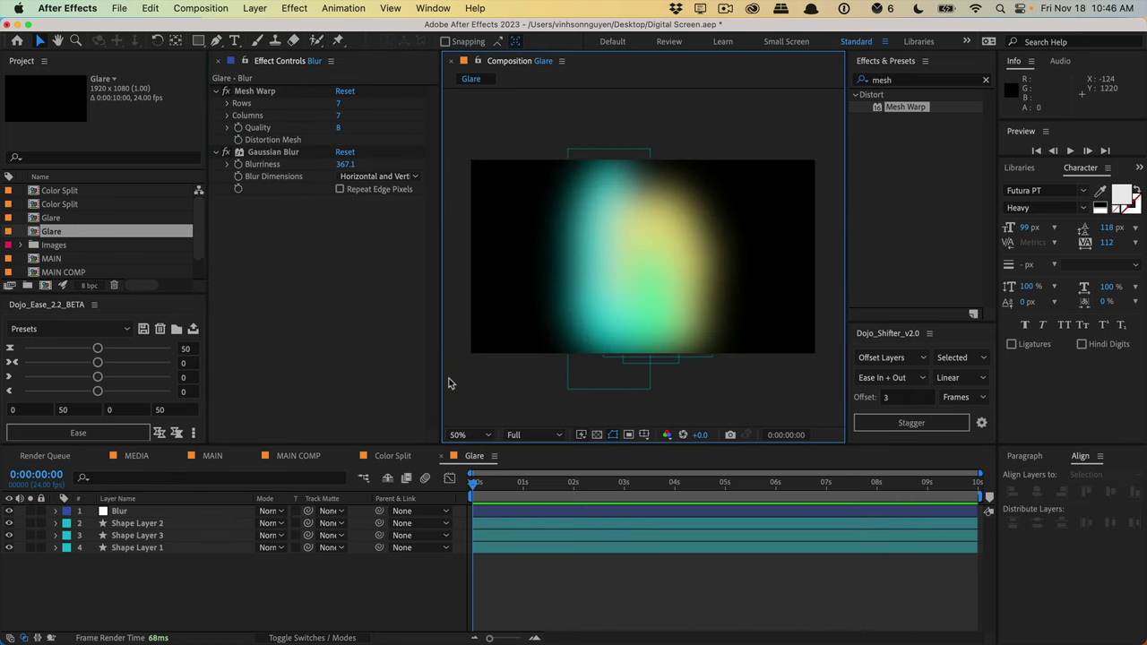
{"action": "left_click", "coordinate": [309, 455]}
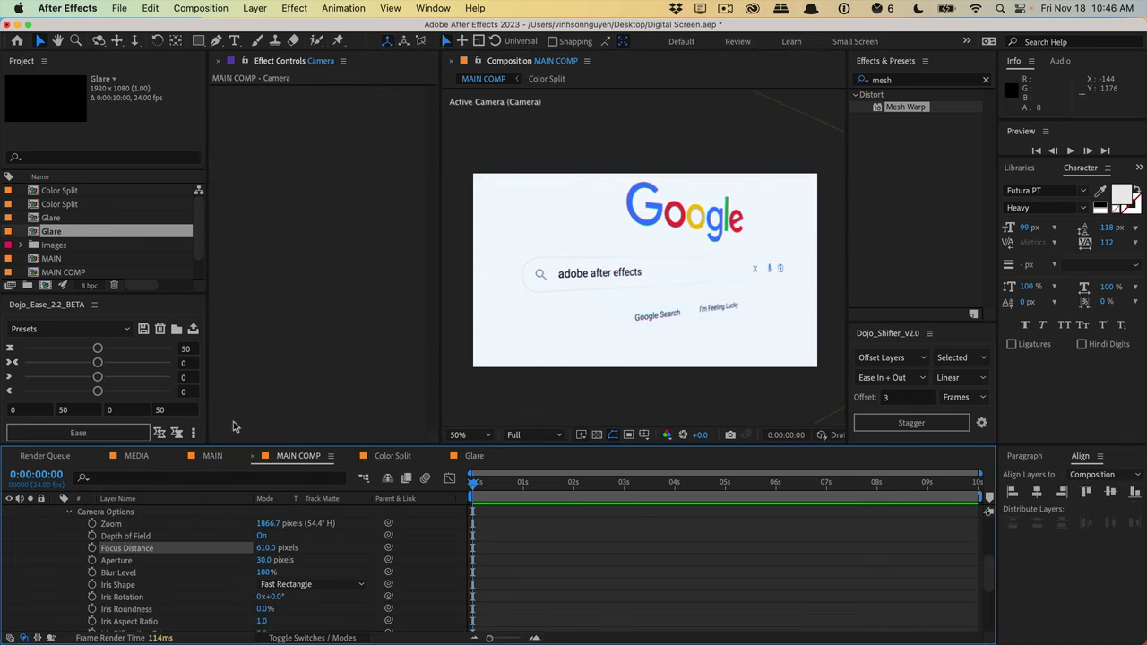
- Add the Glare composition to MAIN COMP directly beneath the Camera layer and collapse the camera's properties
{"action": "left_click_drag", "start_coordinate": [67, 231], "coordinate": [163, 522]}
{"action": "left_click", "coordinate": [54, 514]}
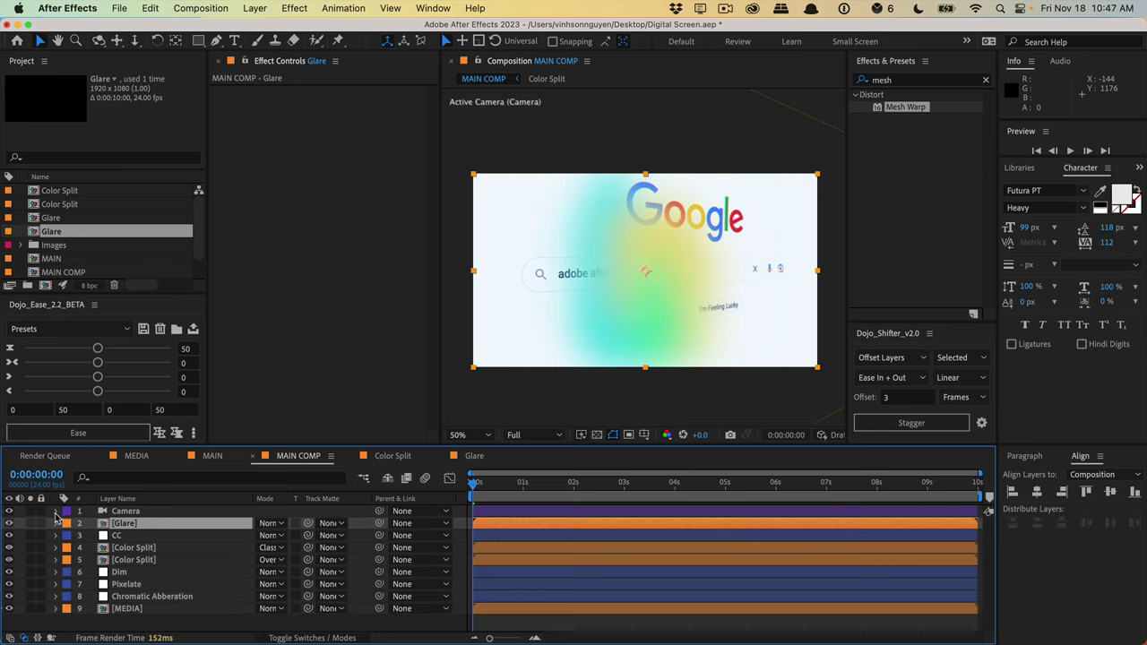
- Set the Glare layer's blending mode to Overlay and its opacity to 54%
{"action": "left_click", "coordinate": [271, 523]}
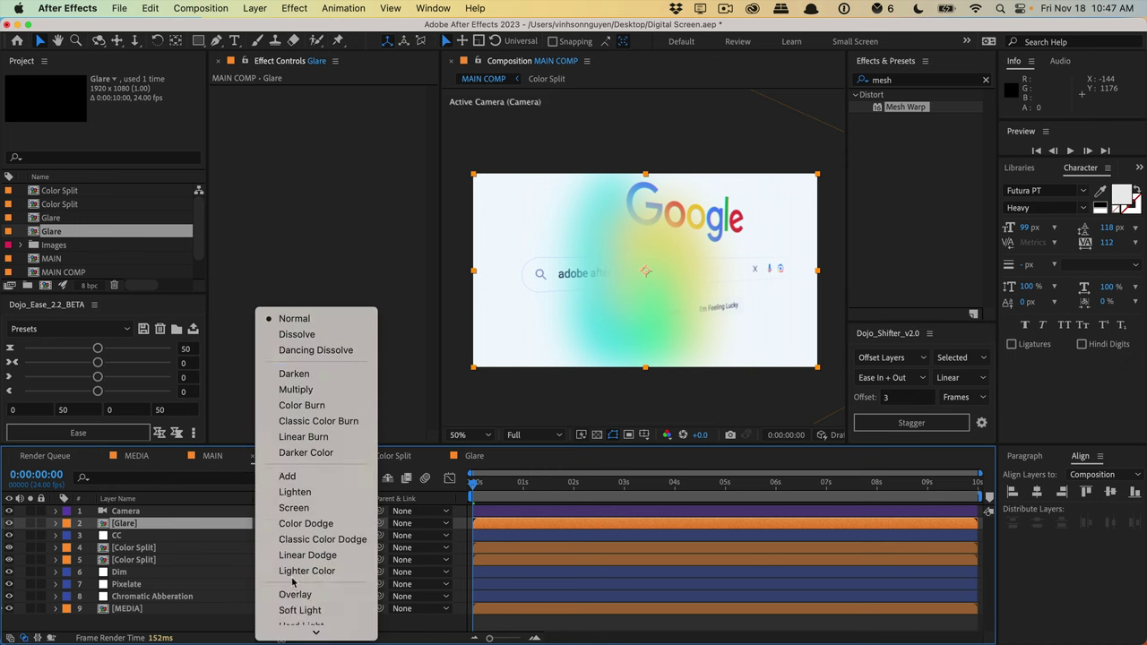
{"action": "scroll", "coordinate": [292, 583], "scroll_direction": "down", "scroll_amount": 5}
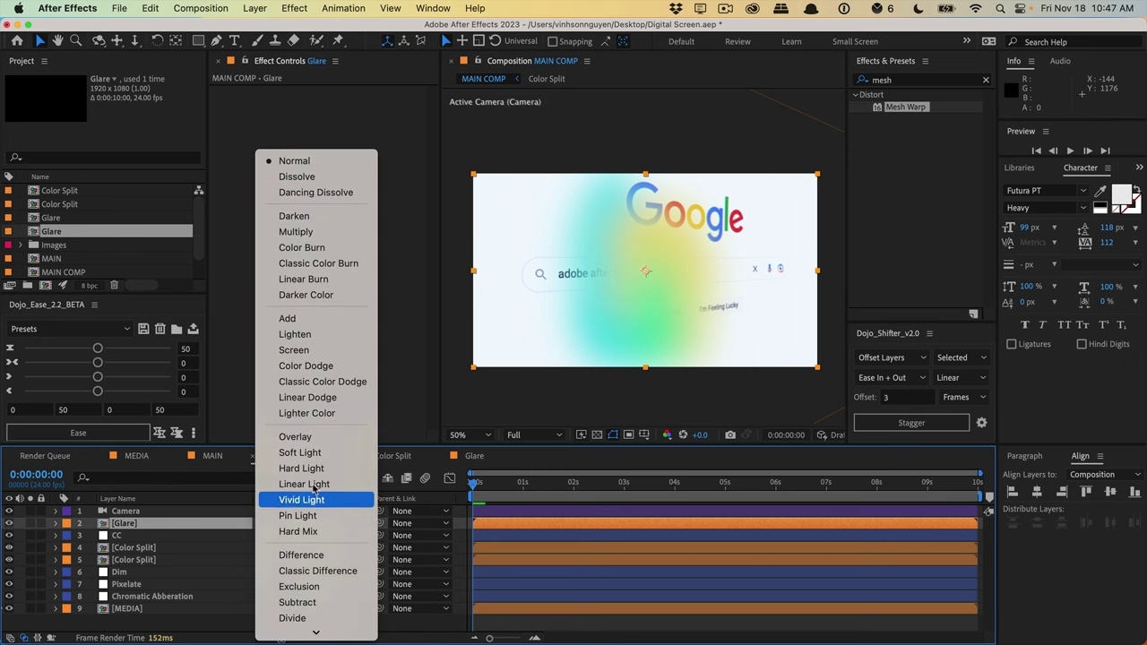
{"action": "left_click", "coordinate": [312, 438]}
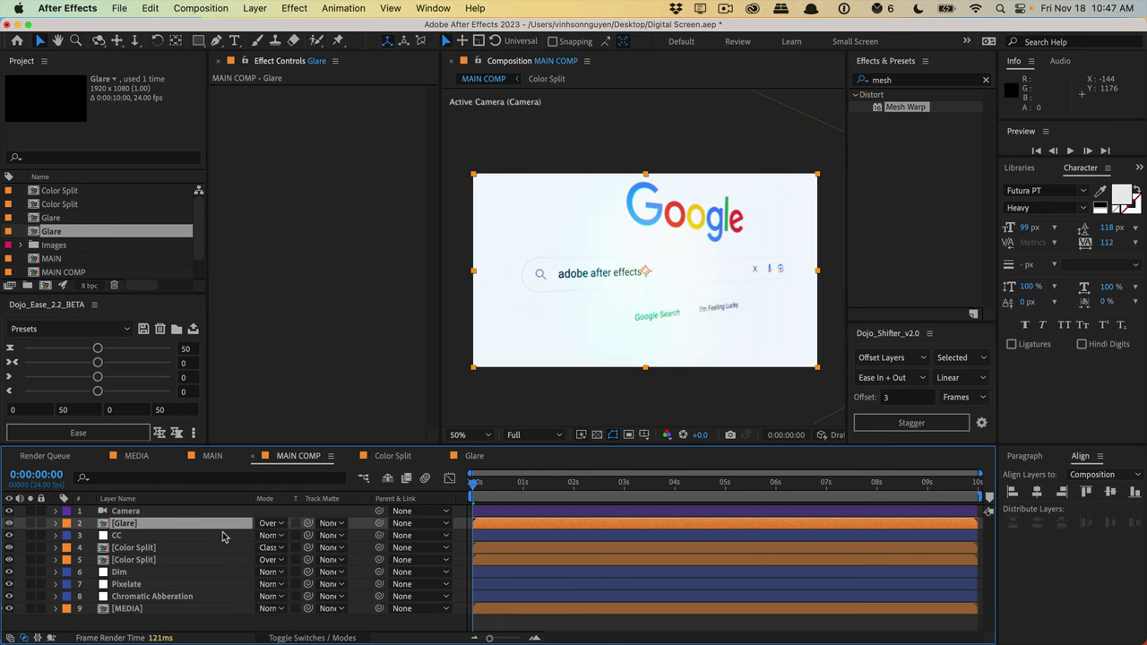
{"action": "key", "text": "t"}
{"action": "left_click_drag", "start_coordinate": [262, 536], "coordinate": [210, 540]}
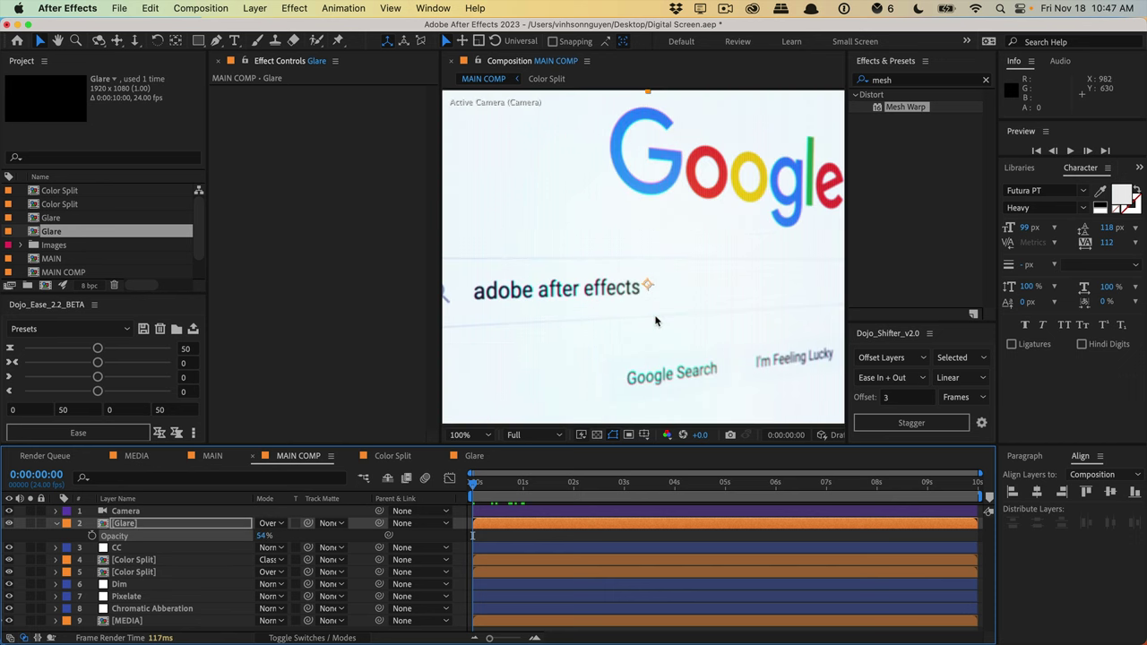
- Compare the search page in MAIN COMP close up with the Glare layer hidden and shown
{"action": "key", "text": "period"}
{"action": "key", "text": "h"}
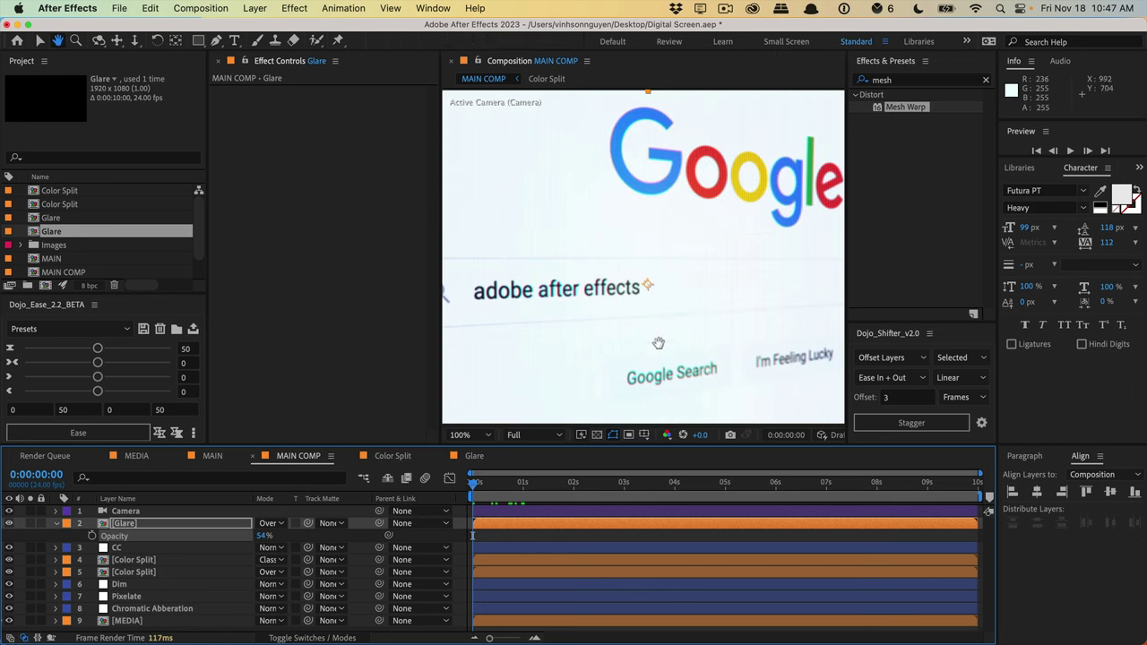
{"action": "left_click_drag", "start_coordinate": [655, 341], "coordinate": [615, 331]}
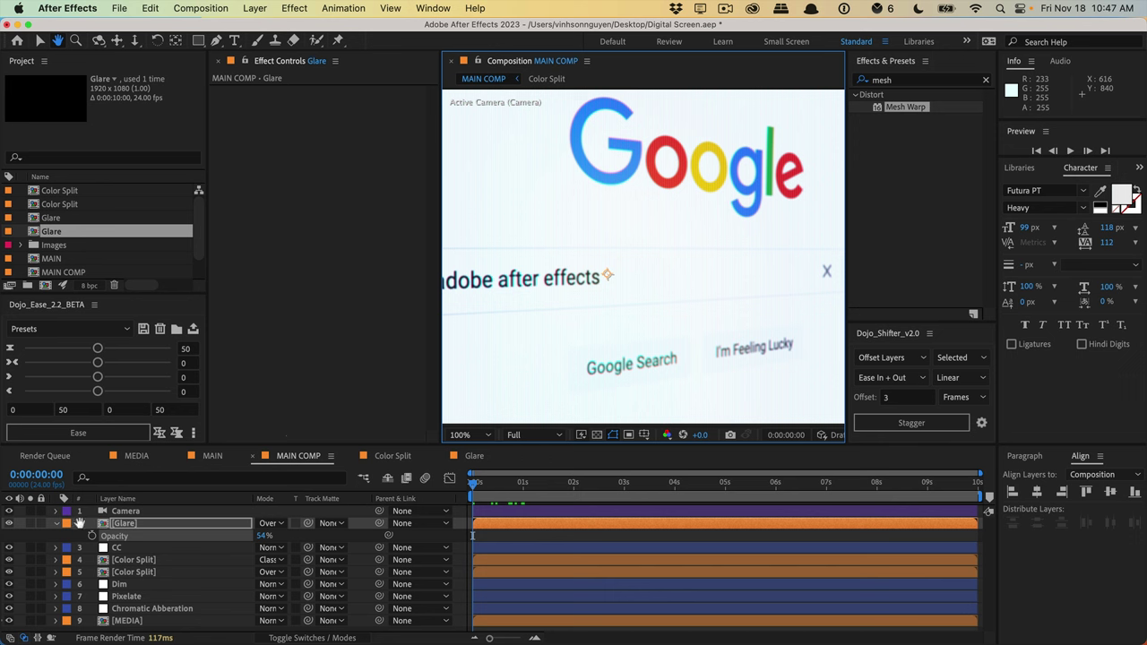
{"action": "key", "text": "v"}
{"action": "left_click", "coordinate": [11, 527]}
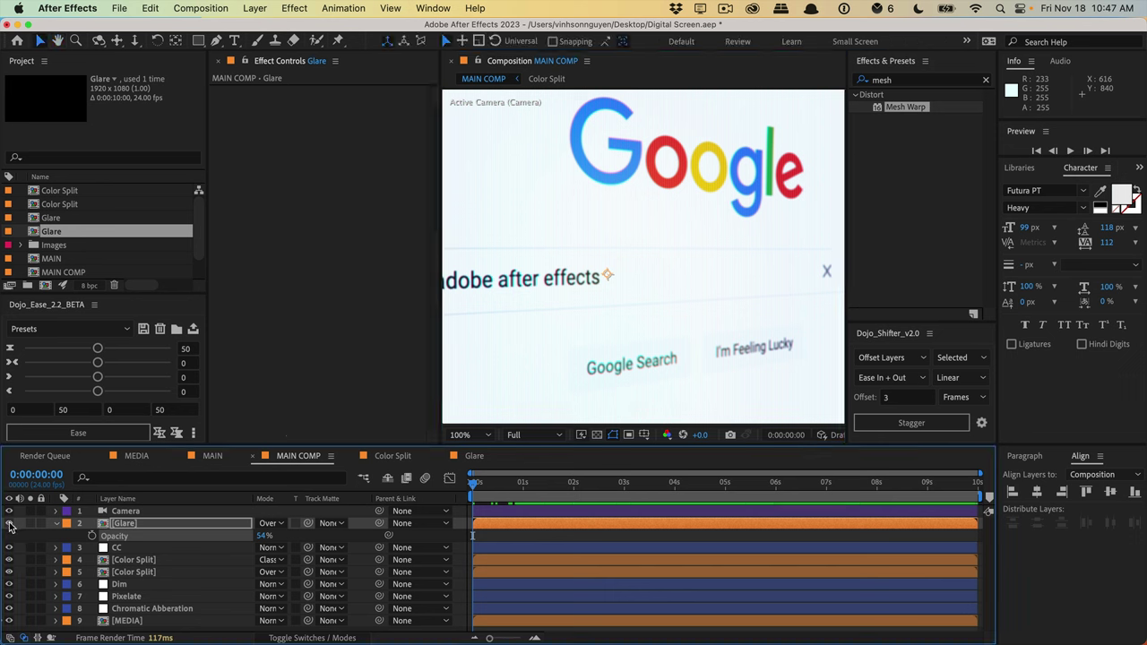
{"action": "left_click", "coordinate": [11, 527]}
{"action": "left_click", "coordinate": [10, 527]}
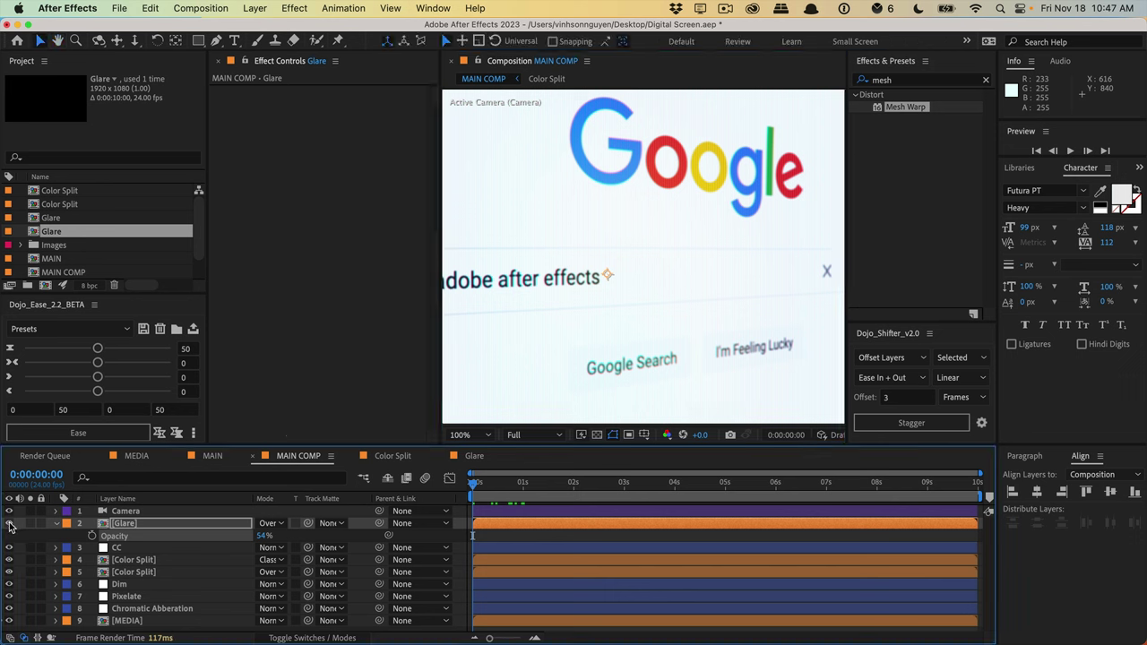
{"action": "left_click", "coordinate": [10, 527]}
{"action": "left_click", "coordinate": [11, 527]}
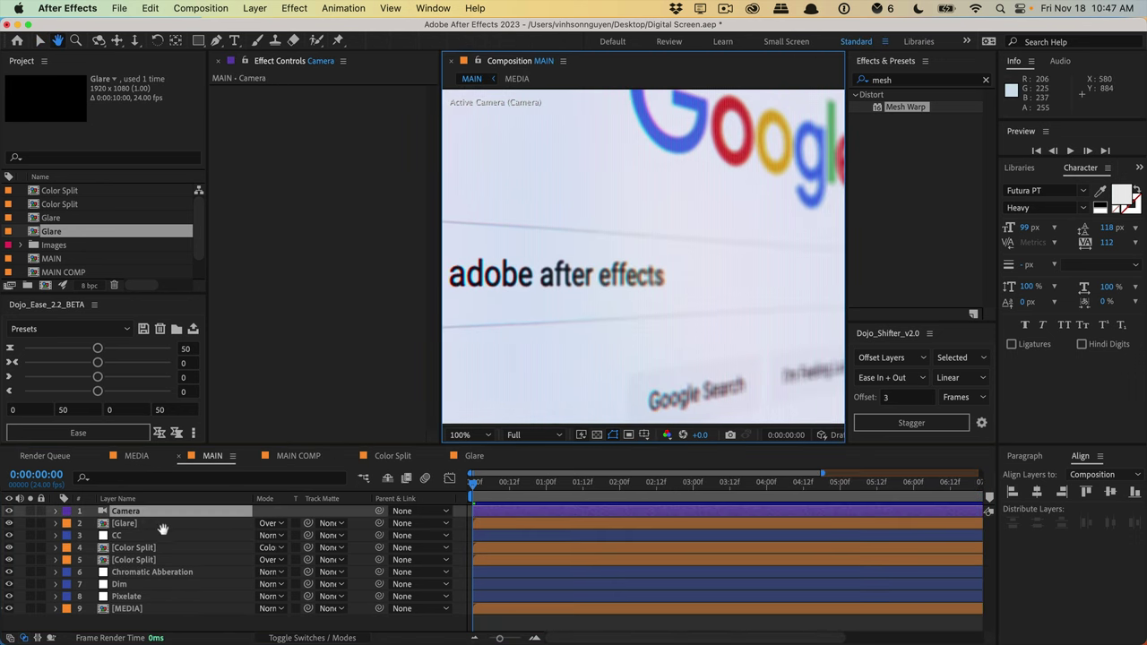
- Compare the MAIN composition with its Glare layer hidden and shown, and return to MAIN COMP to view the result
{"action": "key", "text": "v"}
{"action": "left_click", "coordinate": [11, 527]}
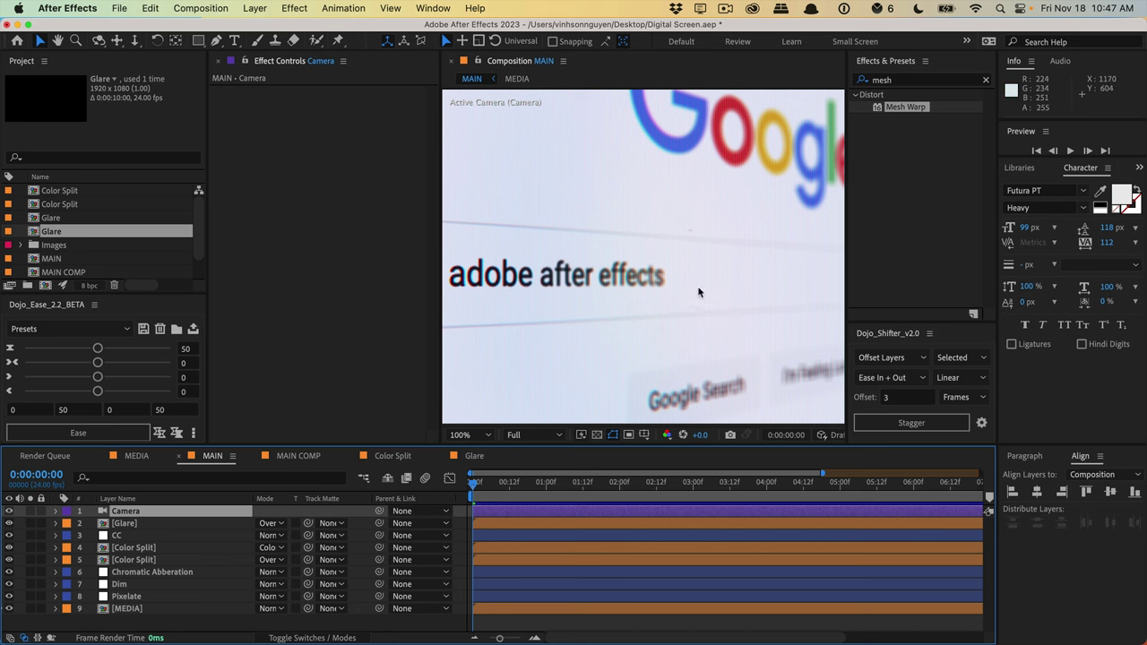
{"action": "left_click", "coordinate": [9, 524]}
{"action": "left_click", "coordinate": [9, 523]}
{"action": "left_click", "coordinate": [309, 457]}
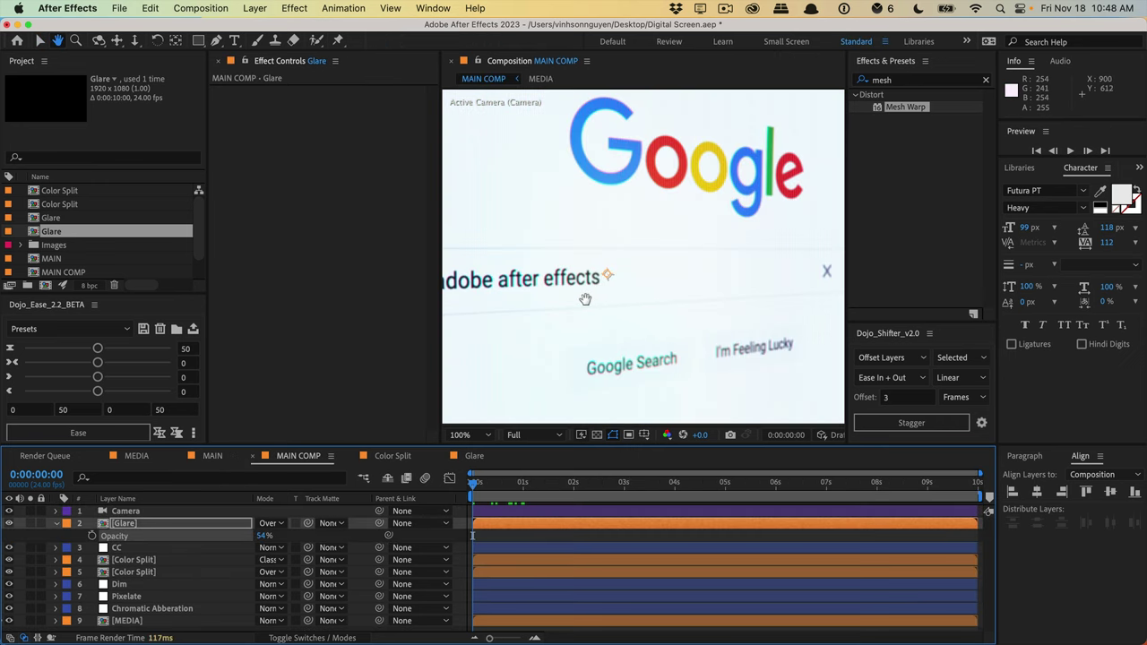
{"action": "key", "text": "h"}
{"action": "left_click_drag", "start_coordinate": [579, 297], "coordinate": [619, 272]}
{"action": "key", "text": "v"}
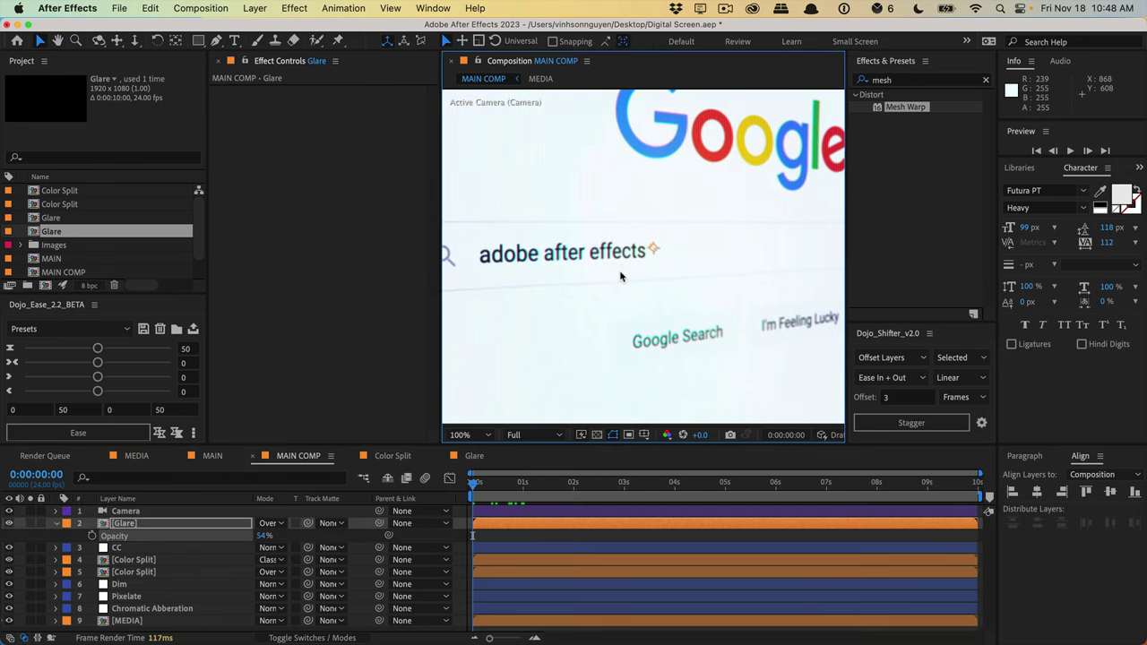
{"action": "key", "text": "comma"}
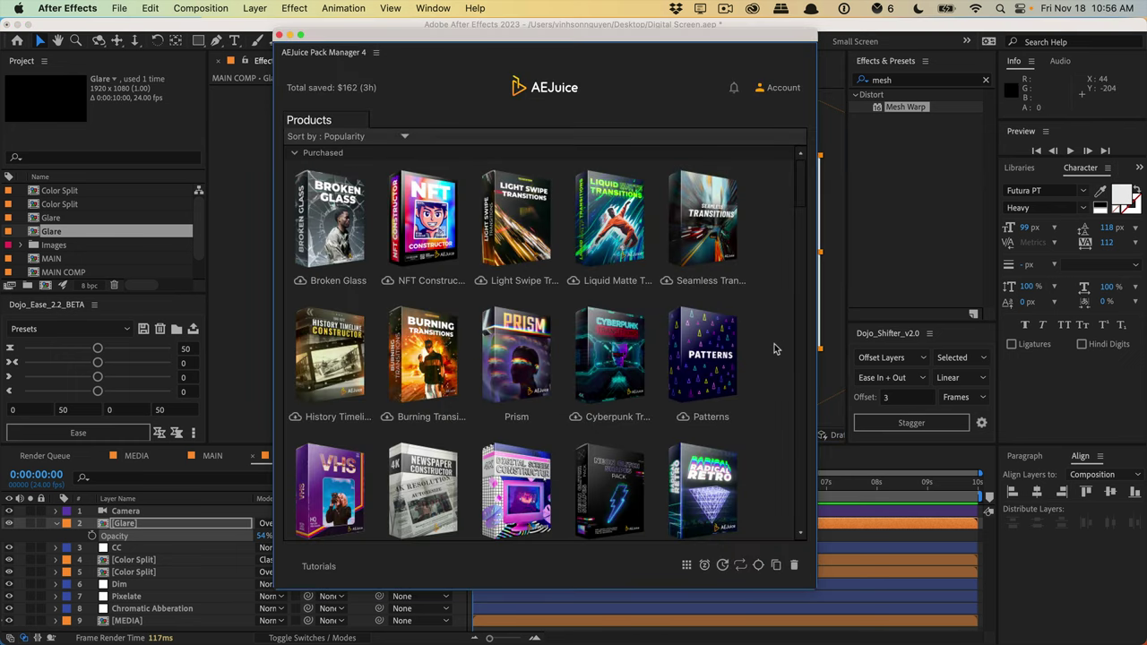
- Open the Digital Screen Constructor pack in AEJuice Pack Manager and examine its templates from Buttons through Search
{"action": "scroll", "coordinate": [779, 336], "scroll_direction": "down", "scroll_amount": 3}
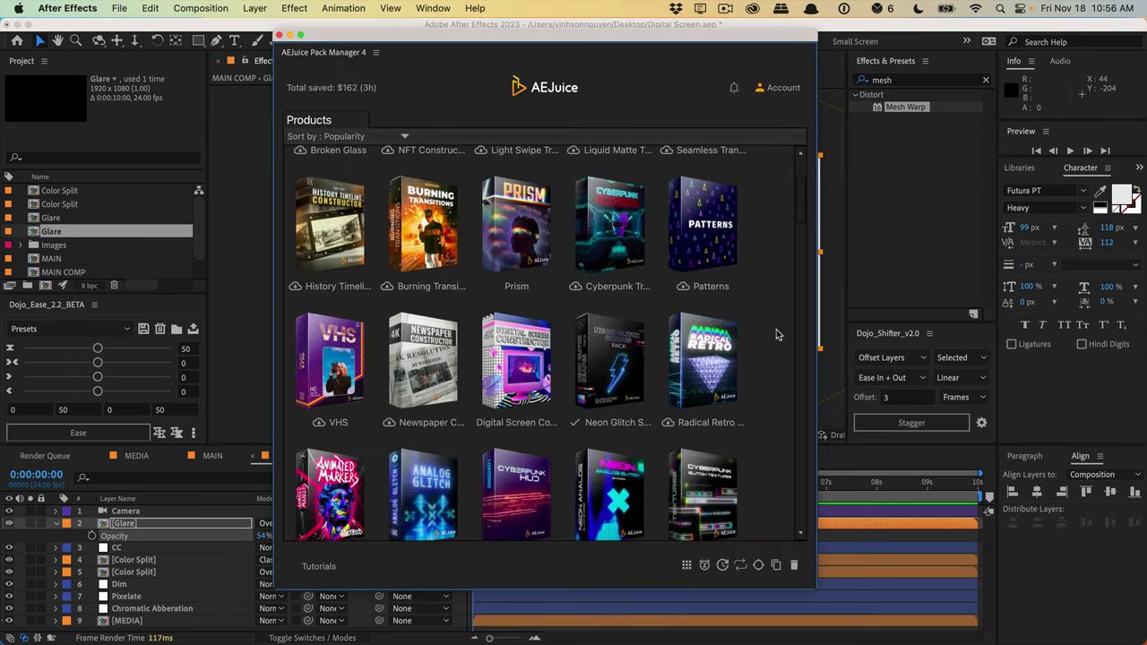
{"action": "left_click", "coordinate": [541, 356]}
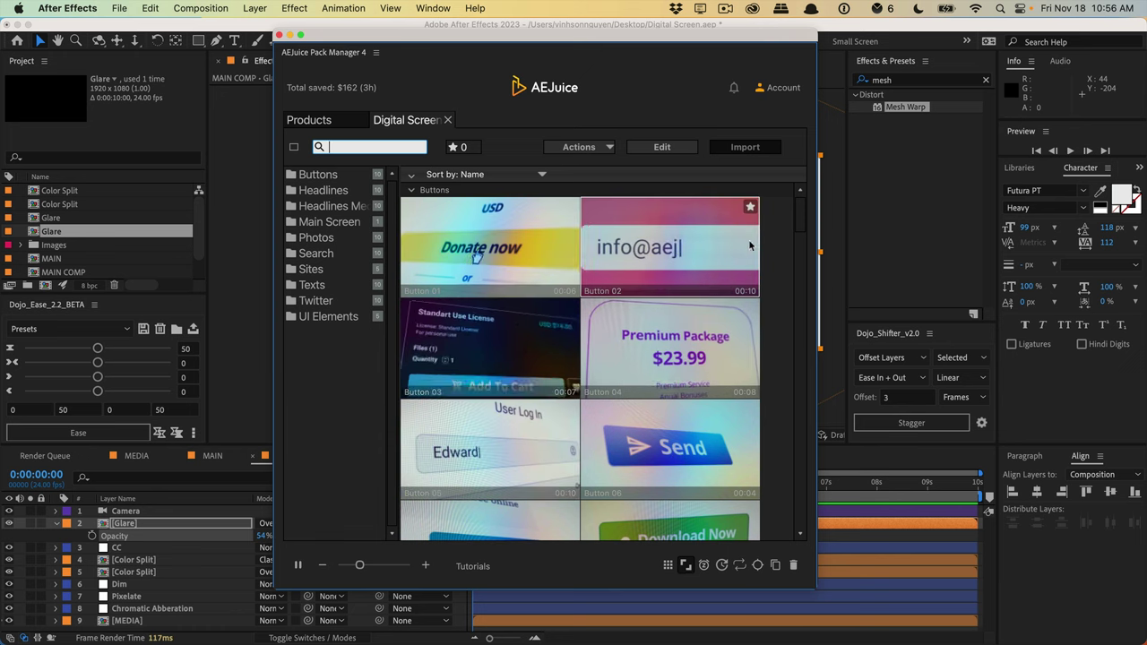
{"action": "left_click_drag", "start_coordinate": [800, 222], "coordinate": [794, 245]}
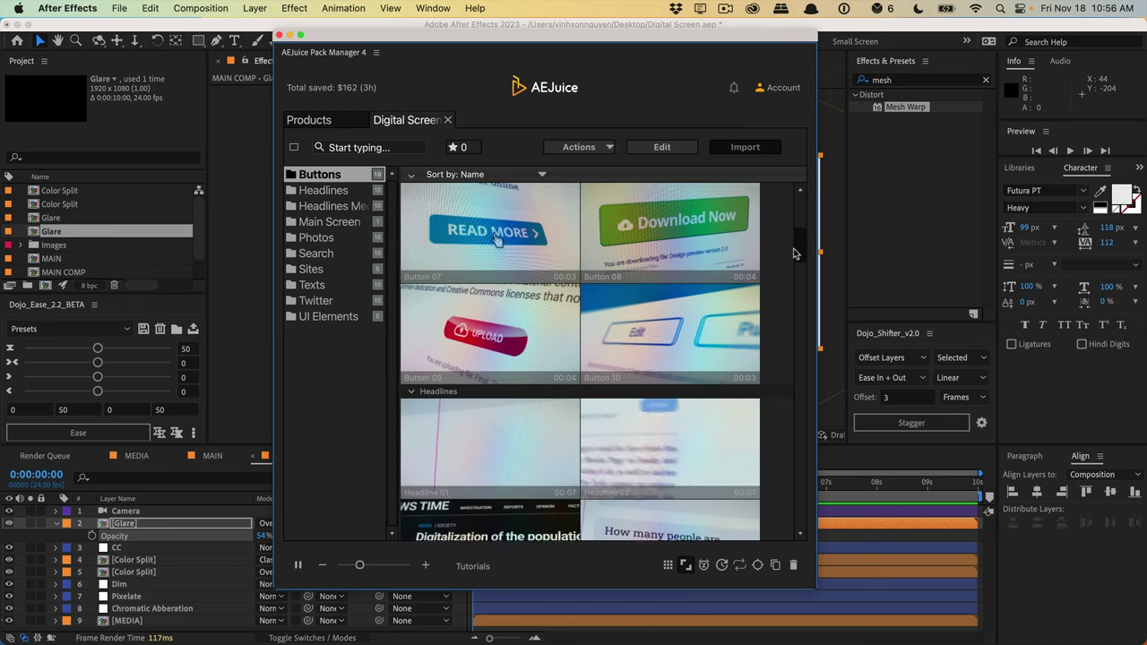
{"action": "left_click", "coordinate": [313, 192]}
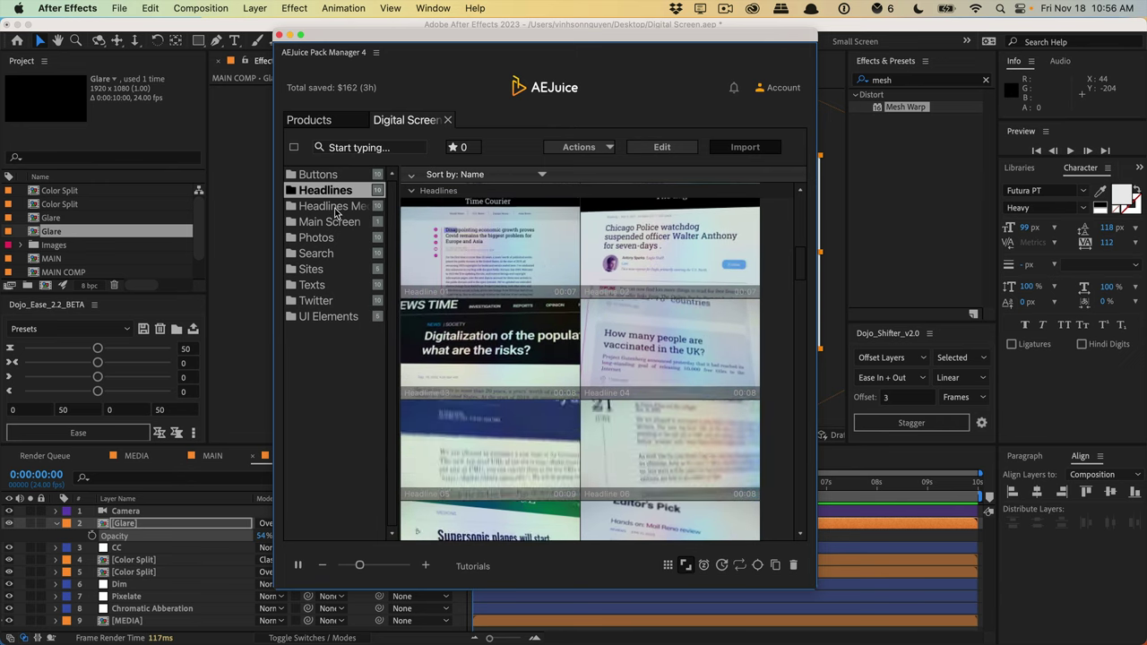
{"action": "left_click", "coordinate": [337, 207]}
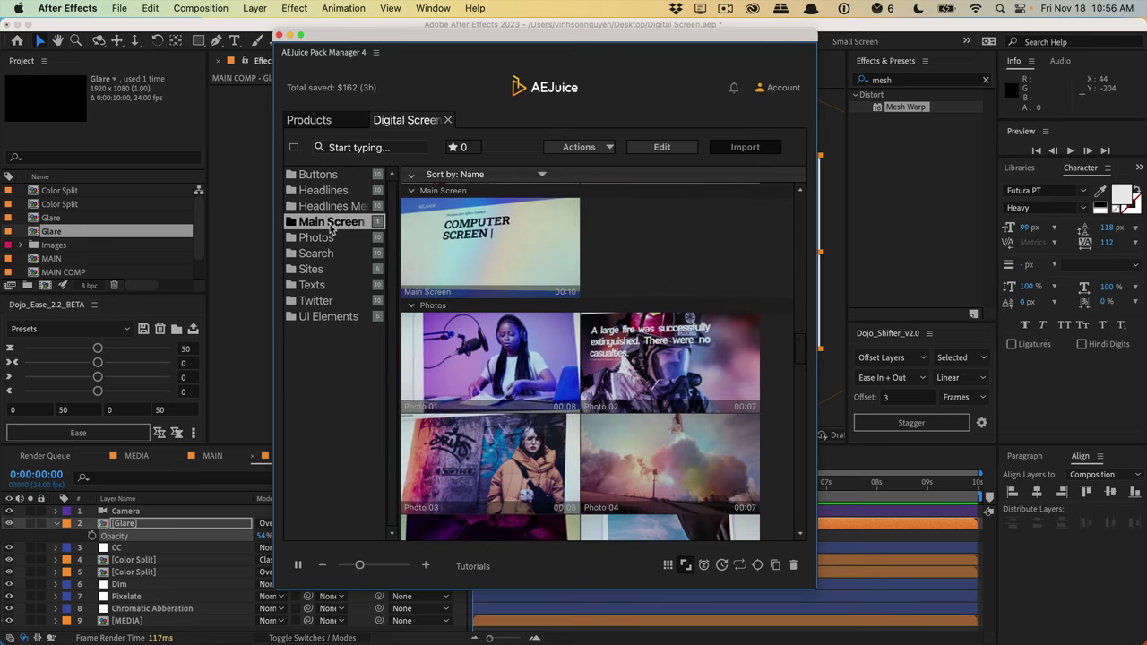
{"action": "left_click", "coordinate": [328, 239]}
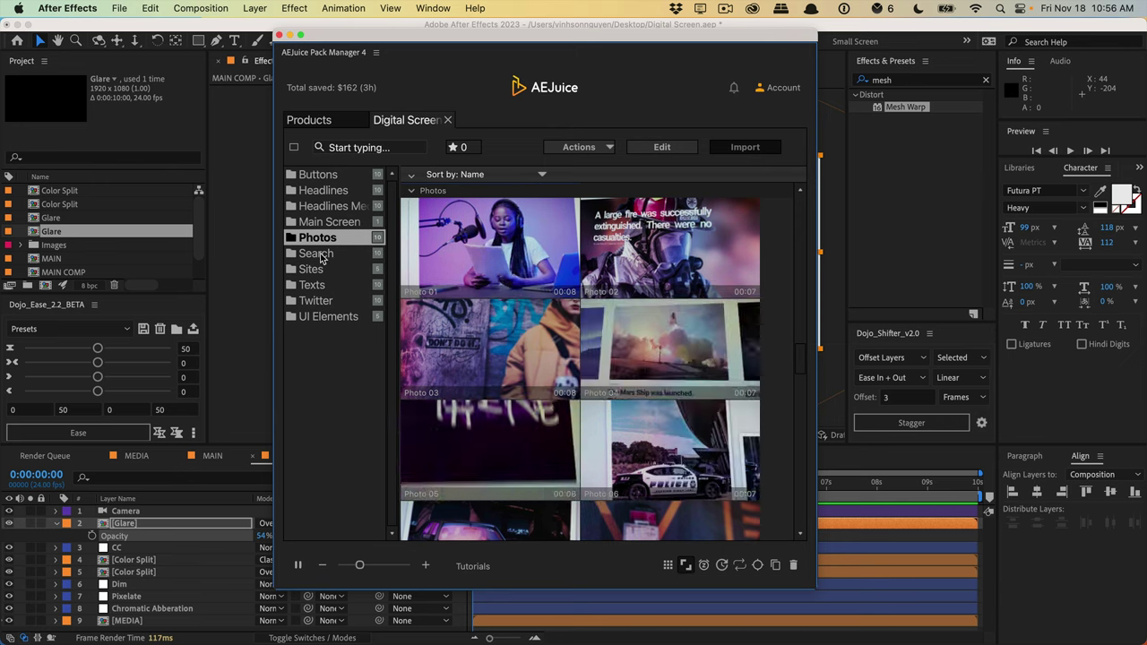
{"action": "left_click", "coordinate": [319, 255]}
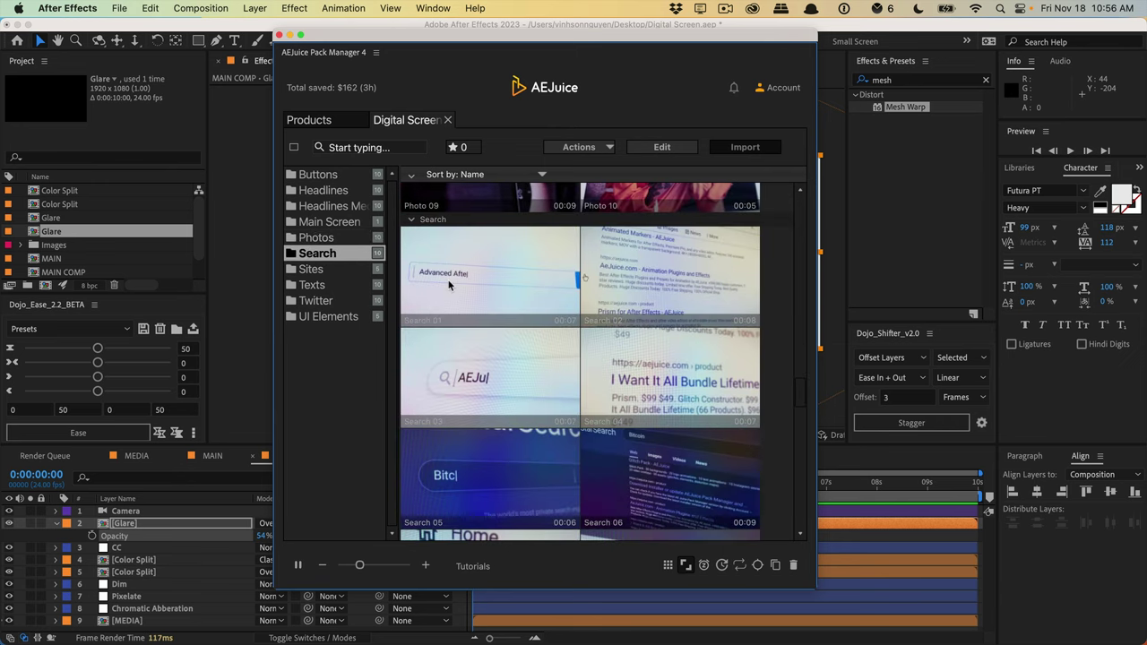
{"action": "mouse_move", "coordinate": [687, 303]}
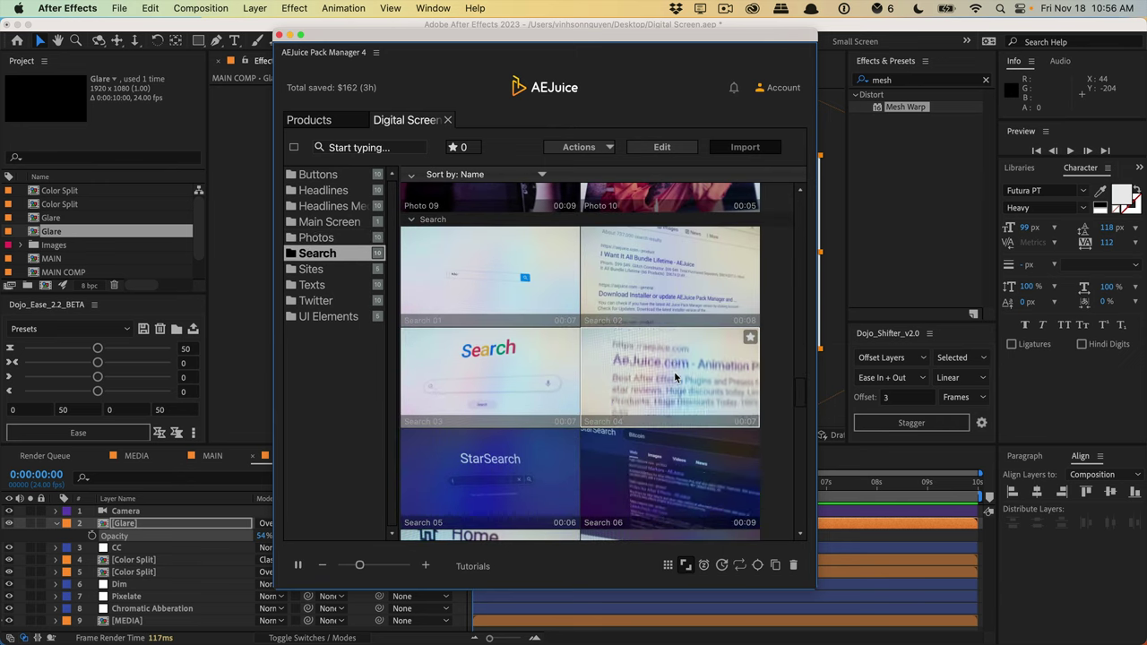
- Examine the pack's Sites, Texts, Twitter and UI Elements templates, then close the pack
{"action": "left_click", "coordinate": [314, 271]}
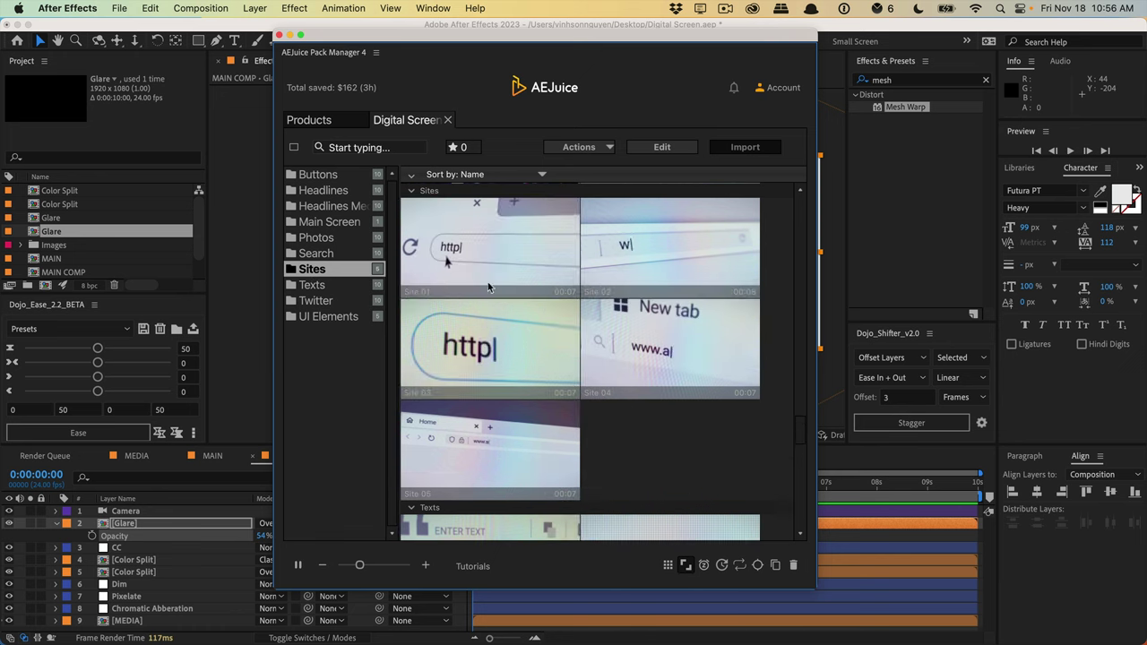
{"action": "mouse_move", "coordinate": [602, 291]}
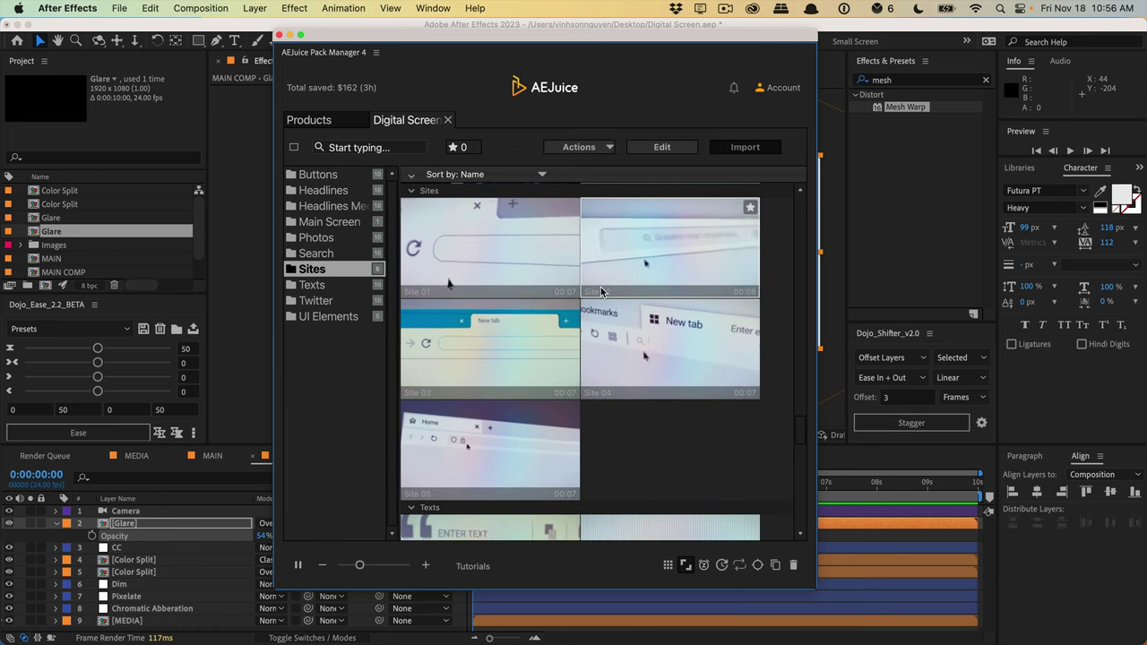
{"action": "left_click", "coordinate": [334, 285]}
{"action": "left_click", "coordinate": [329, 303]}
{"action": "left_click", "coordinate": [328, 316]}
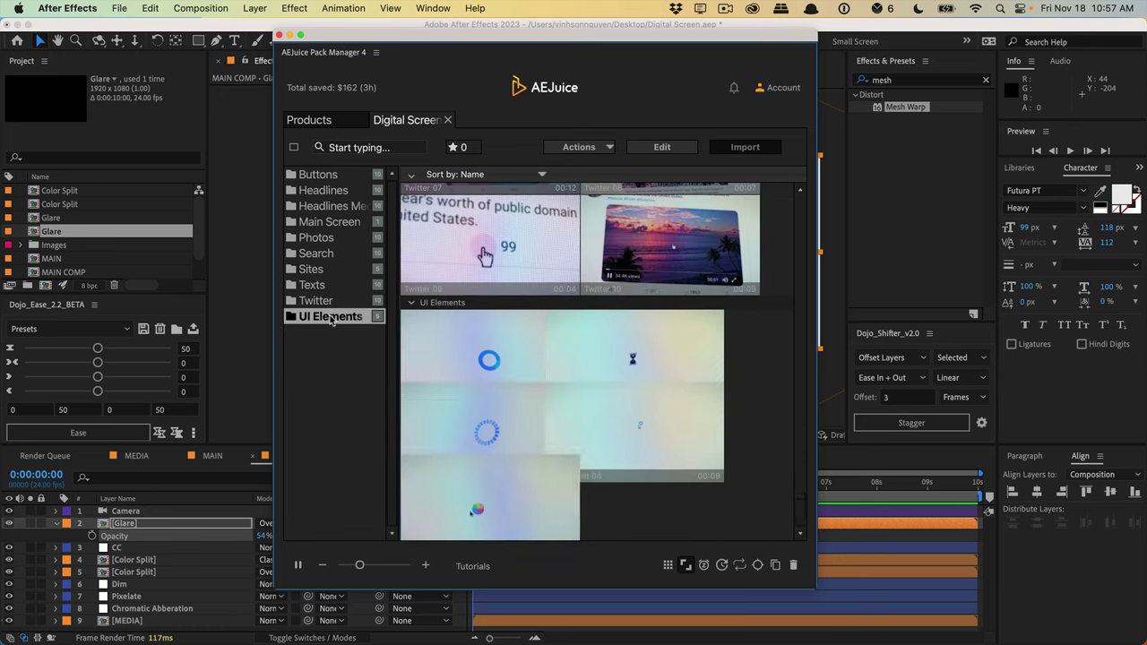
{"action": "mouse_move", "coordinate": [509, 341]}
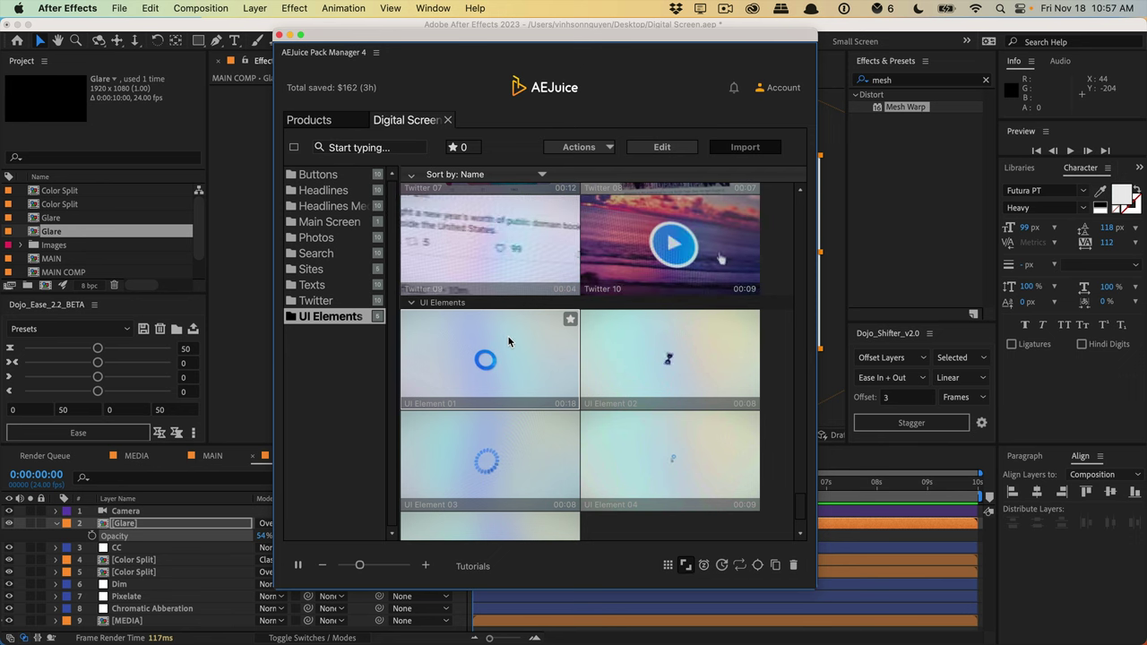
{"action": "left_click", "coordinate": [447, 119]}
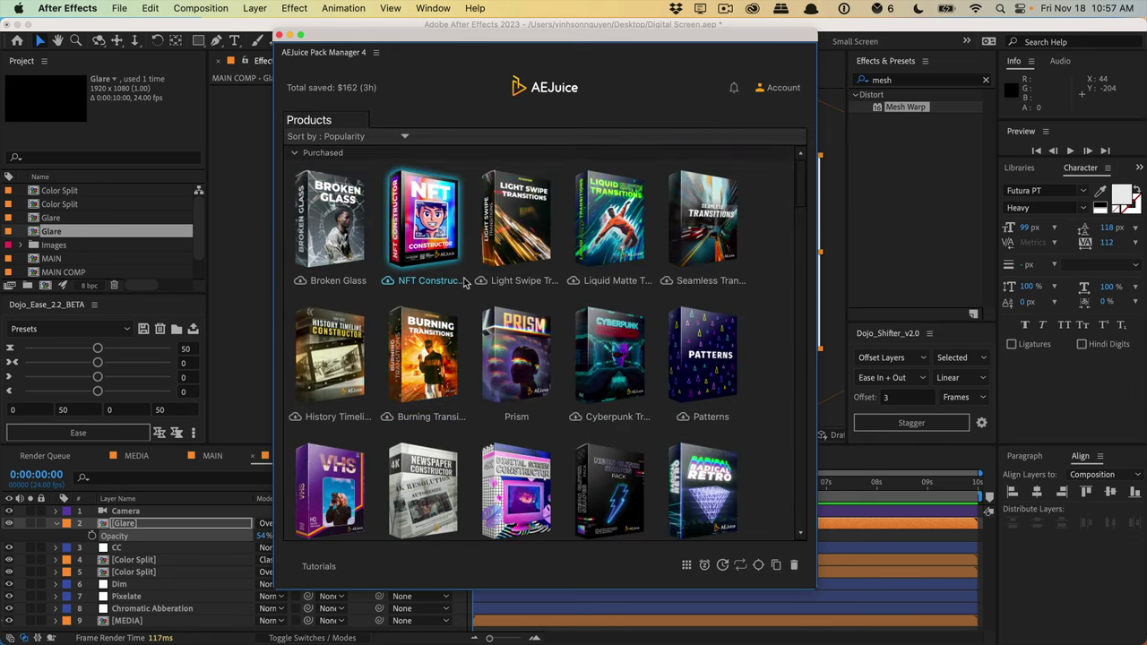
- Open the Neon Glitch pack, look through its Shapes animations and close it
{"action": "scroll", "coordinate": [501, 314], "scroll_direction": "down", "scroll_amount": 5}
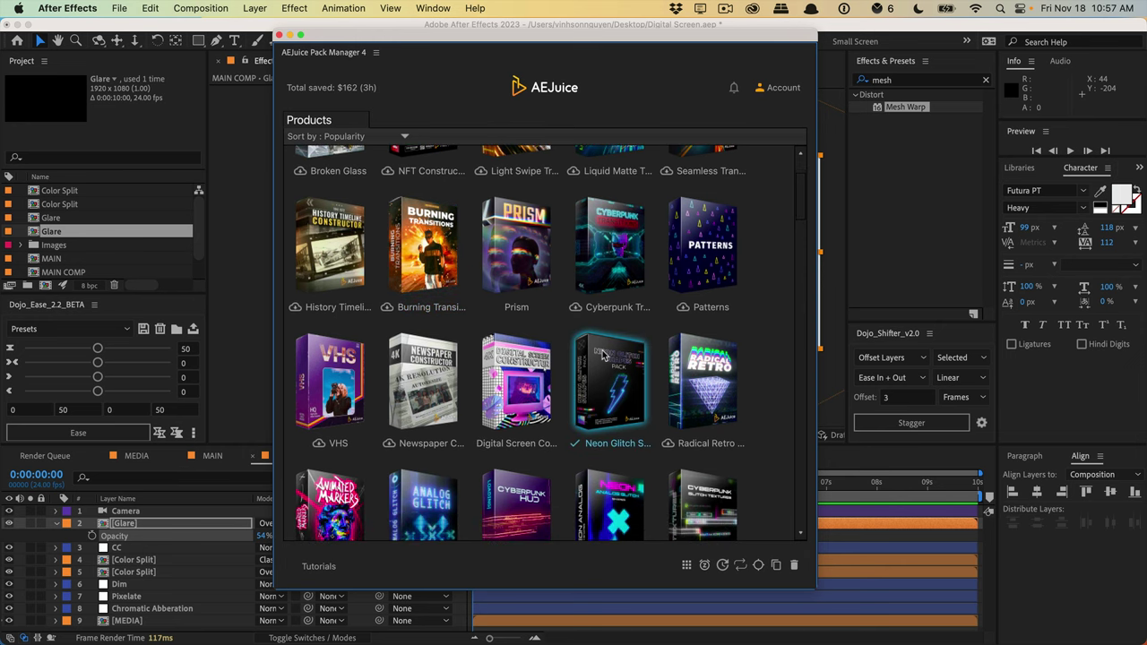
{"action": "left_click", "coordinate": [603, 355]}
{"action": "scroll", "coordinate": [505, 336], "scroll_direction": "up", "scroll_amount": 5}
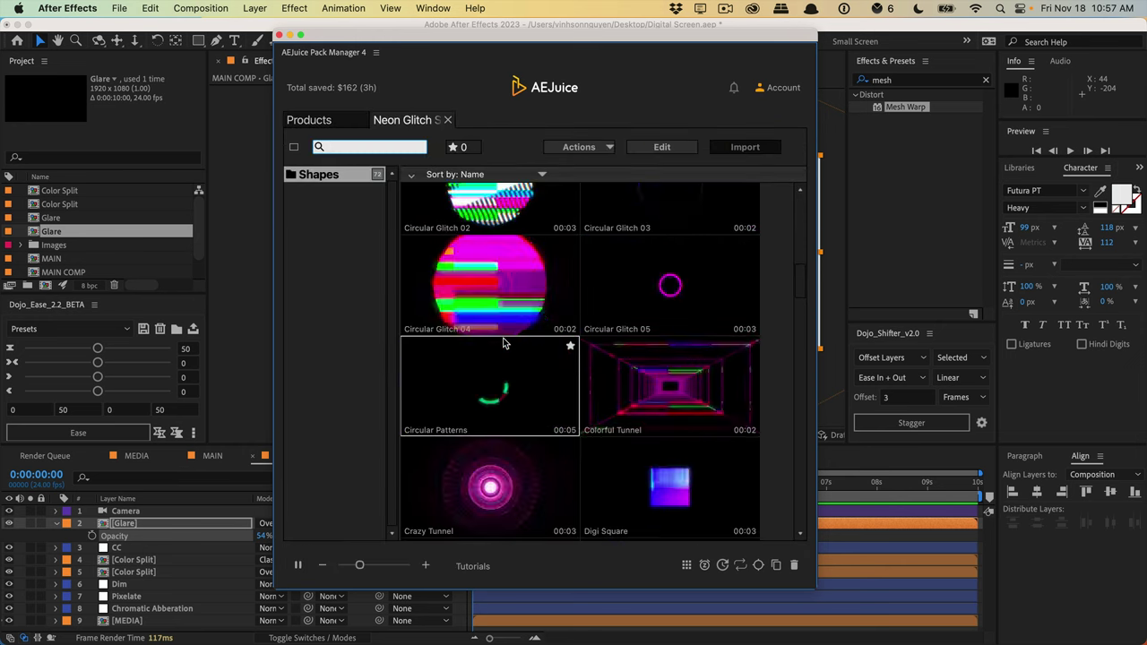
{"action": "scroll", "coordinate": [503, 343], "scroll_direction": "up", "scroll_amount": 8}
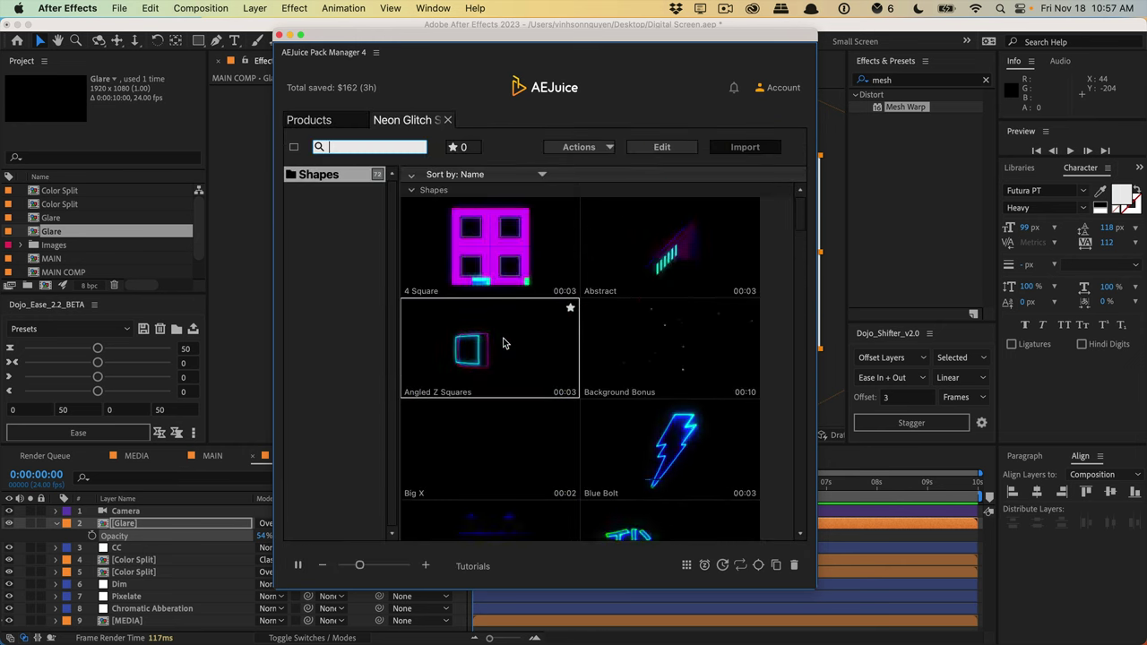
{"action": "scroll", "coordinate": [505, 343], "scroll_direction": "down", "scroll_amount": 10}
{"action": "scroll", "coordinate": [503, 343], "scroll_direction": "down", "scroll_amount": 5}
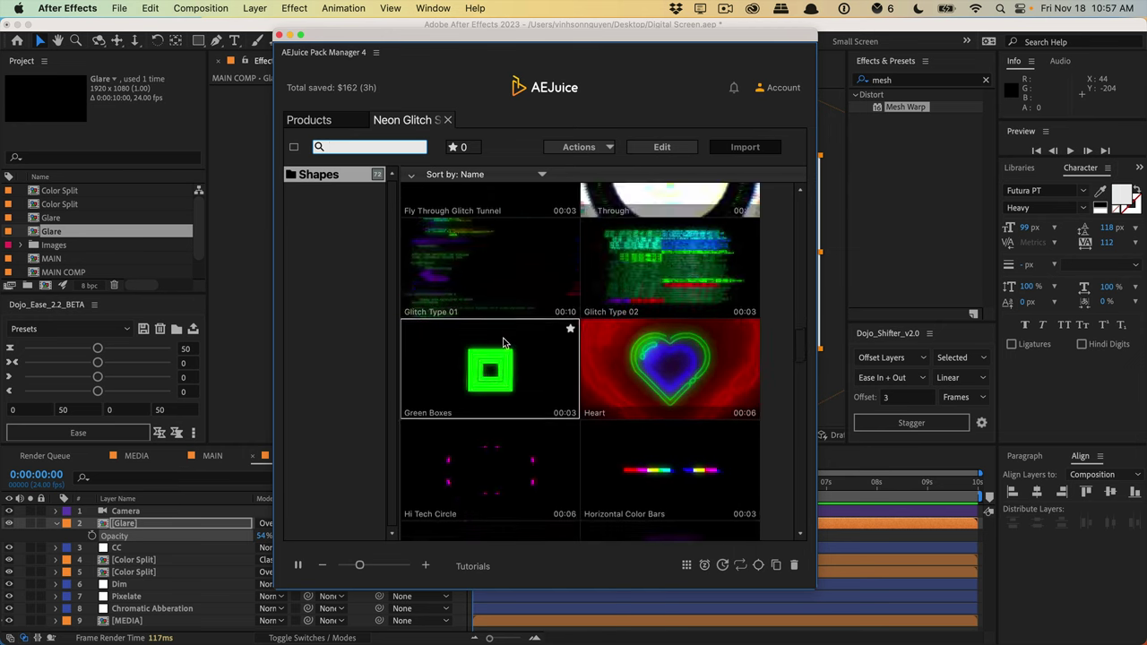
{"action": "scroll", "coordinate": [503, 344], "scroll_direction": "down", "scroll_amount": 4}
{"action": "left_click", "coordinate": [447, 119]}
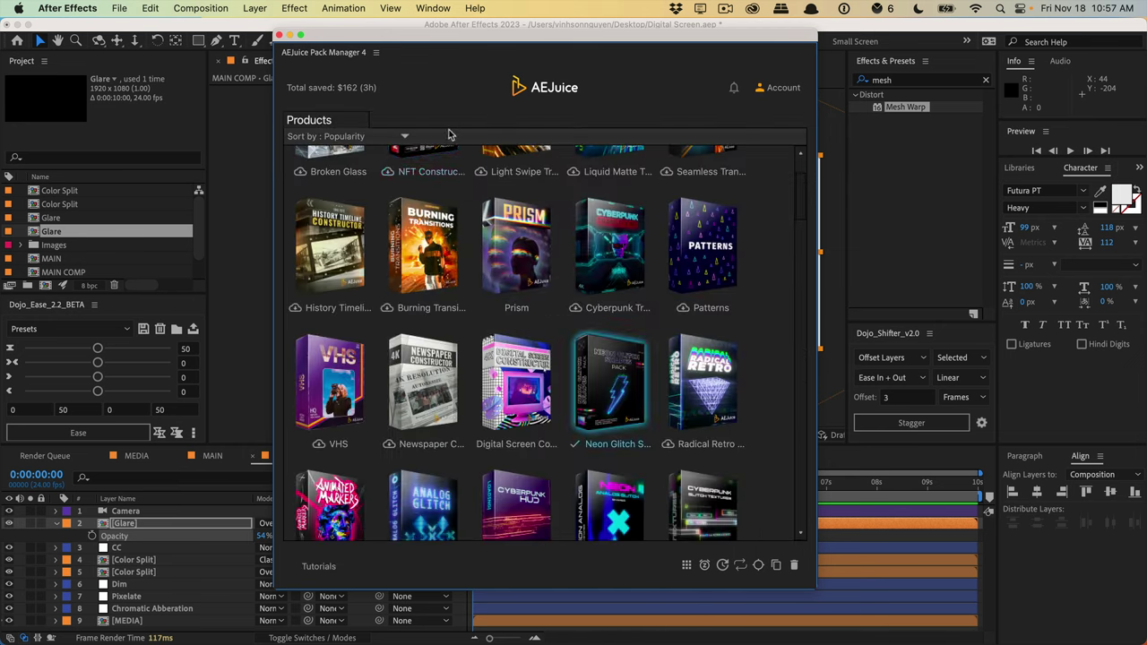
- Open the Prism pack, look through its Basic, Broken, Kaliedoscope and Shard Prism templates, and close it
{"action": "left_click", "coordinate": [505, 315]}
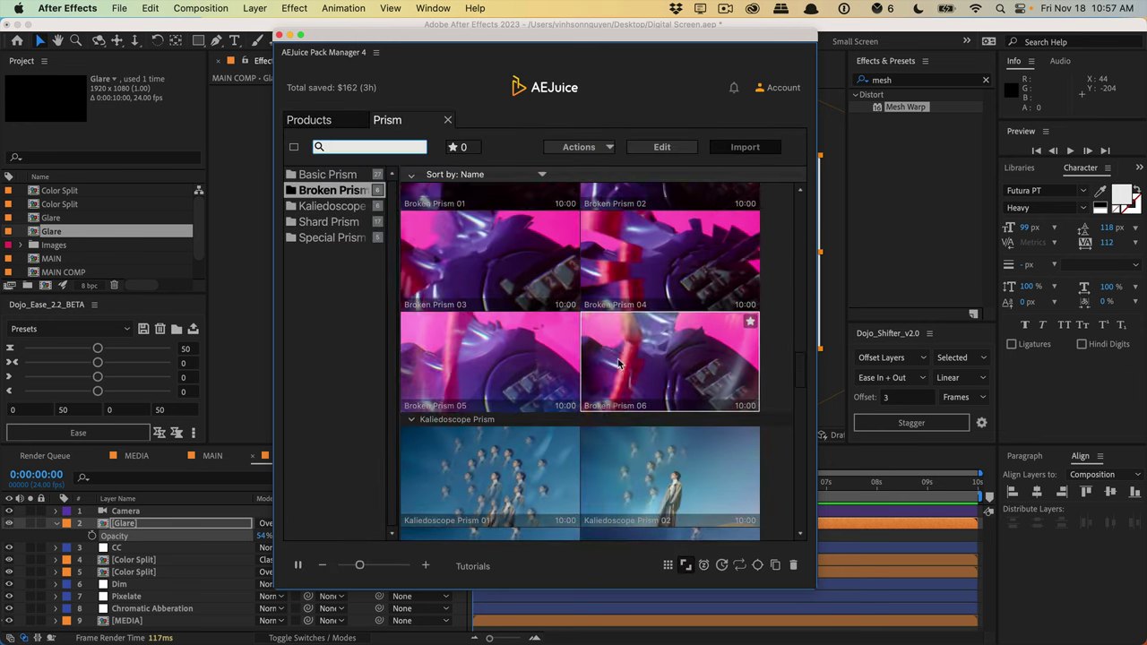
{"action": "scroll", "coordinate": [627, 359], "scroll_direction": "down", "scroll_amount": 3}
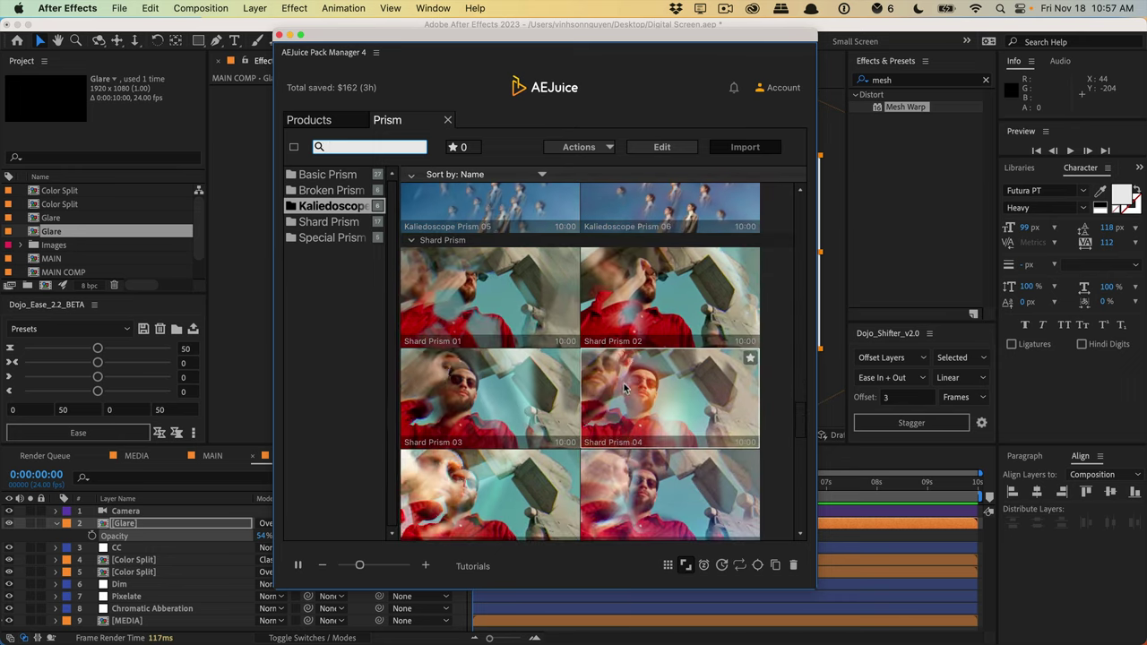
{"action": "scroll", "coordinate": [524, 381], "scroll_direction": "down", "scroll_amount": 2}
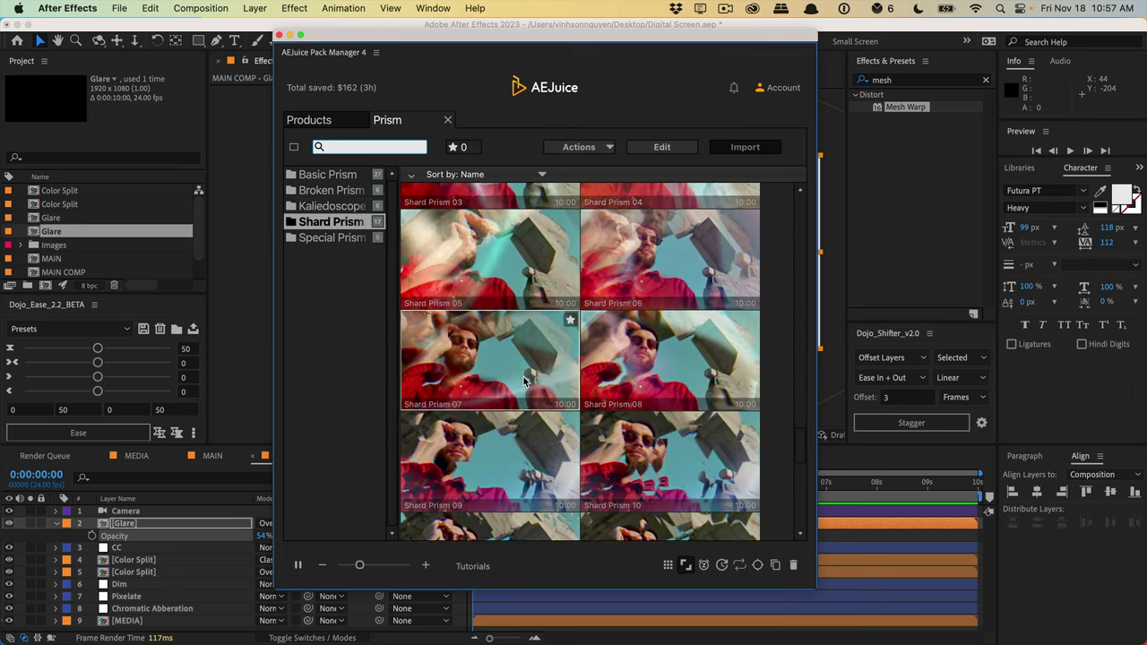
{"action": "scroll", "coordinate": [630, 381], "scroll_direction": "down", "scroll_amount": 3}
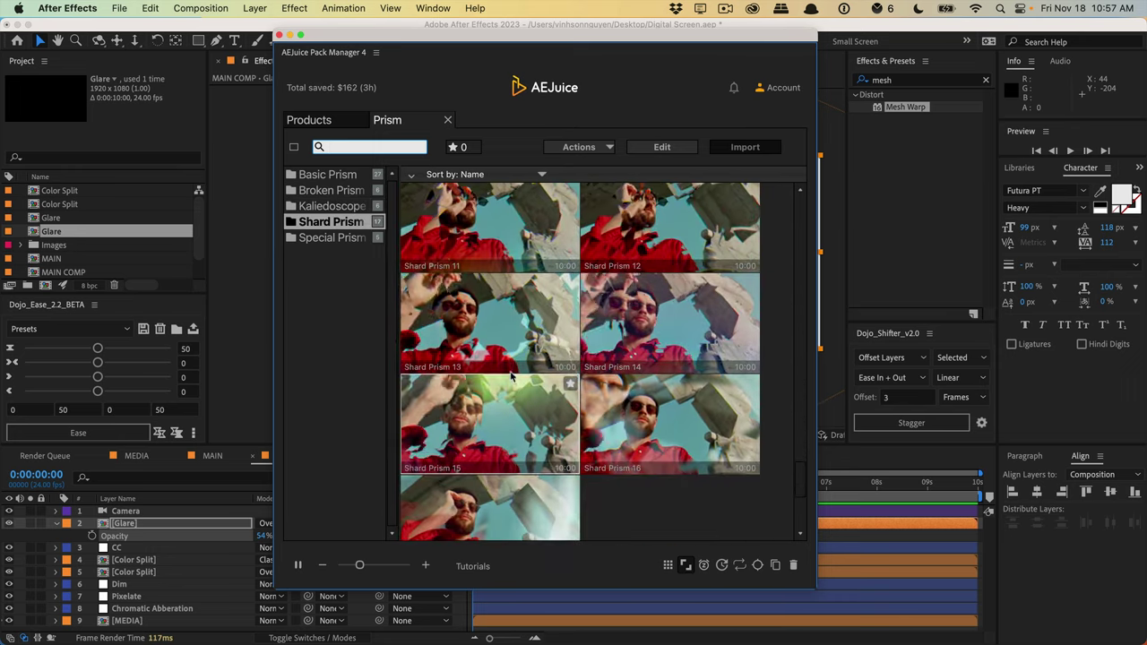
{"action": "scroll", "coordinate": [518, 380], "scroll_direction": "up", "scroll_amount": 15}
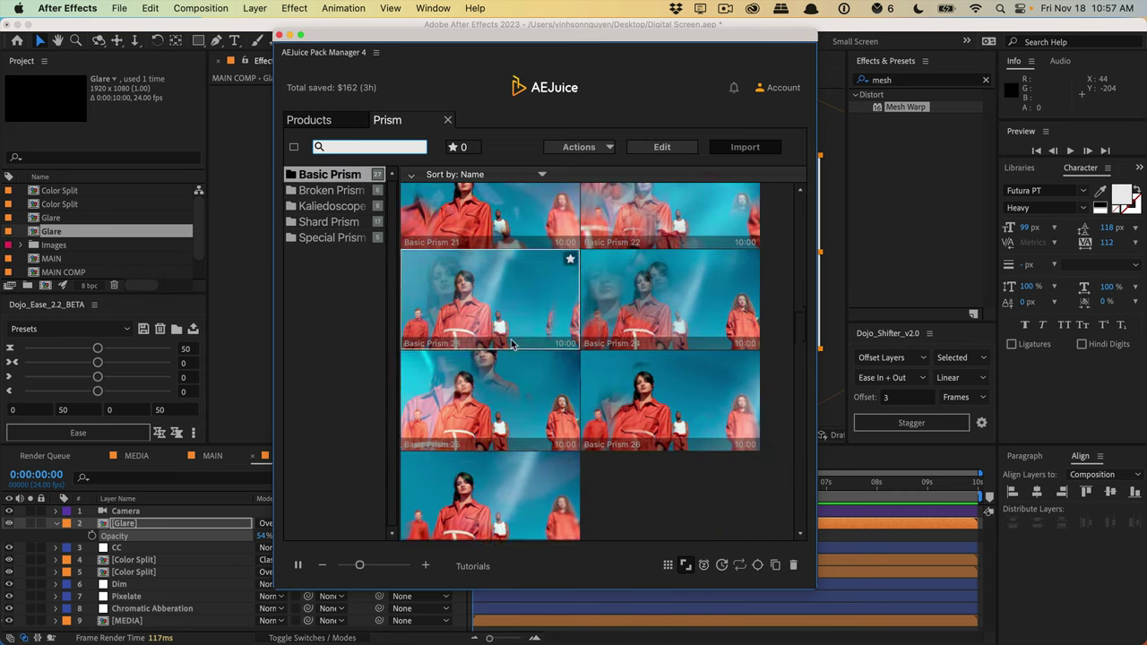
{"action": "left_click", "coordinate": [448, 119]}
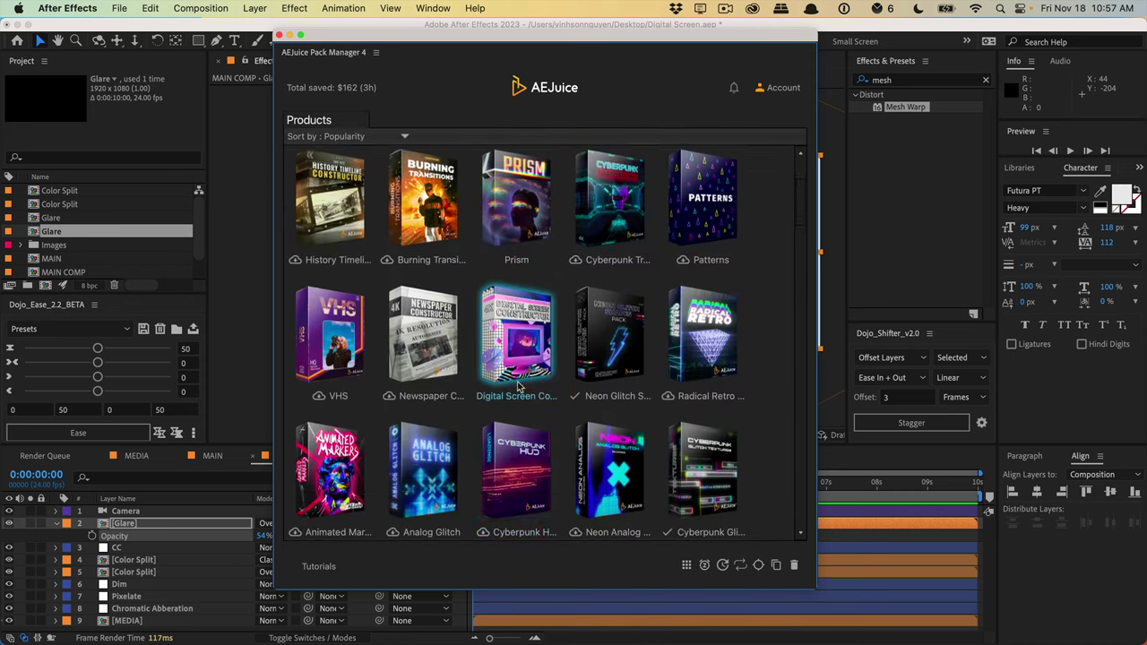
- Open the Glitch Pack from the product list and examine its Glitch Logo and Glitch Backgrounds templates
{"action": "scroll", "coordinate": [518, 385], "scroll_direction": "down", "scroll_amount": 5}
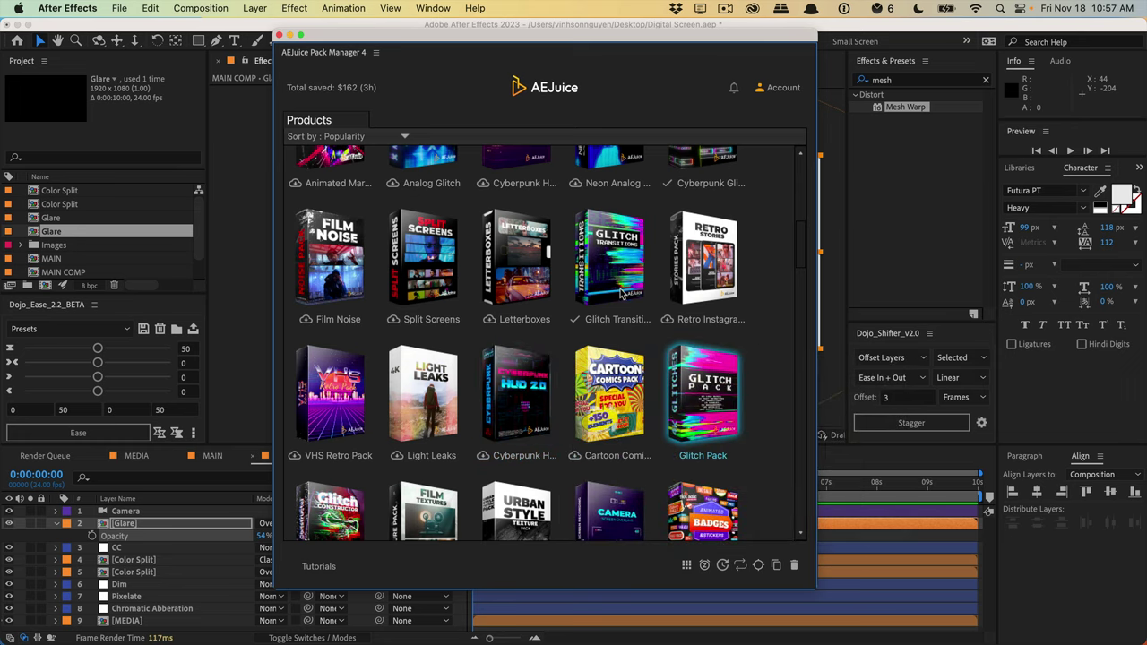
{"action": "left_click", "coordinate": [678, 383]}
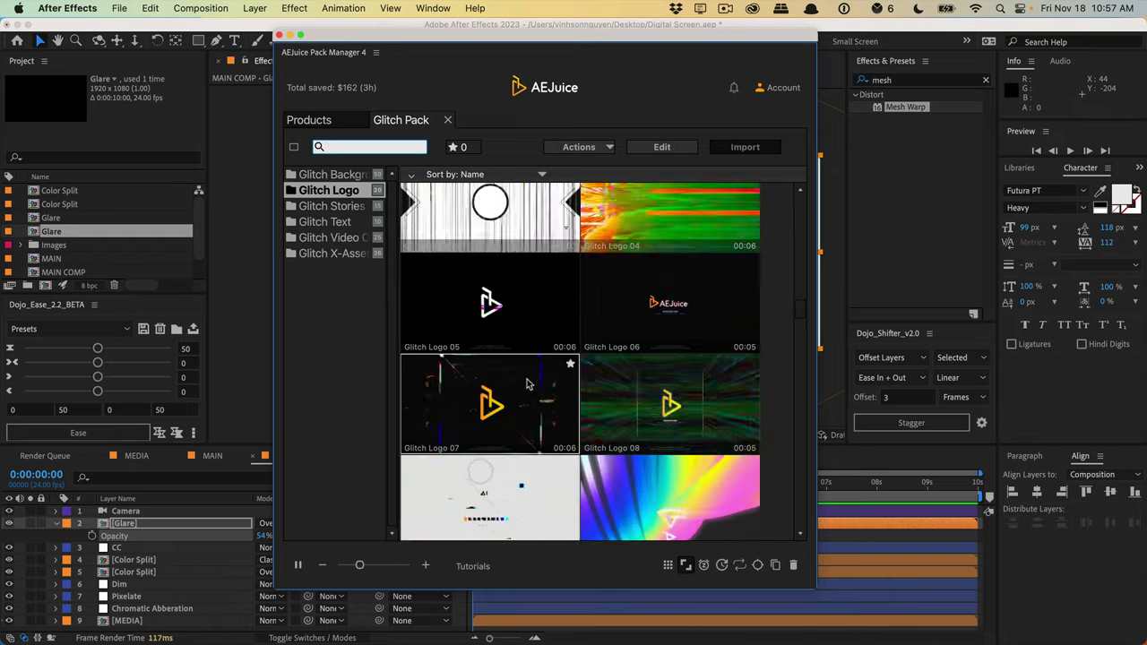
{"action": "scroll", "coordinate": [527, 384], "scroll_direction": "up", "scroll_amount": 3}
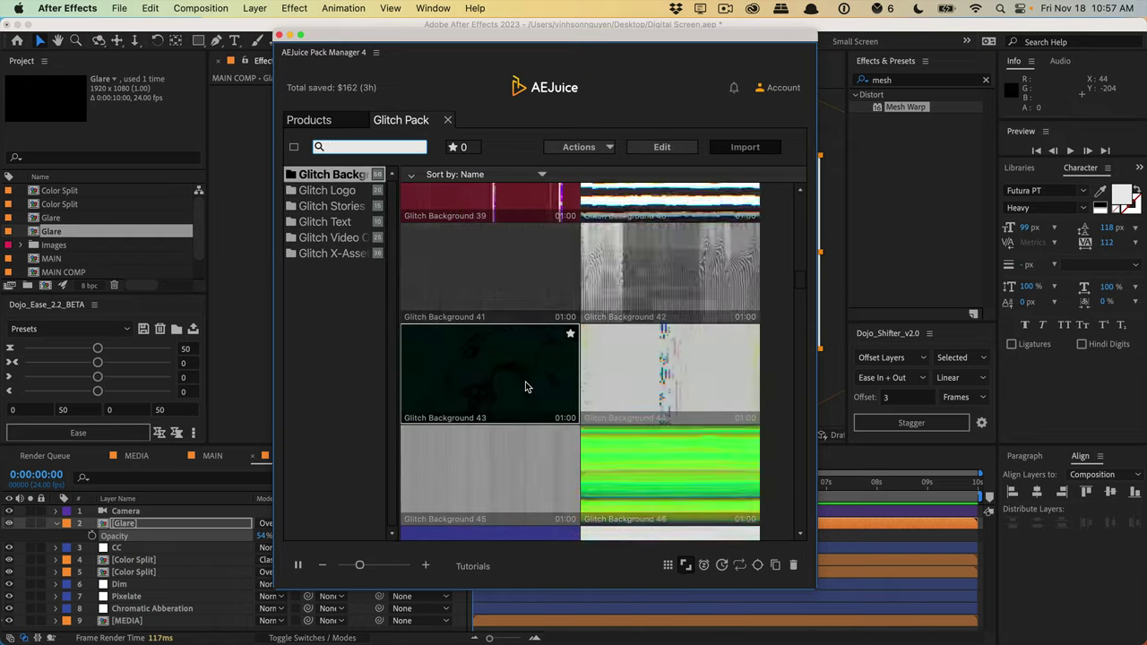
{"action": "scroll", "coordinate": [526, 387], "scroll_direction": "up", "scroll_amount": 5}
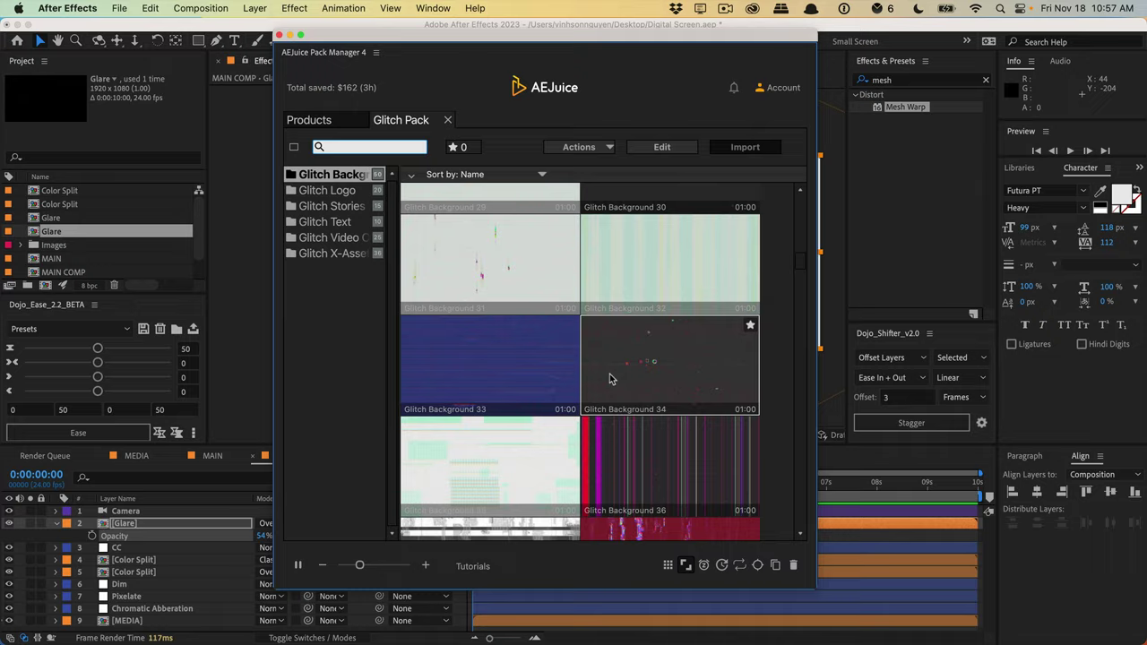
{"action": "scroll", "coordinate": [628, 378], "scroll_direction": "up", "scroll_amount": 10}
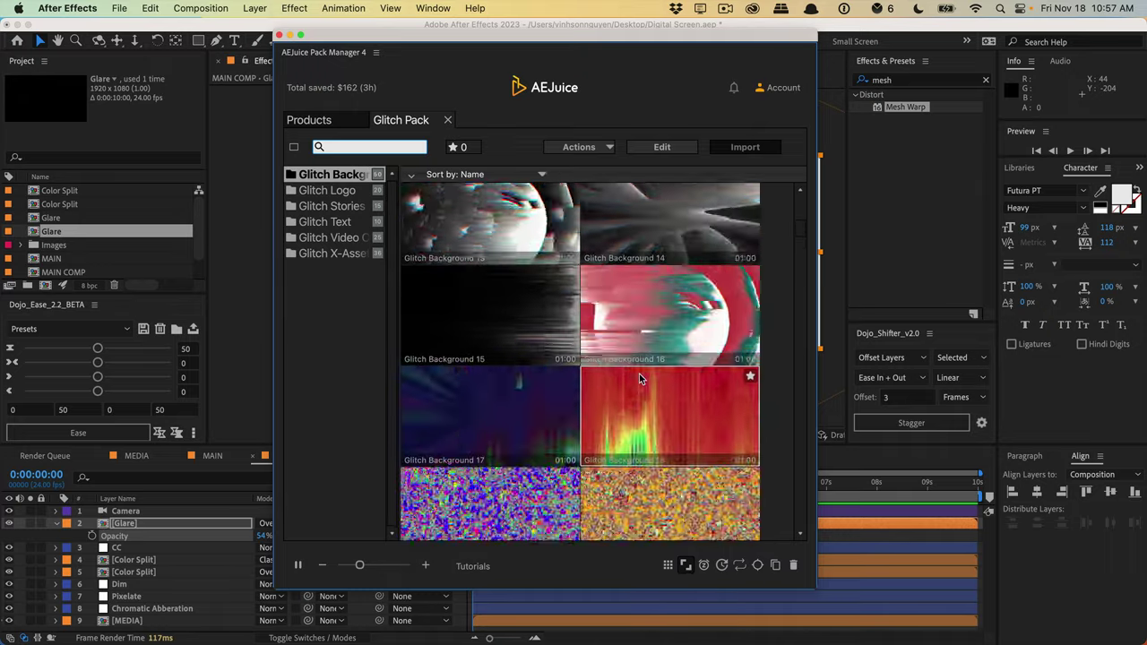
{"action": "scroll", "coordinate": [640, 378], "scroll_direction": "up", "scroll_amount": 6}
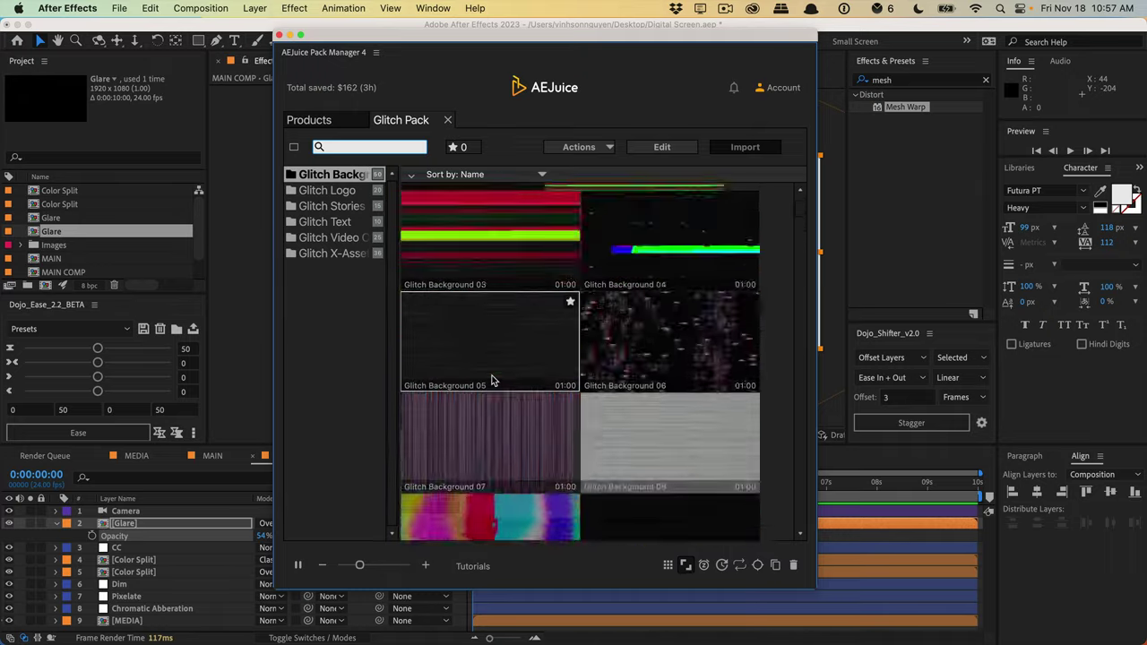
{"action": "scroll", "coordinate": [491, 380], "scroll_direction": "up", "scroll_amount": 2}
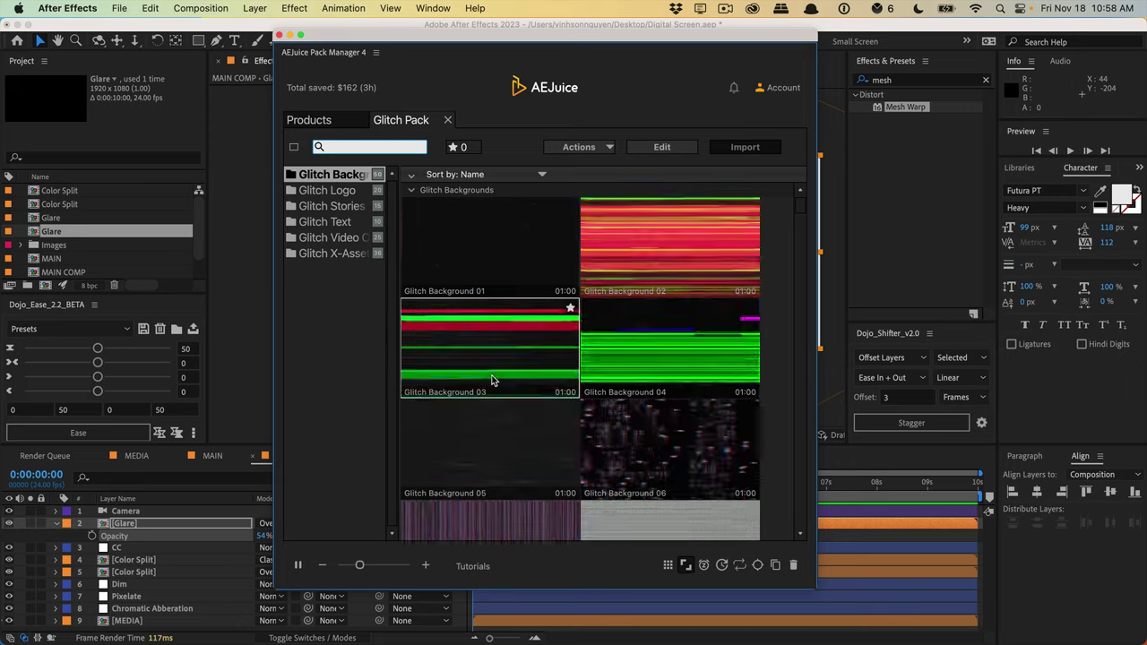